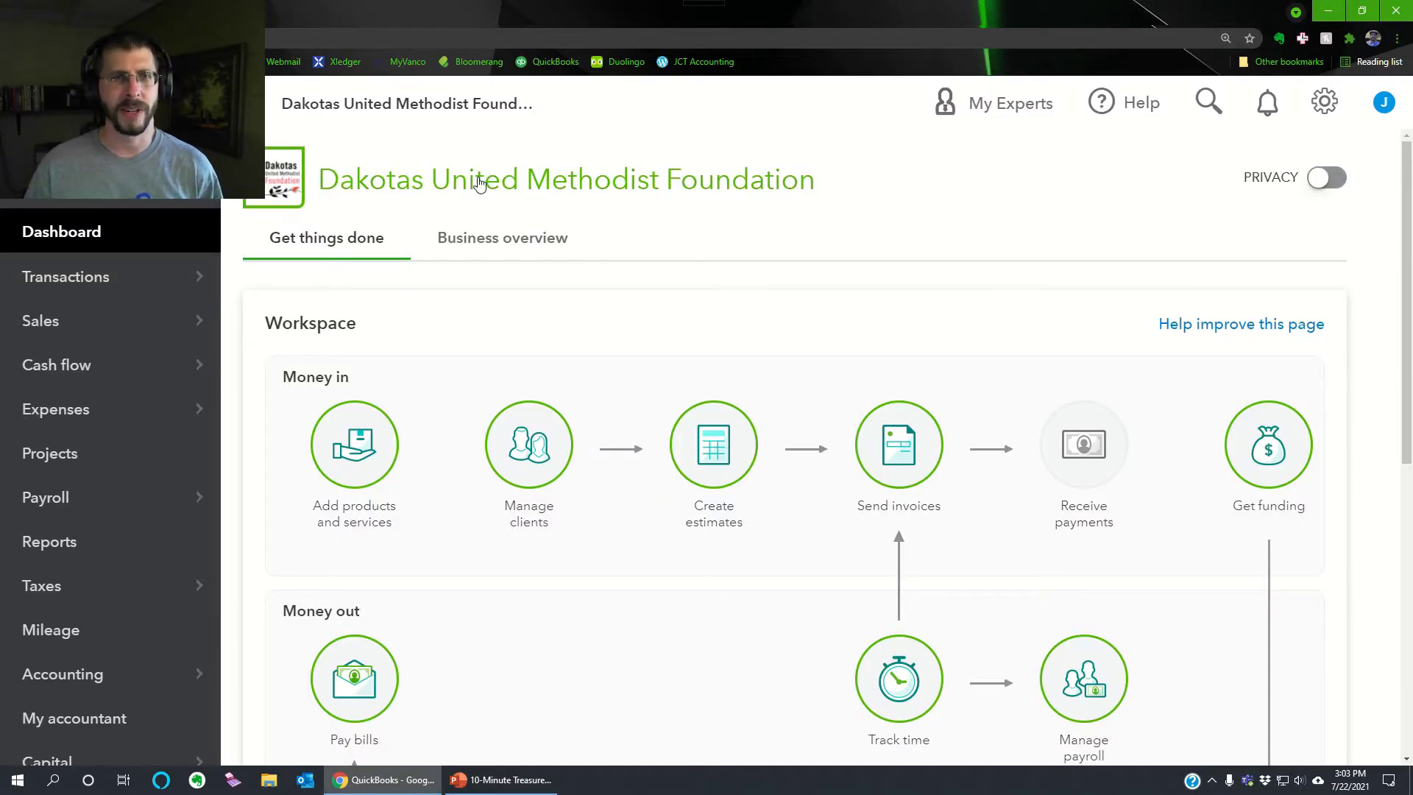
# Go to Reports, dismiss the Benchmark banner, and scroll down the Standard reports list
pyautogui.click(70, 541)
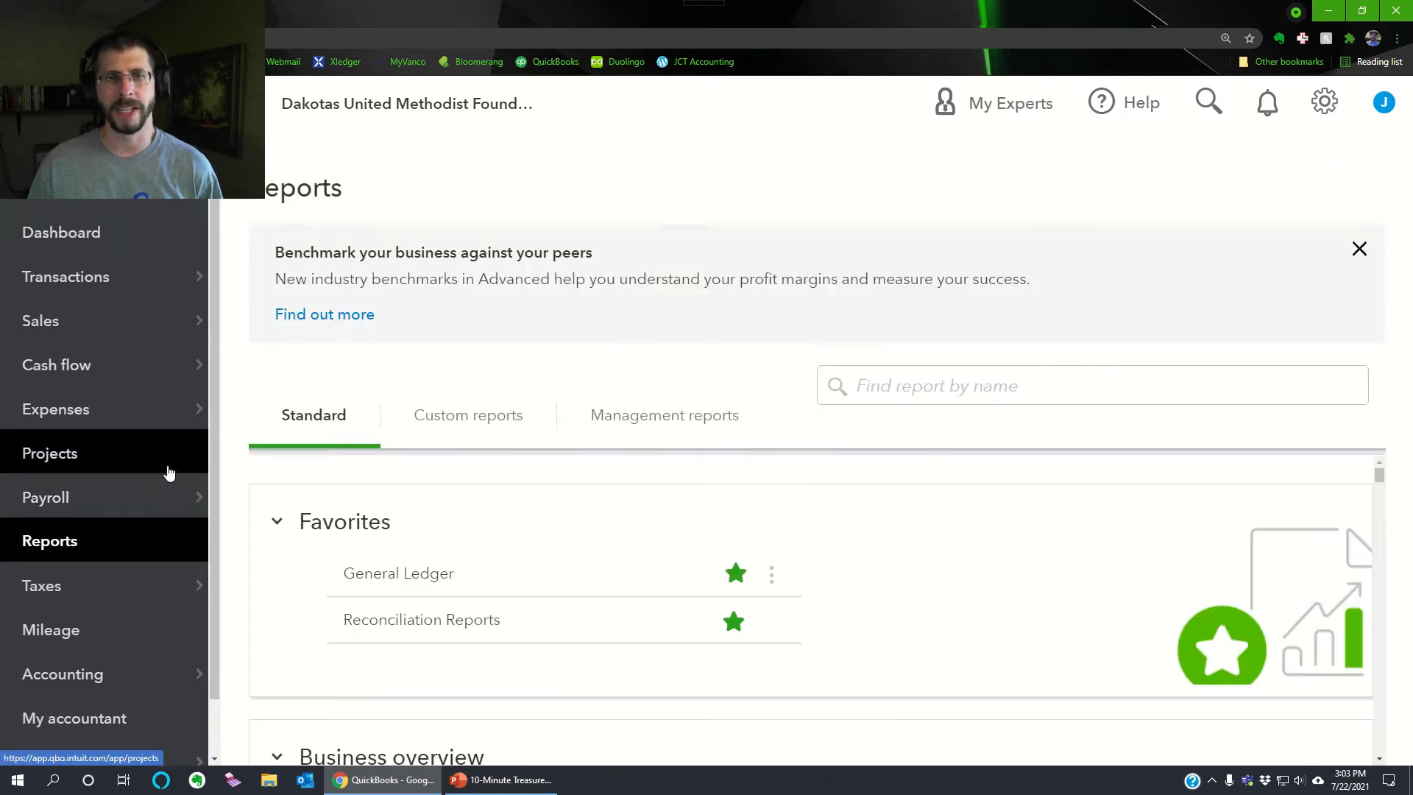
pyautogui.click(1359, 249)
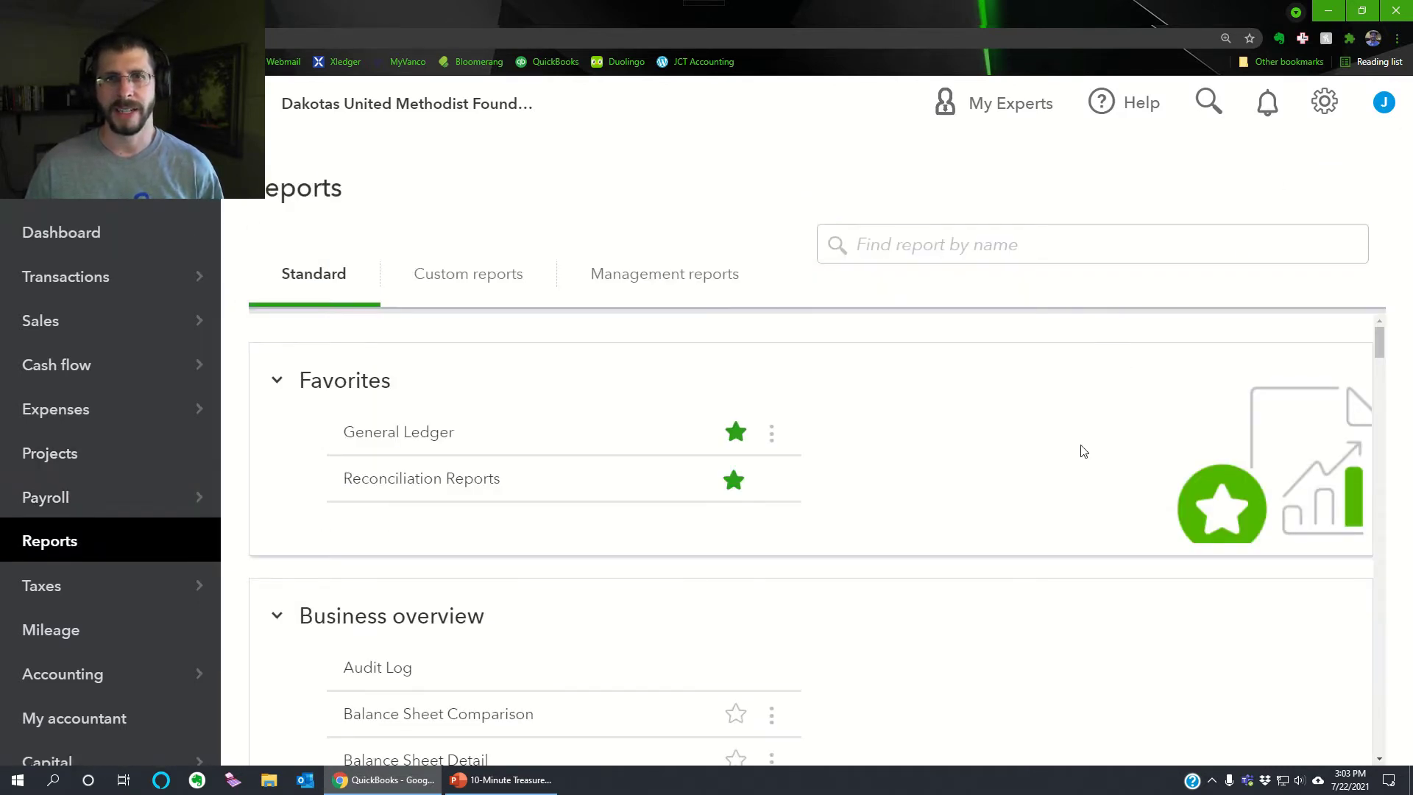
pyautogui.scroll(-4, 1059, 464)
pyautogui.scroll(-10, 1061, 469)
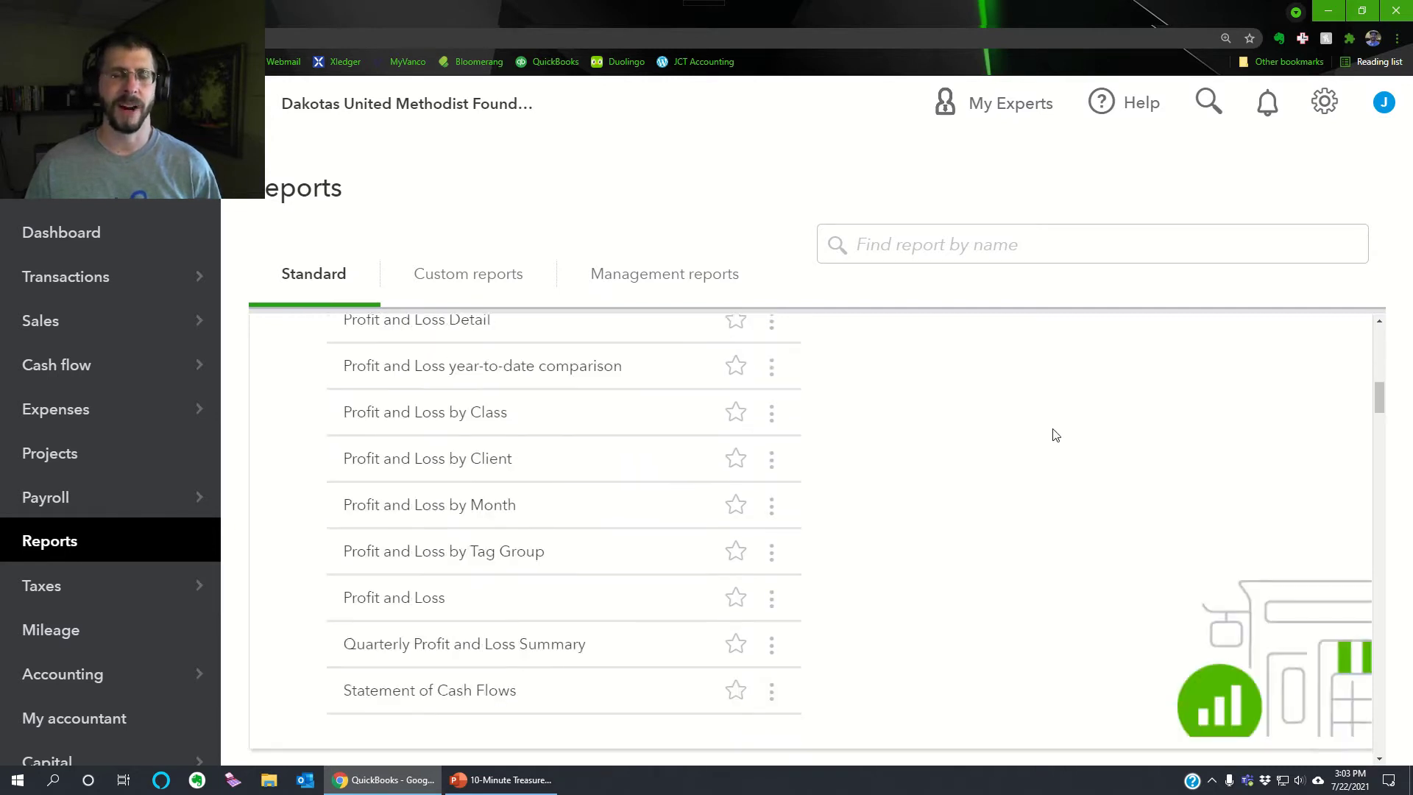
pyautogui.scroll(-15, 1044, 438)
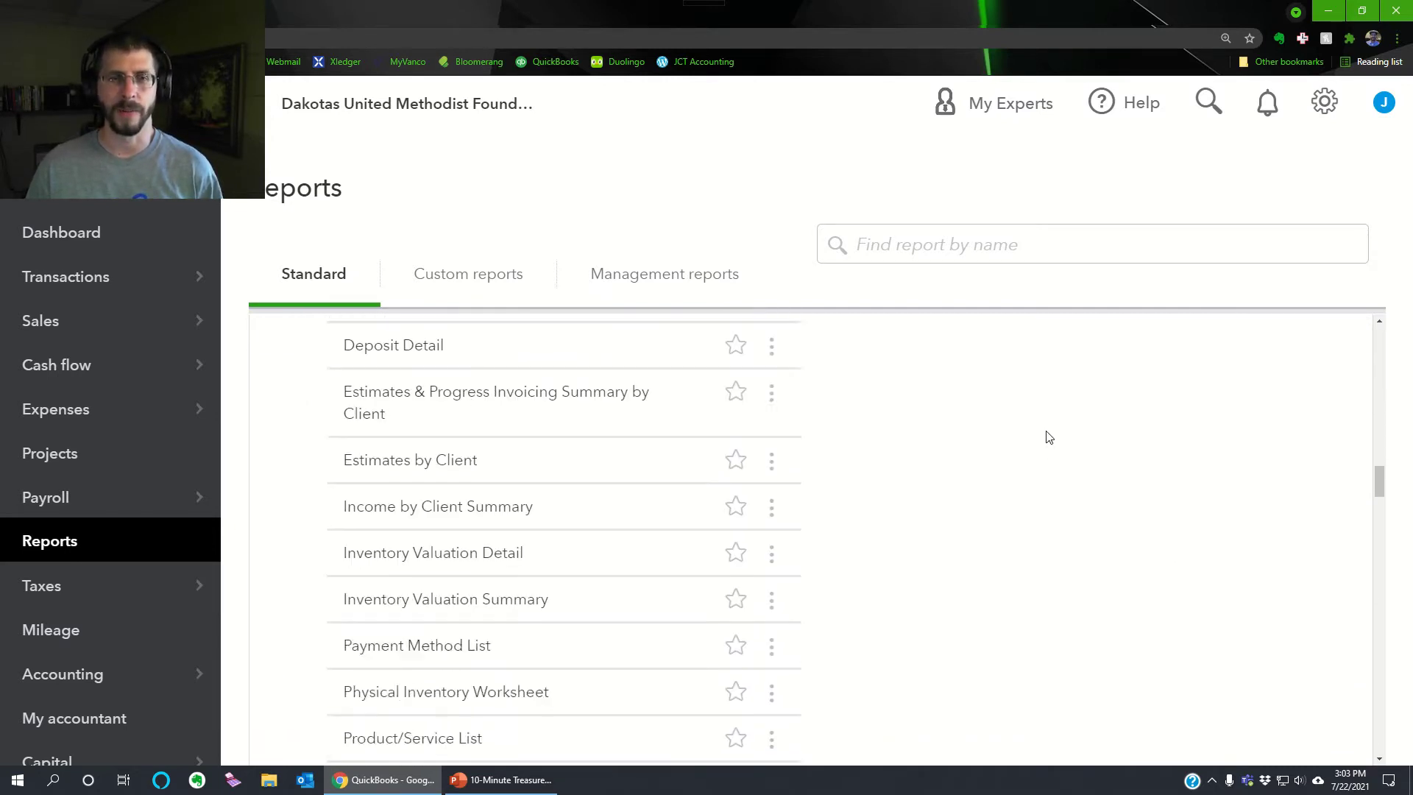
pyautogui.scroll(-15, 1011, 442)
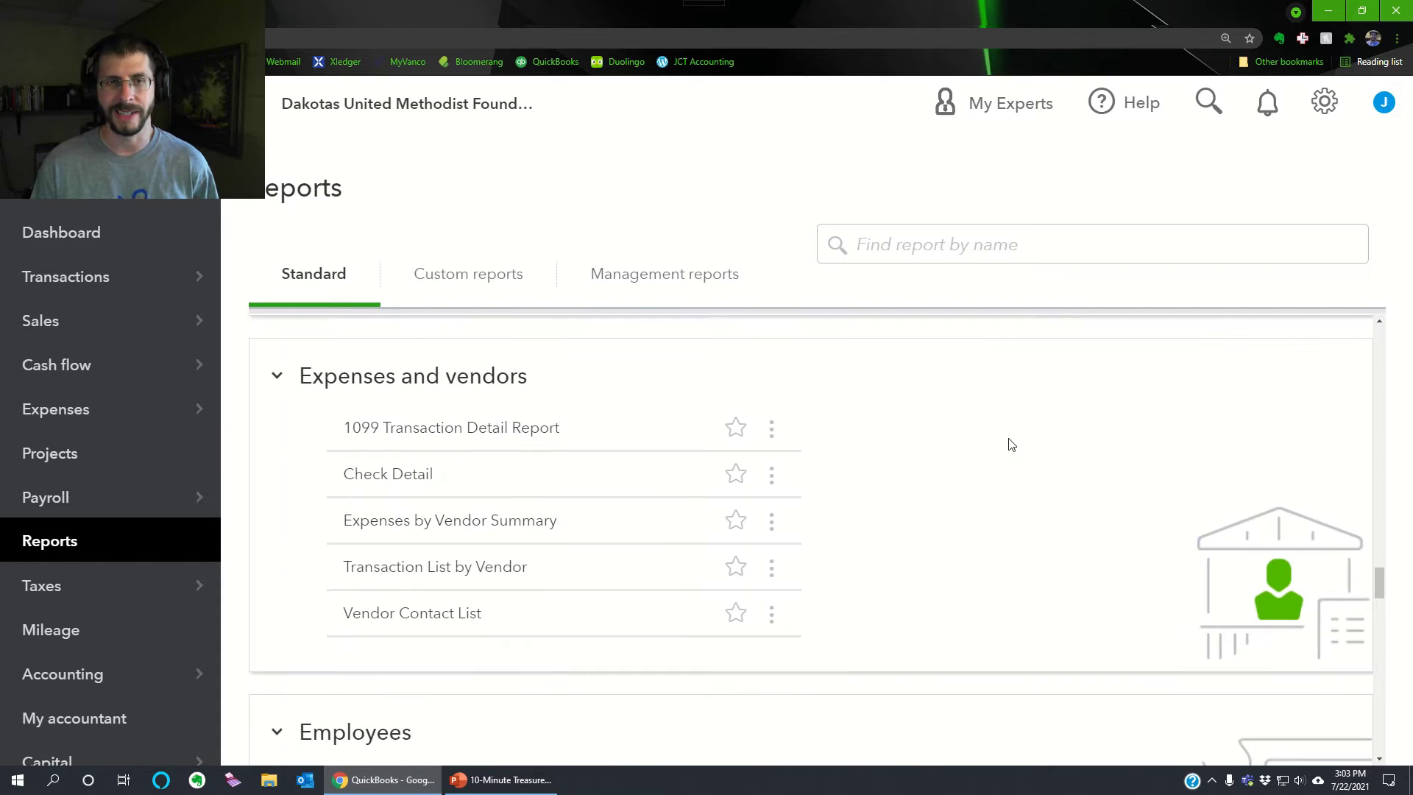
pyautogui.scroll(-15, 1007, 444)
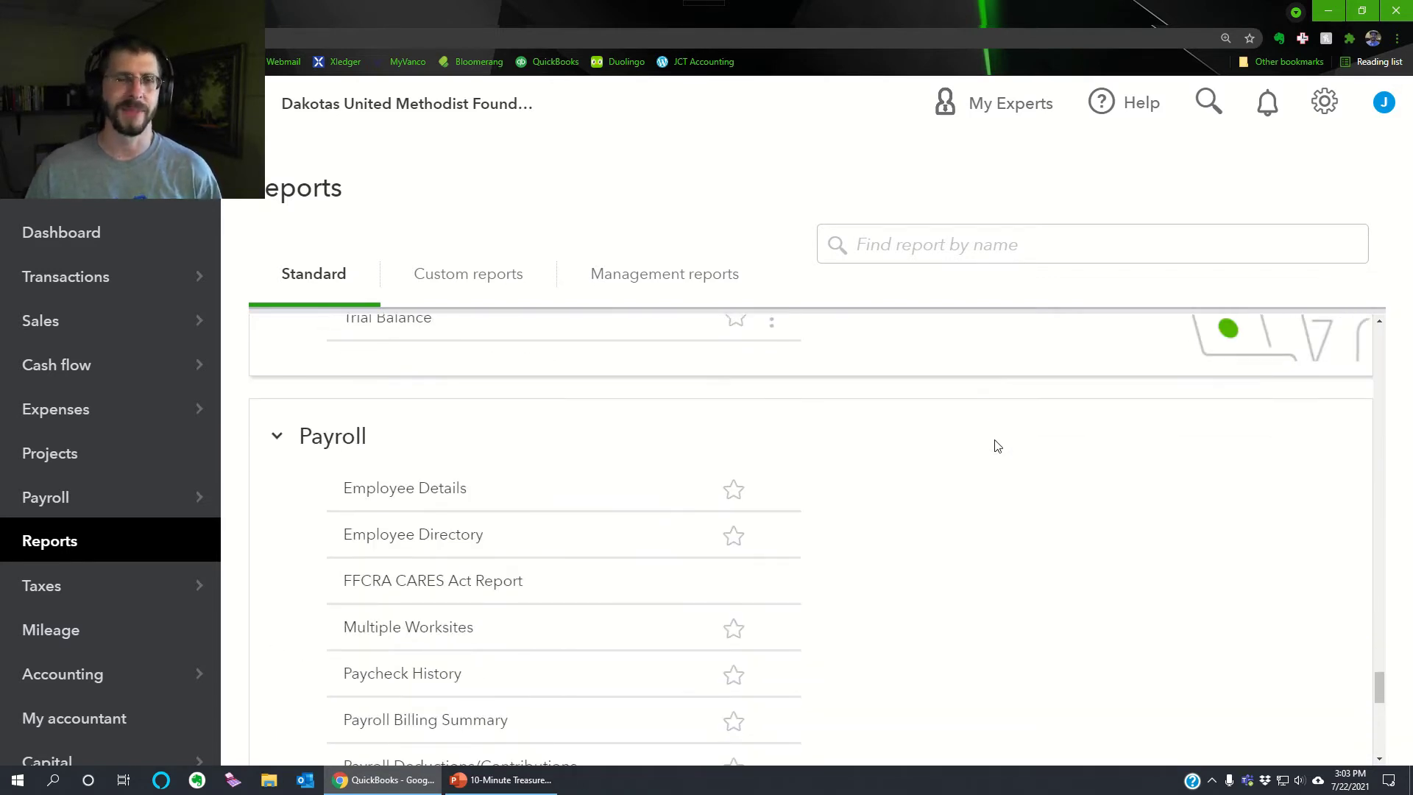
pyautogui.scroll(-3, 984, 451)
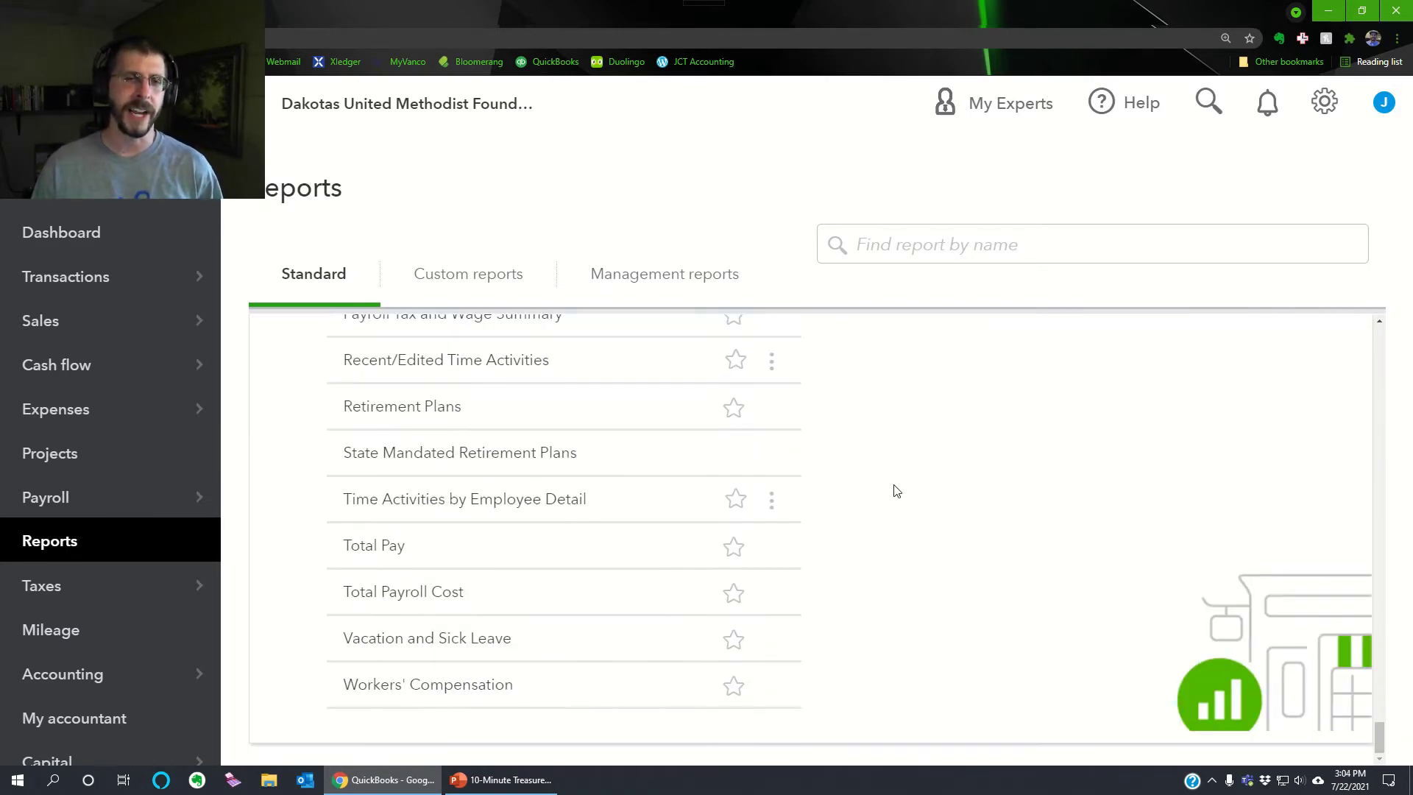
# Star Retirement Plans and Total Pay, then unstar Total Pay again
pyautogui.click(735, 414)
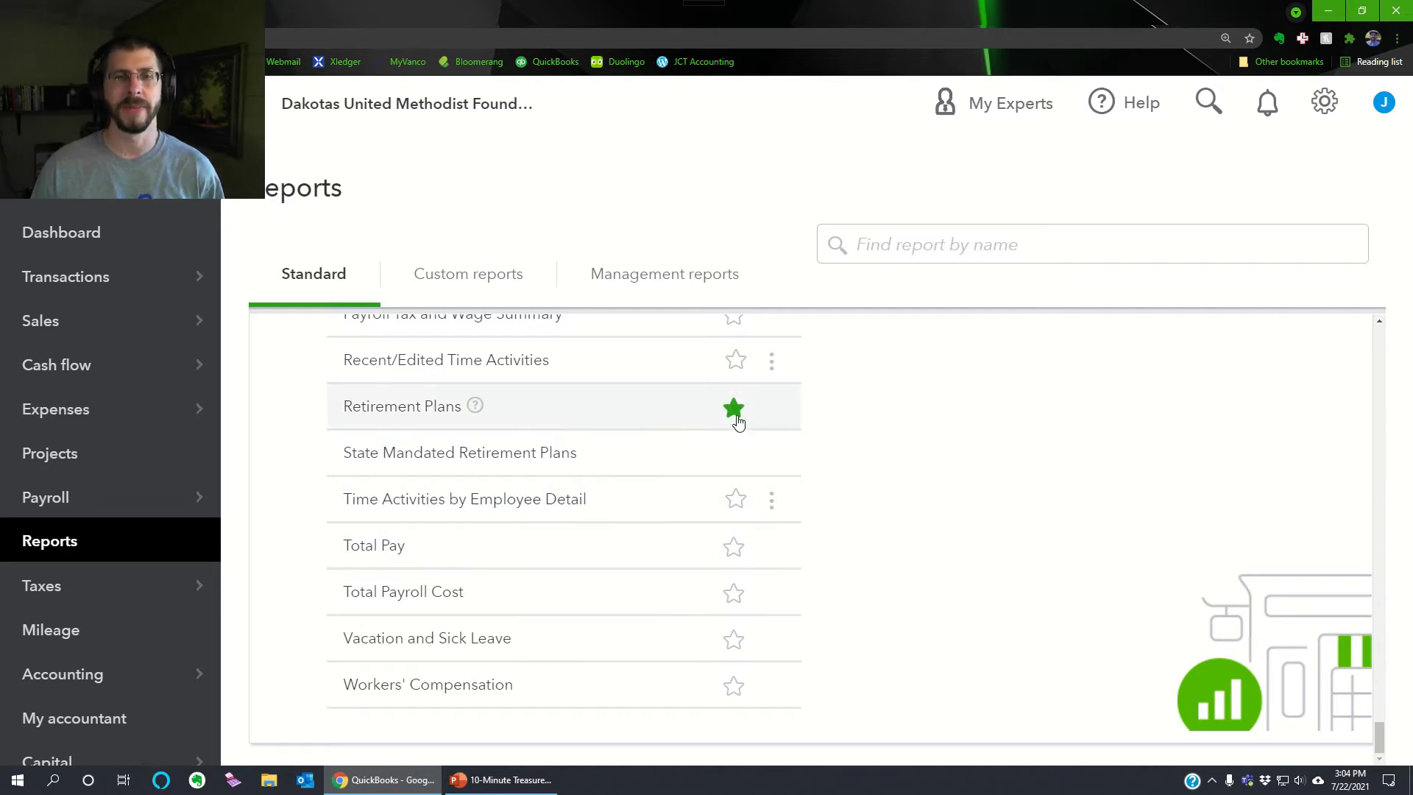
pyautogui.click(733, 546)
pyautogui.scroll(9, 926, 569)
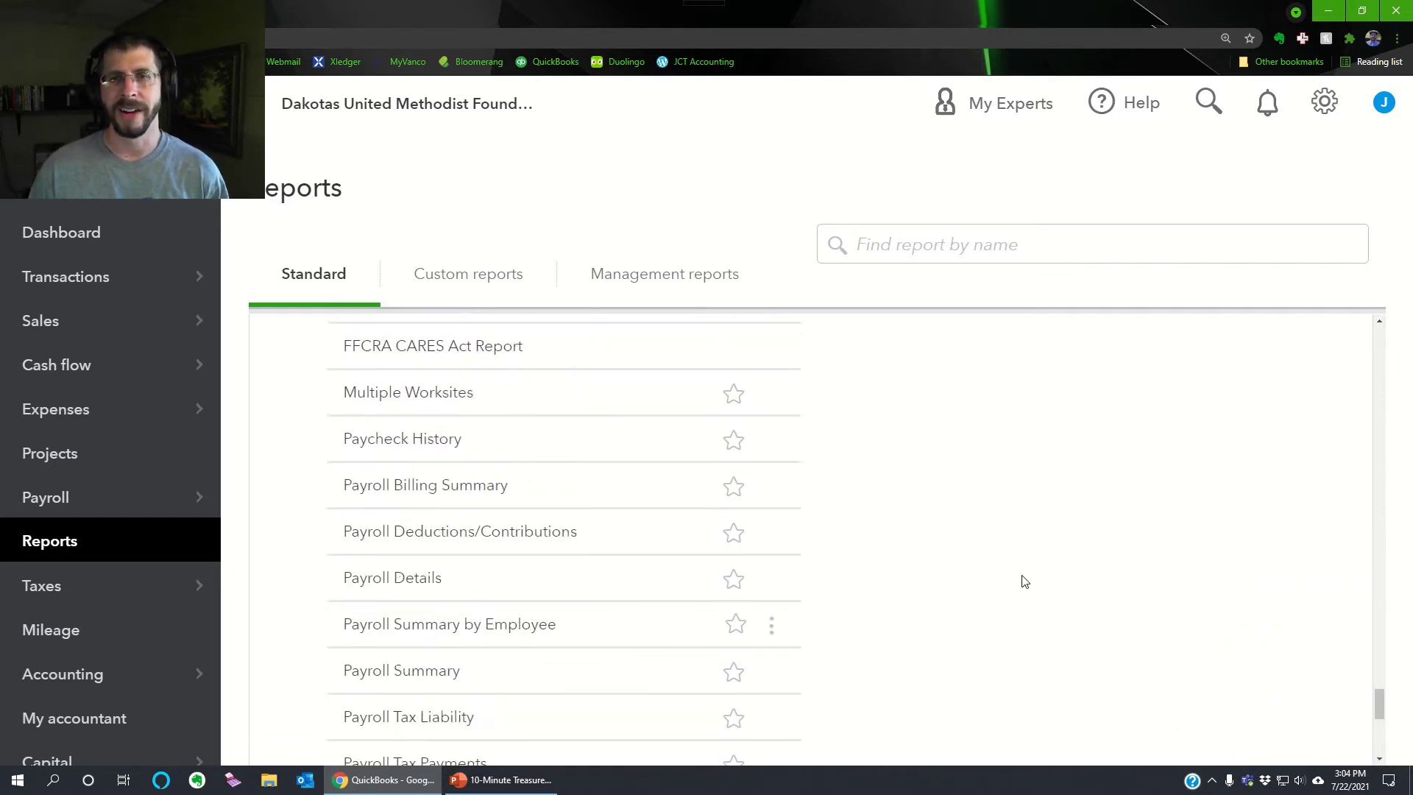
pyautogui.moveTo(1381, 697); pyautogui.dragTo(1380, 342)
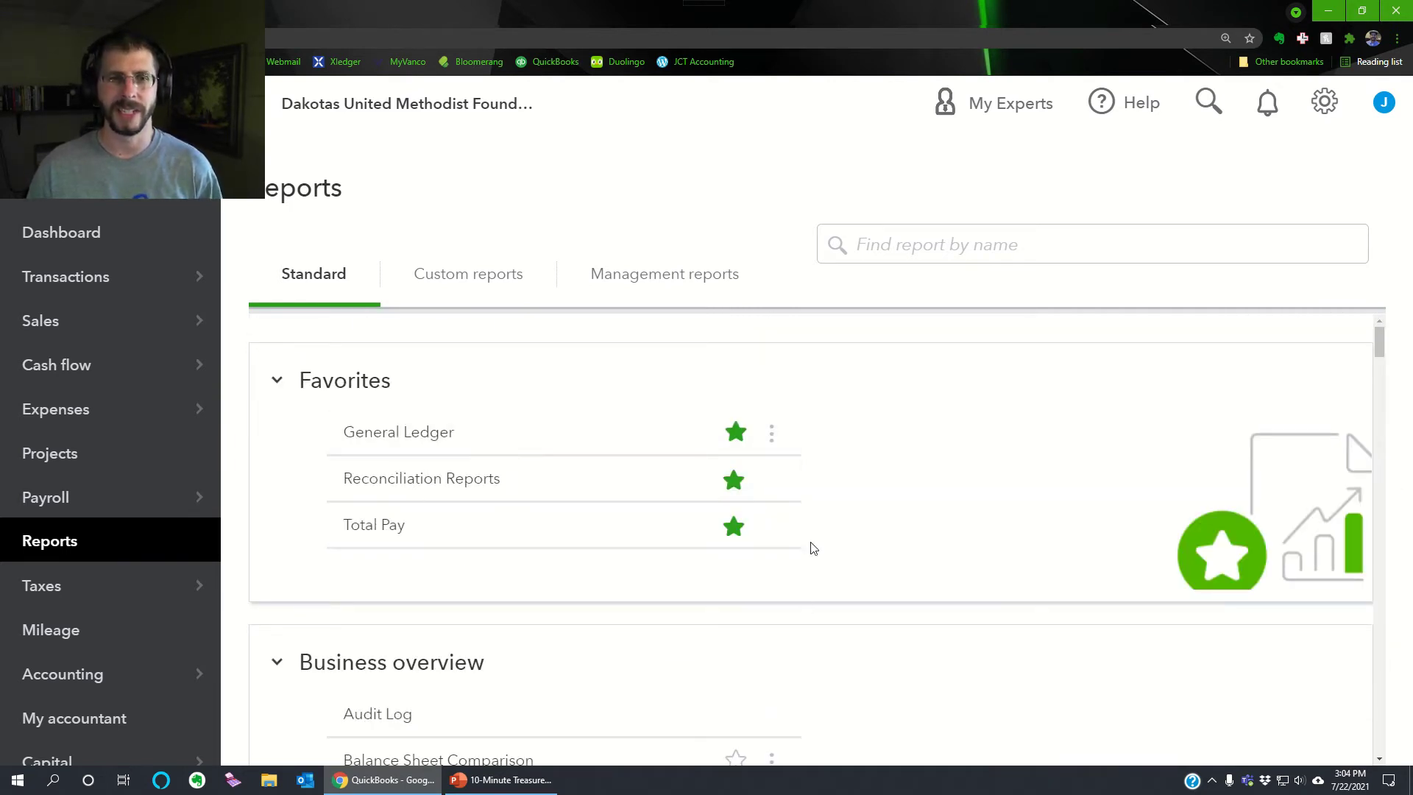
pyautogui.click(735, 536)
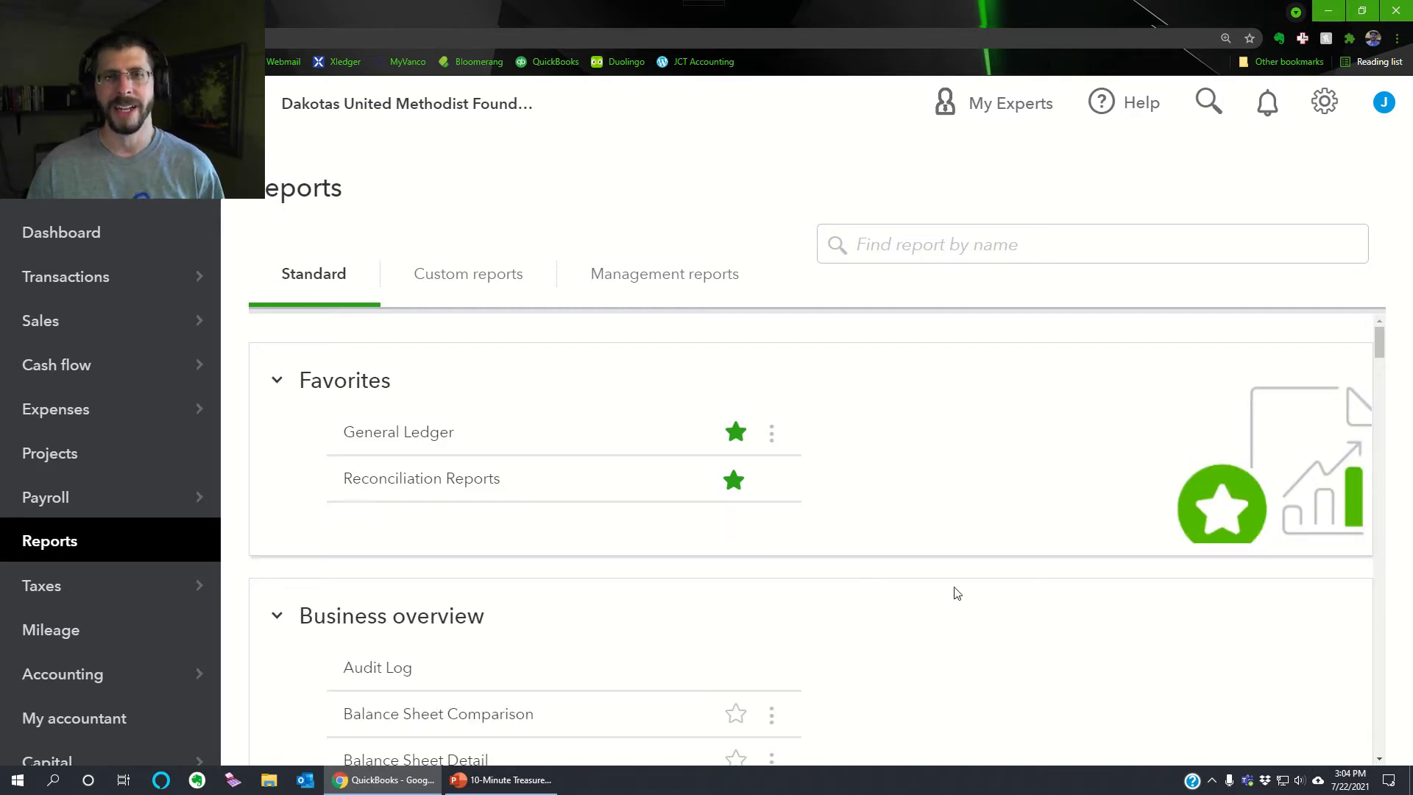
# Open the Profit and Loss Comparison report from the reports list
pyautogui.scroll(-9, 956, 593)
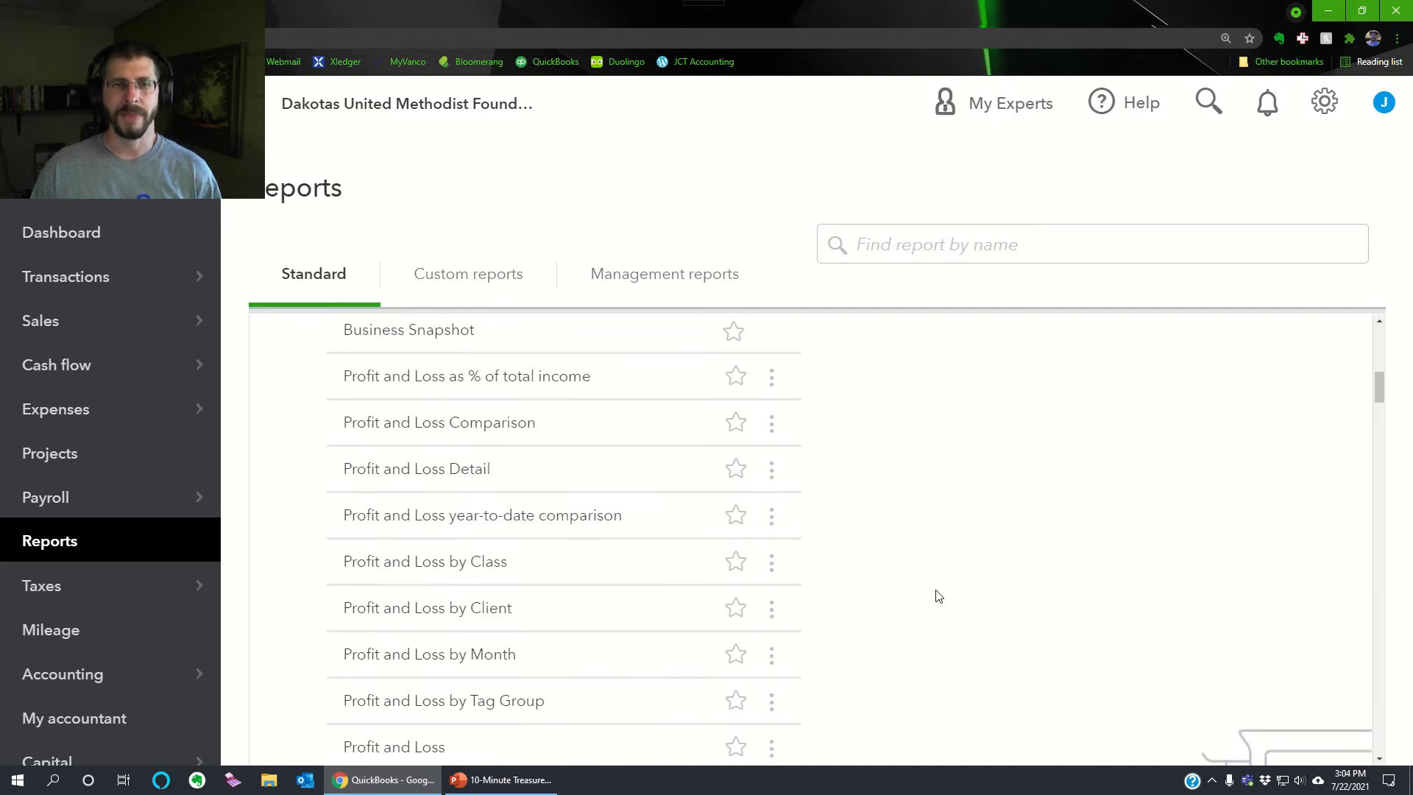
pyautogui.scroll(-2, 879, 610)
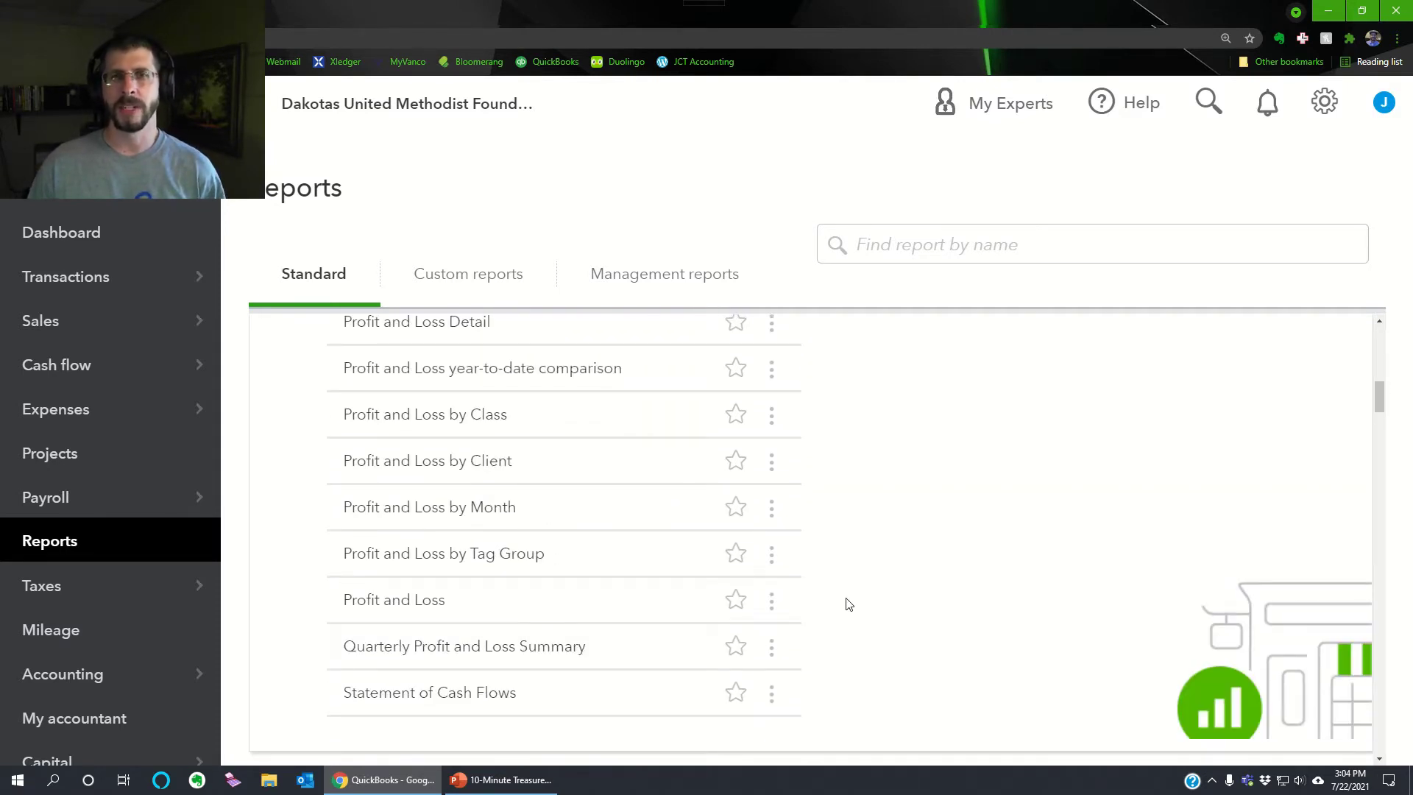
pyautogui.scroll(2, 848, 603)
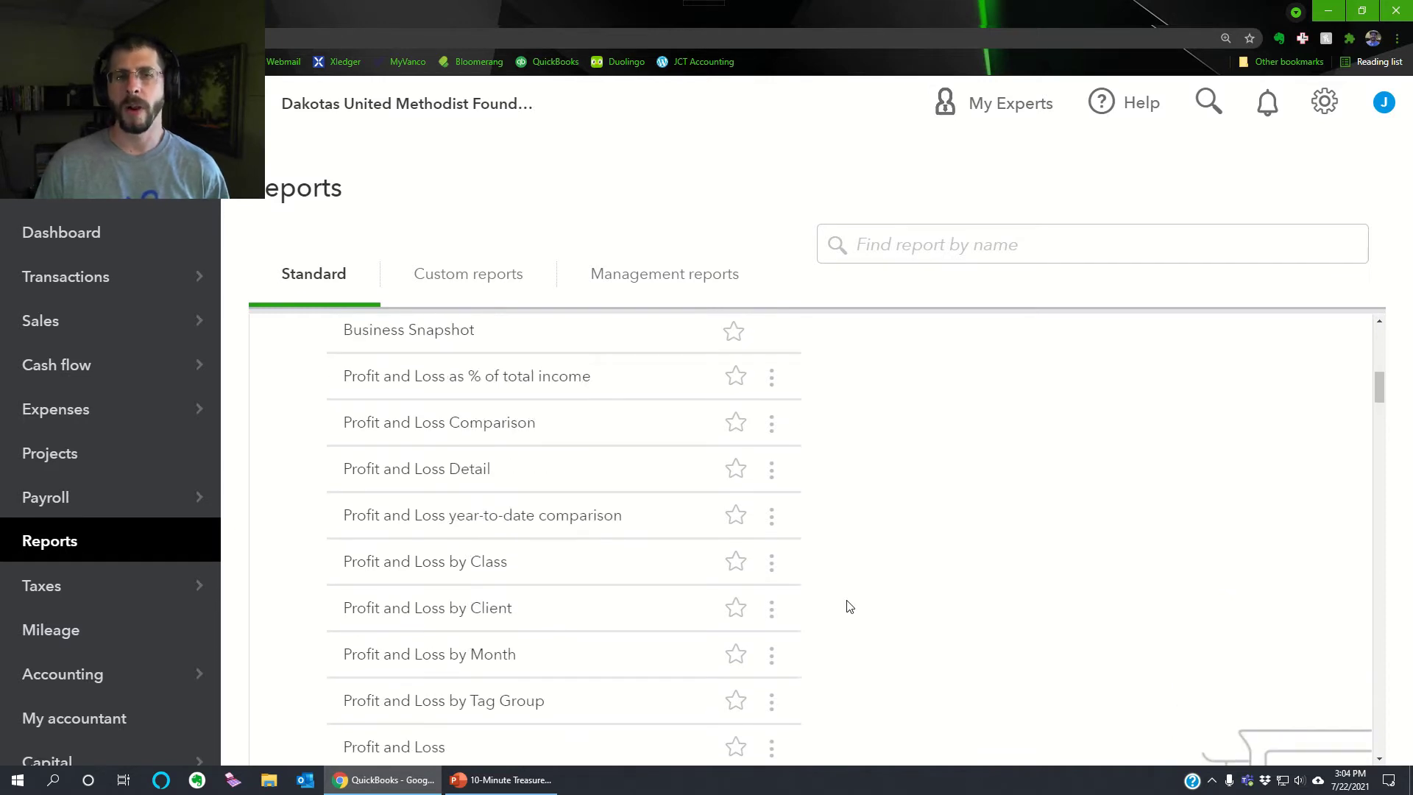
pyautogui.click(493, 432)
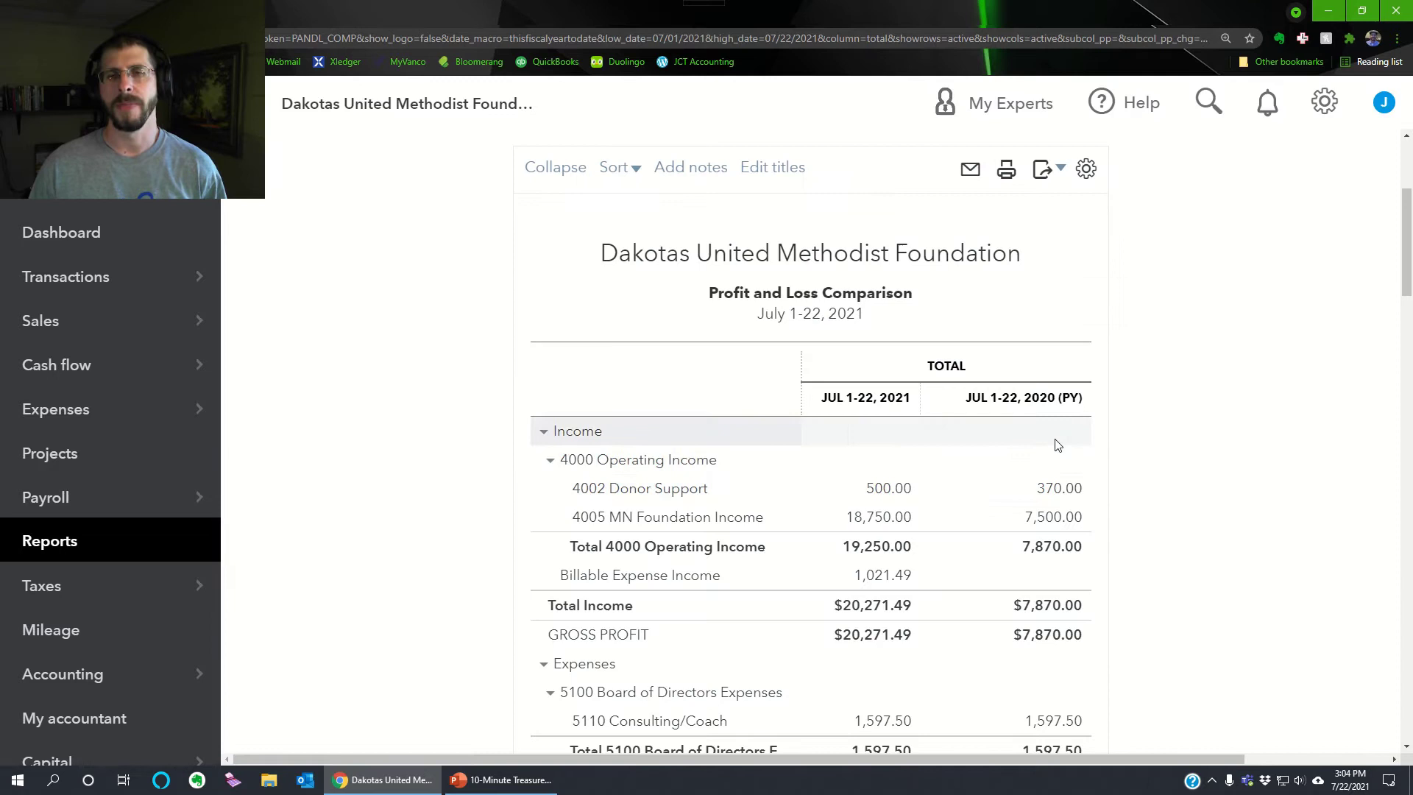
# Set the report period to Last Month, 06/01/2021 to 06/30/2021
pyautogui.scroll(2, 999, 421)
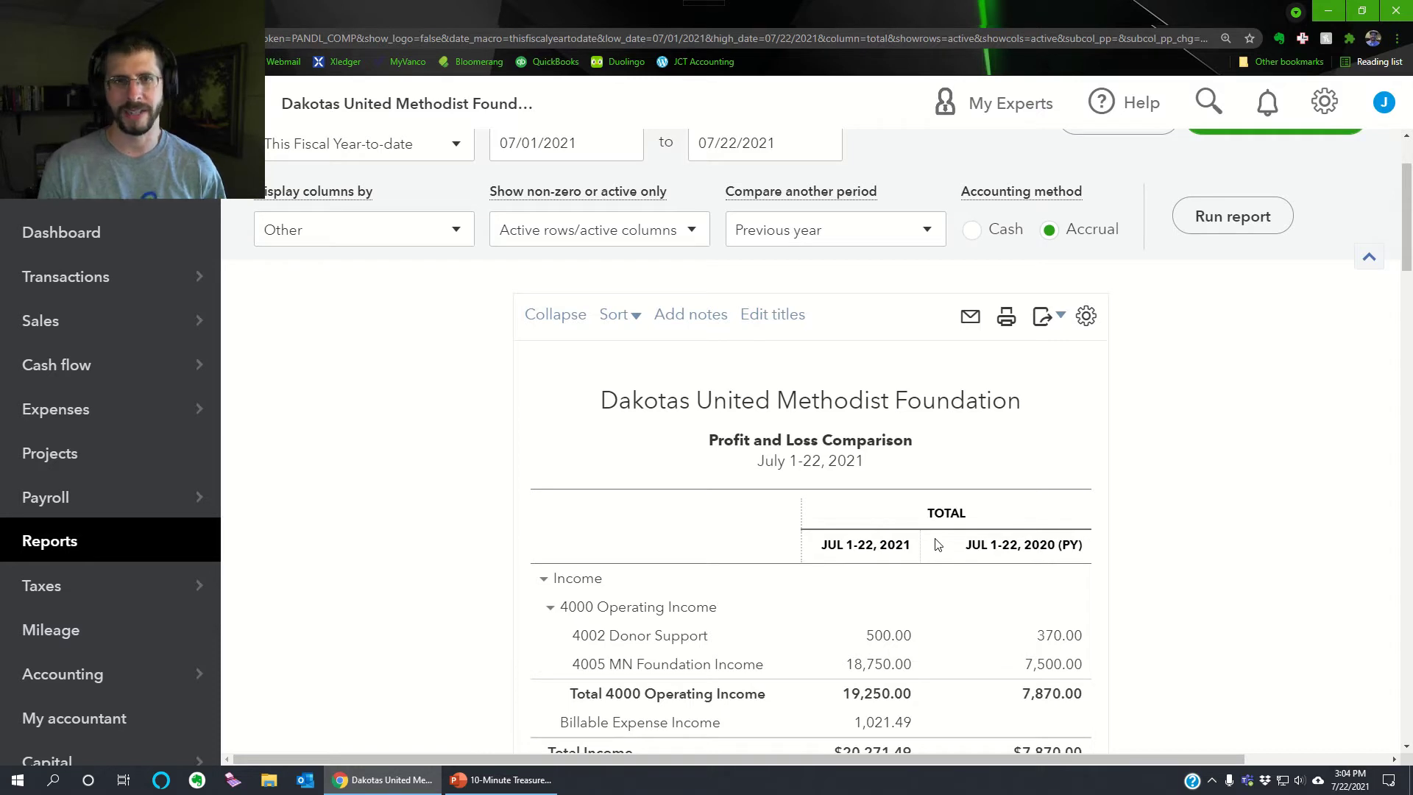
pyautogui.click(456, 150)
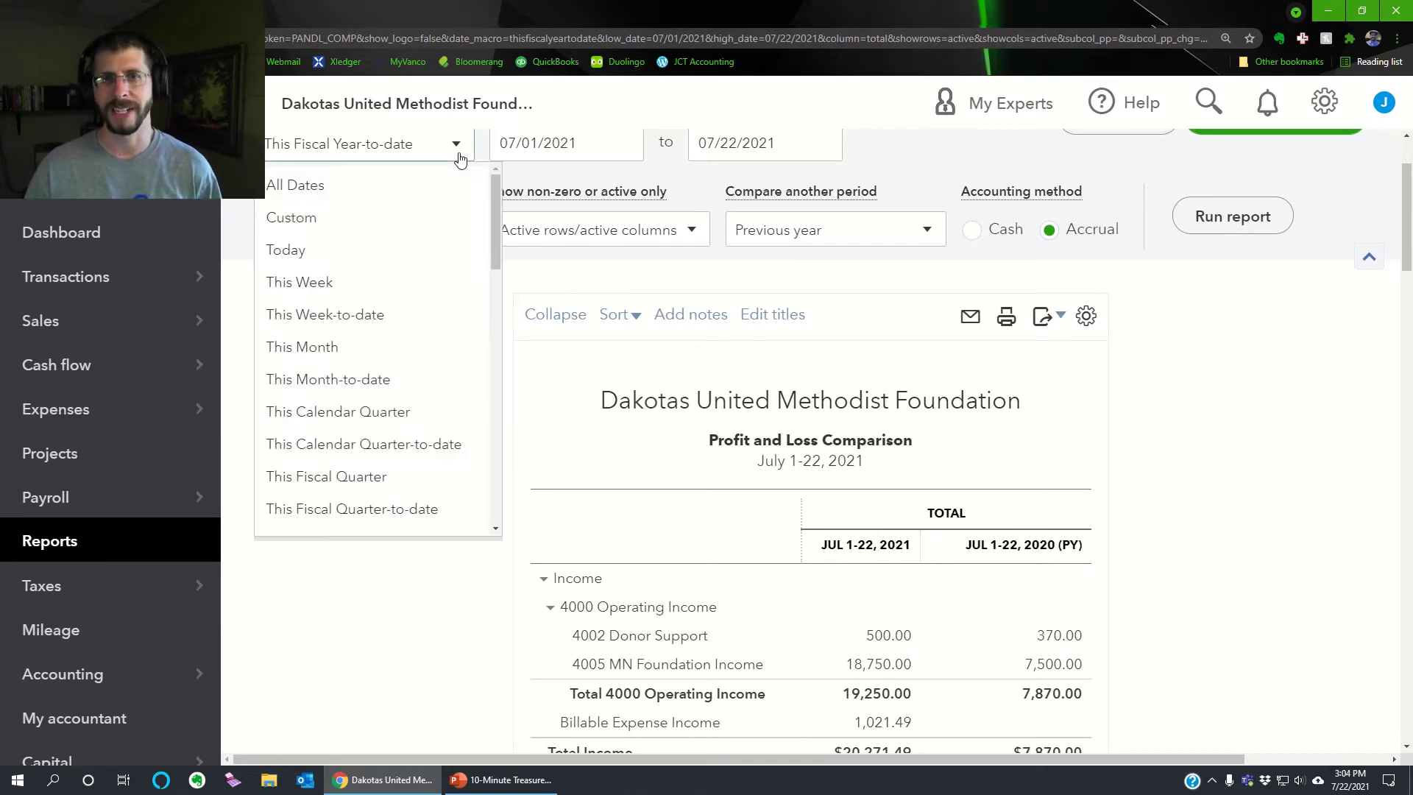
pyautogui.scroll(-4, 438, 181)
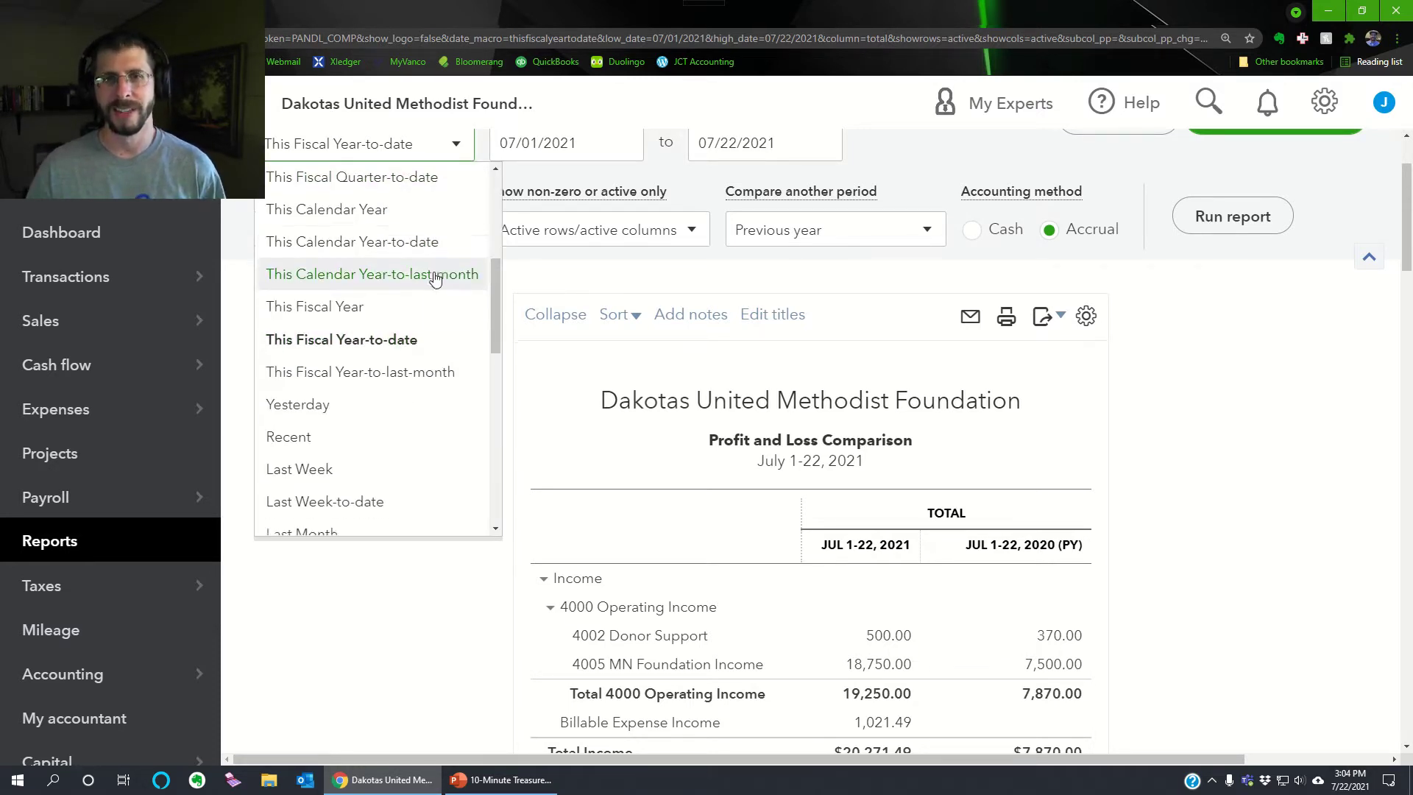
pyautogui.scroll(-3, 432, 277)
pyautogui.click(325, 324)
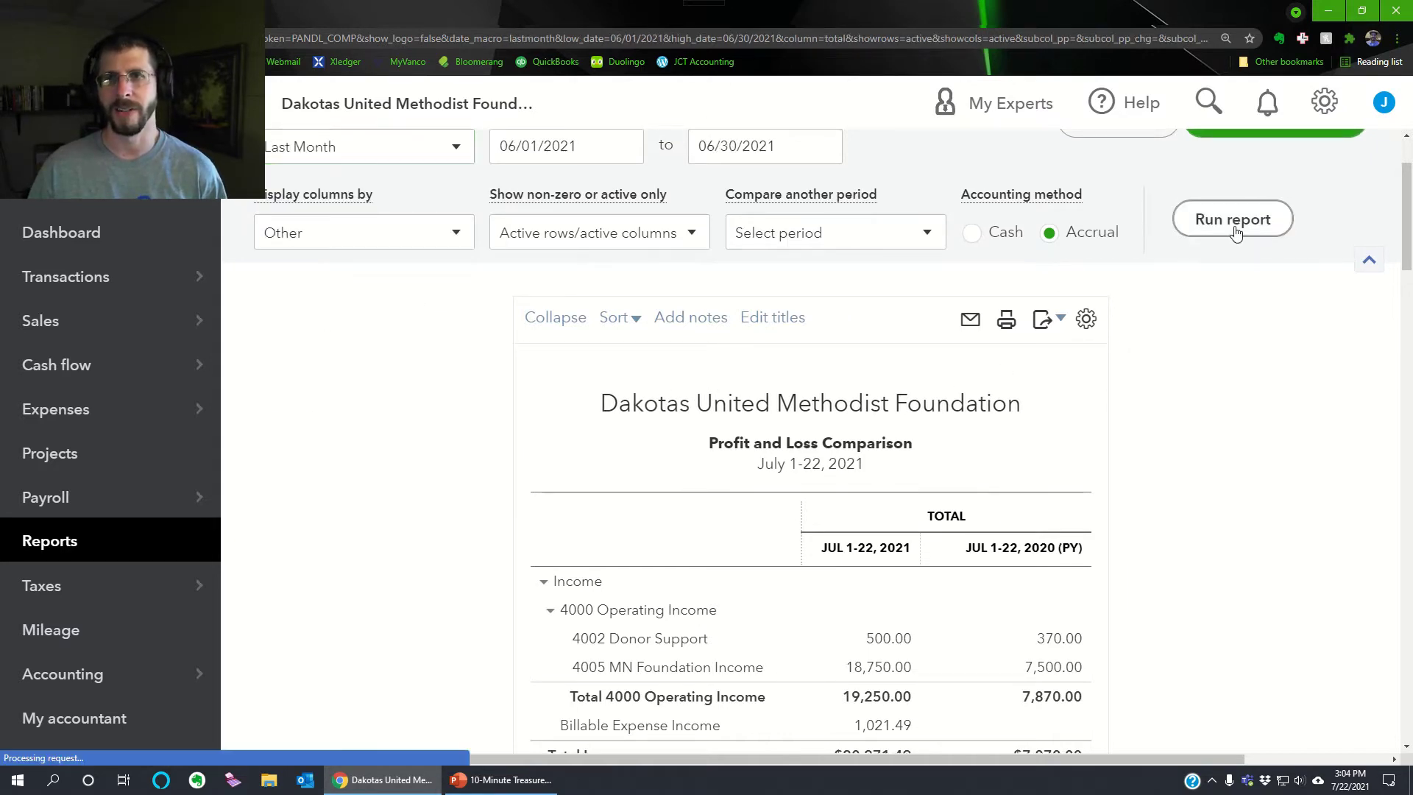
# Rerun the report for June 2021 with a previous-year comparison column
pyautogui.click(1192, 221)
pyautogui.scroll(-1, 1167, 463)
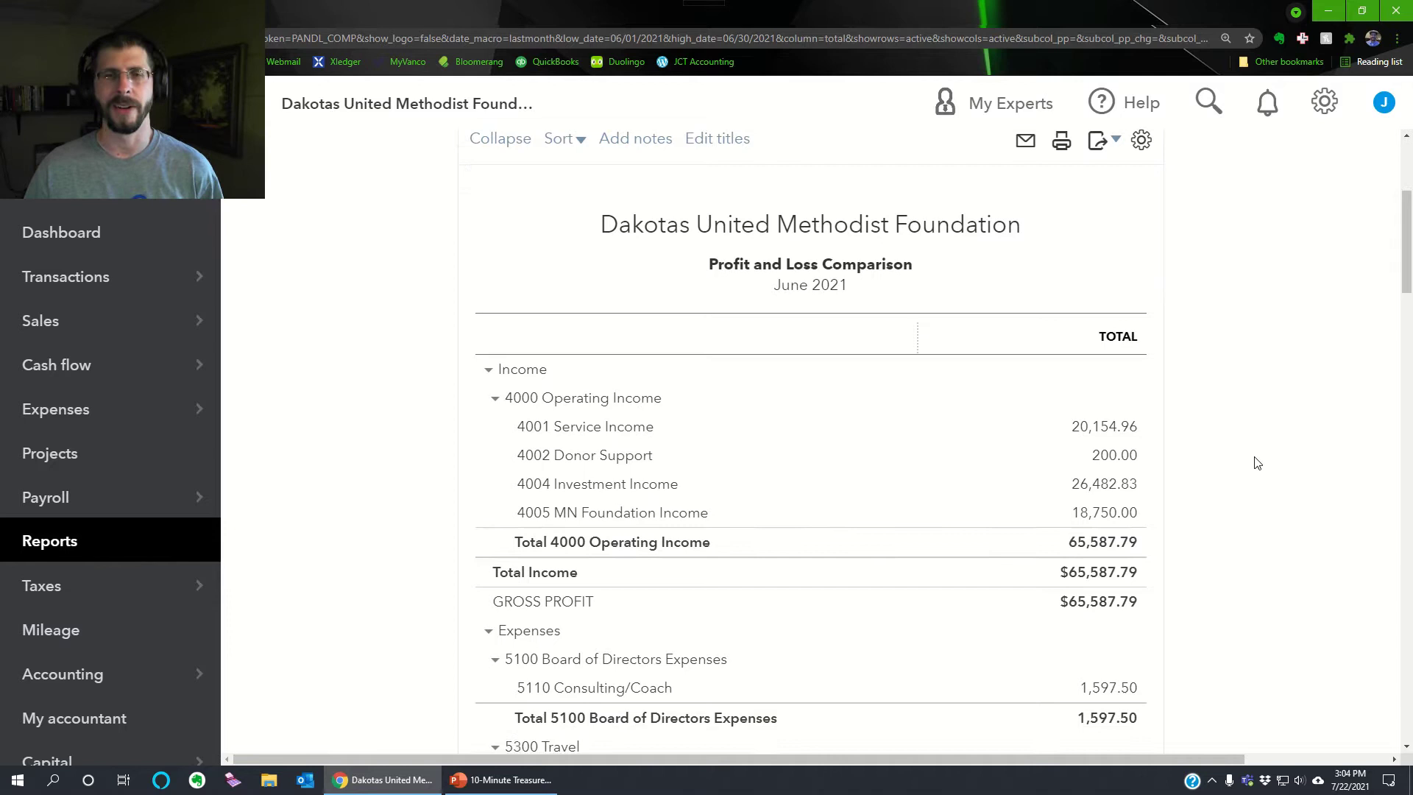
pyautogui.scroll(2, 1160, 407)
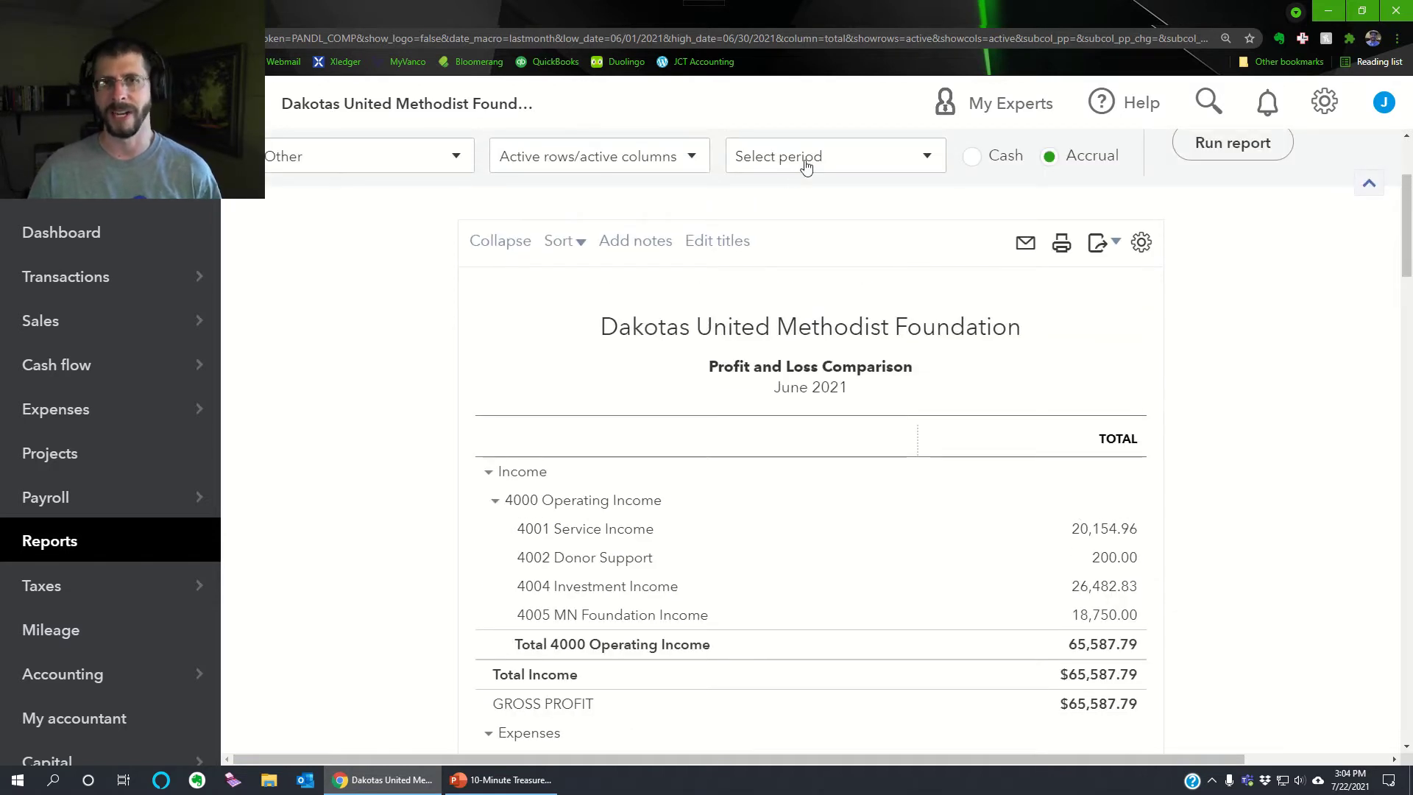
pyautogui.click(804, 161)
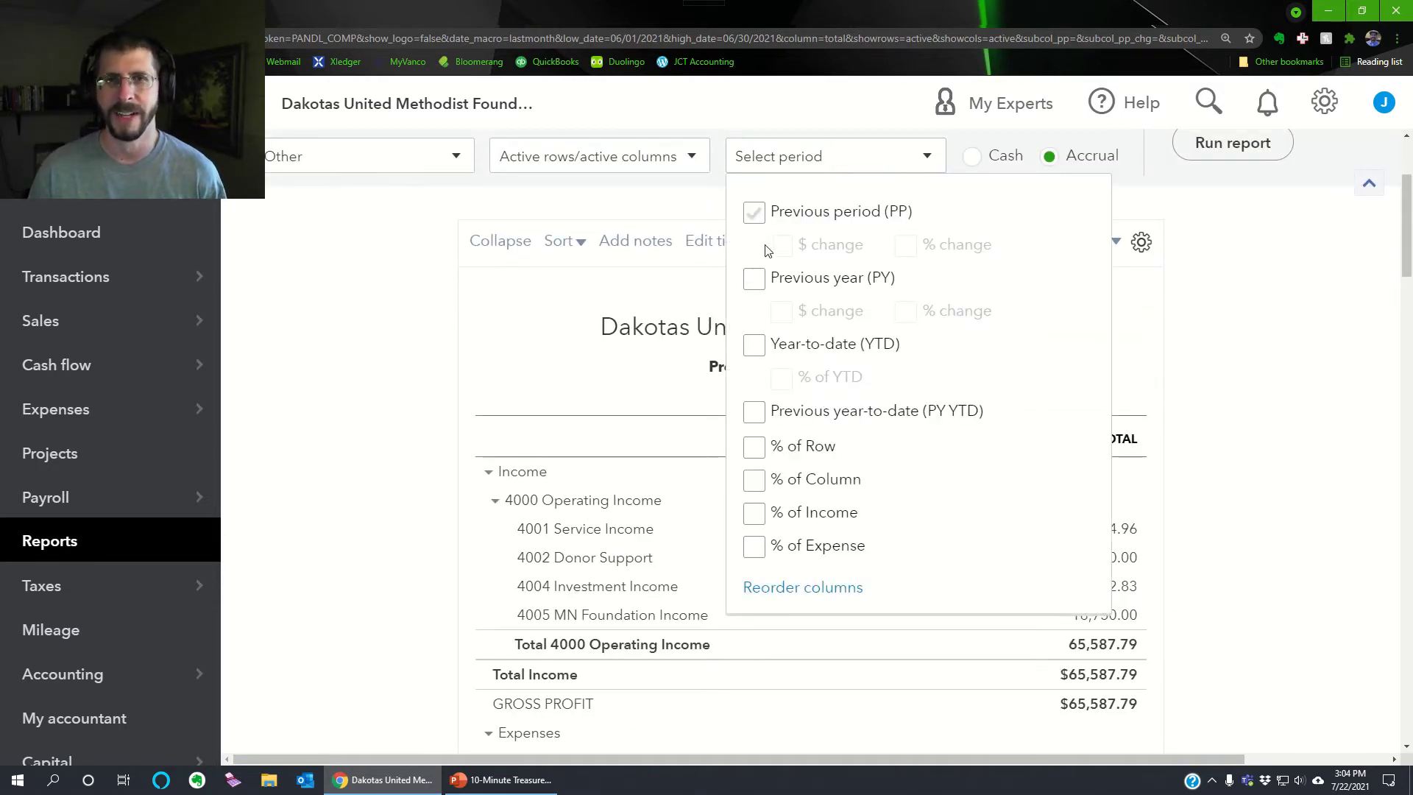
pyautogui.click(754, 282)
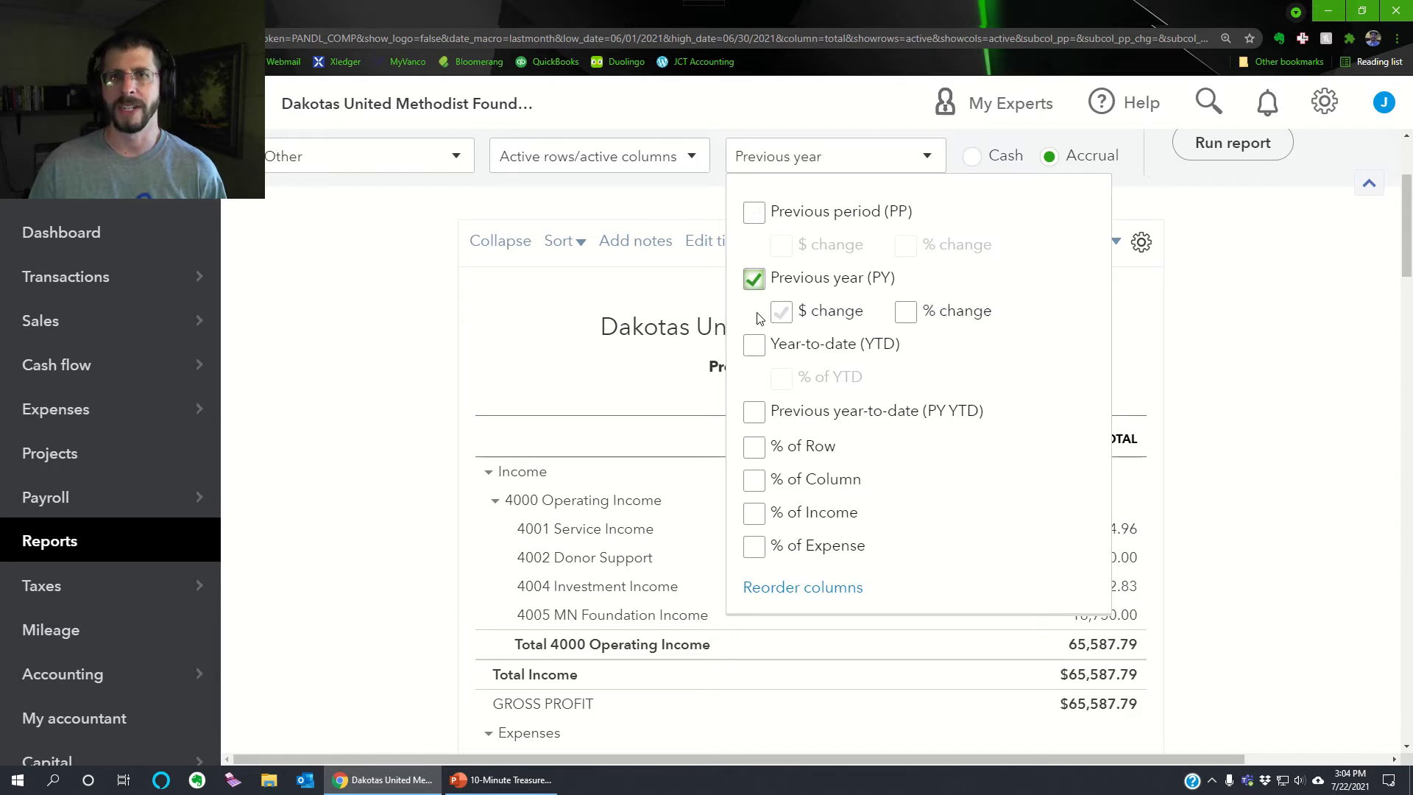
pyautogui.scroll(-1, 1233, 297)
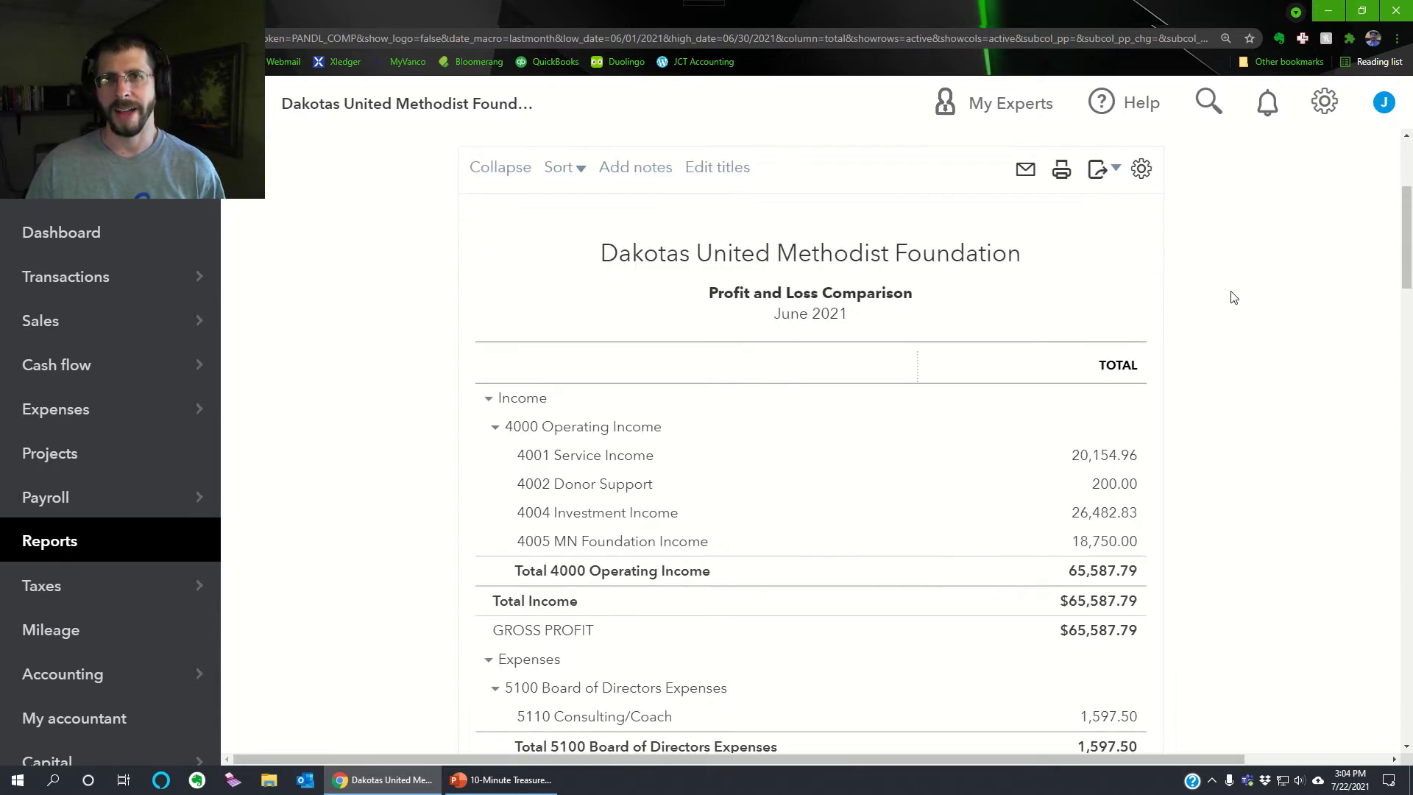
pyautogui.scroll(3, 1223, 227)
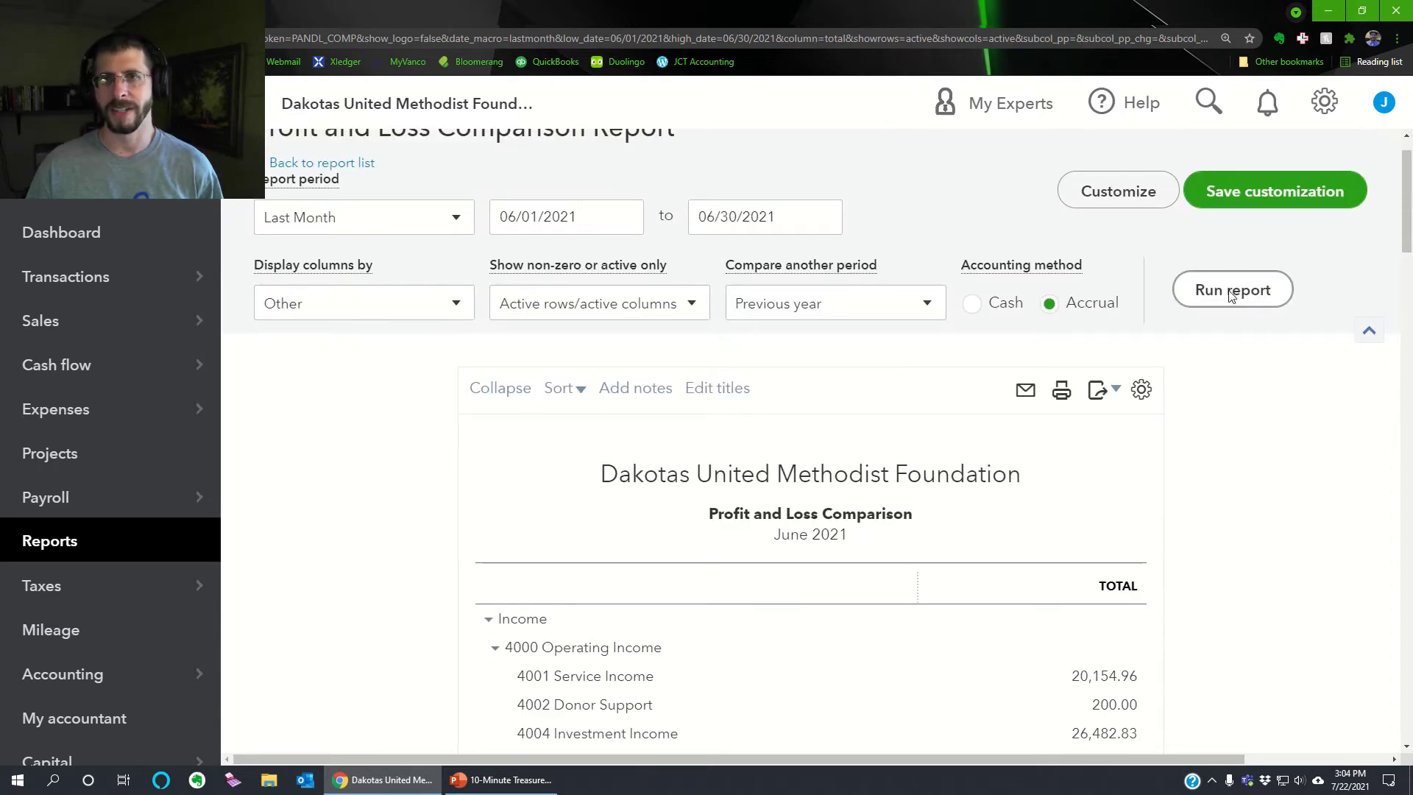
pyautogui.click(1227, 291)
# Tick Year-to-date, Previous year-to-date and PY $ change as comparison periods
pyautogui.scroll(-1, 1190, 375)
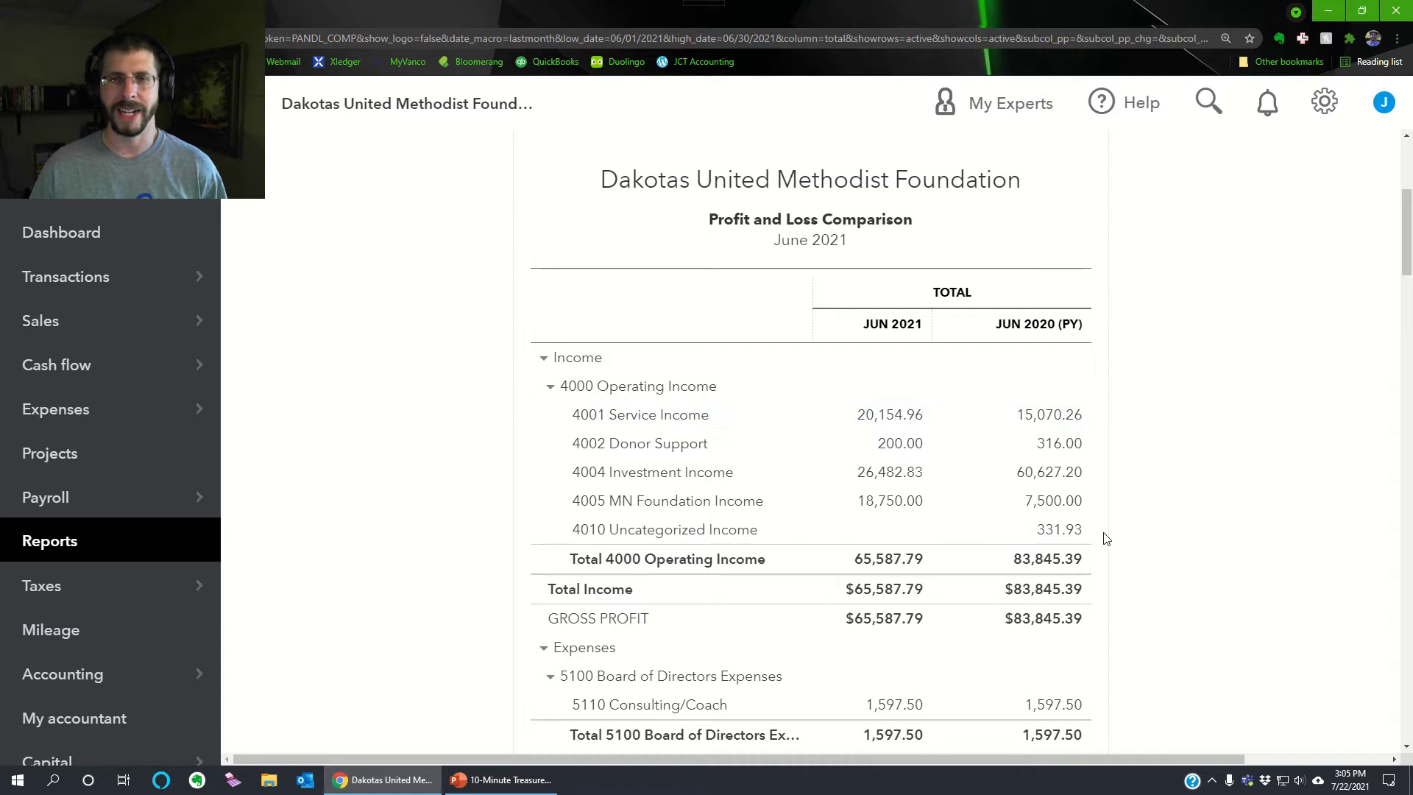
pyautogui.scroll(4, 1087, 394)
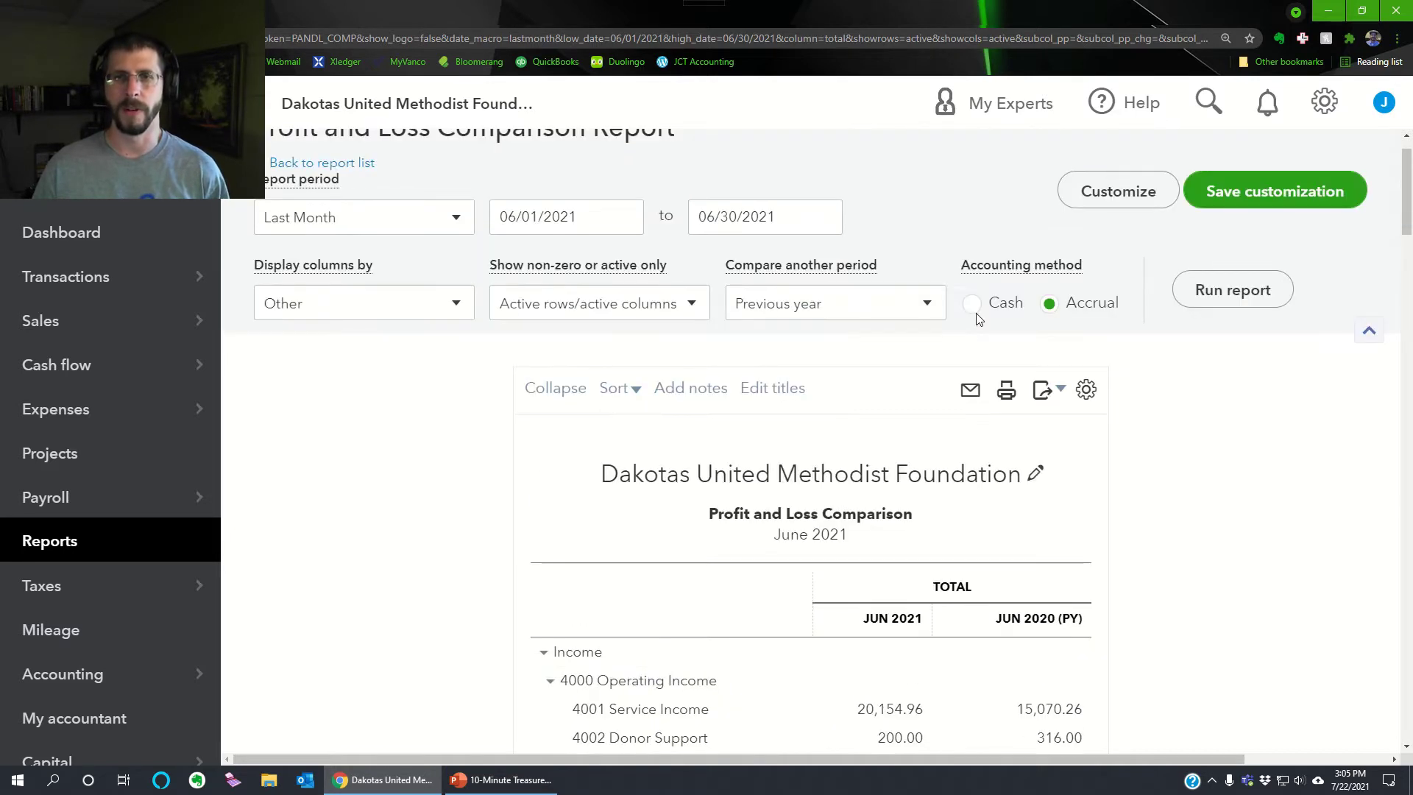
pyautogui.click(926, 307)
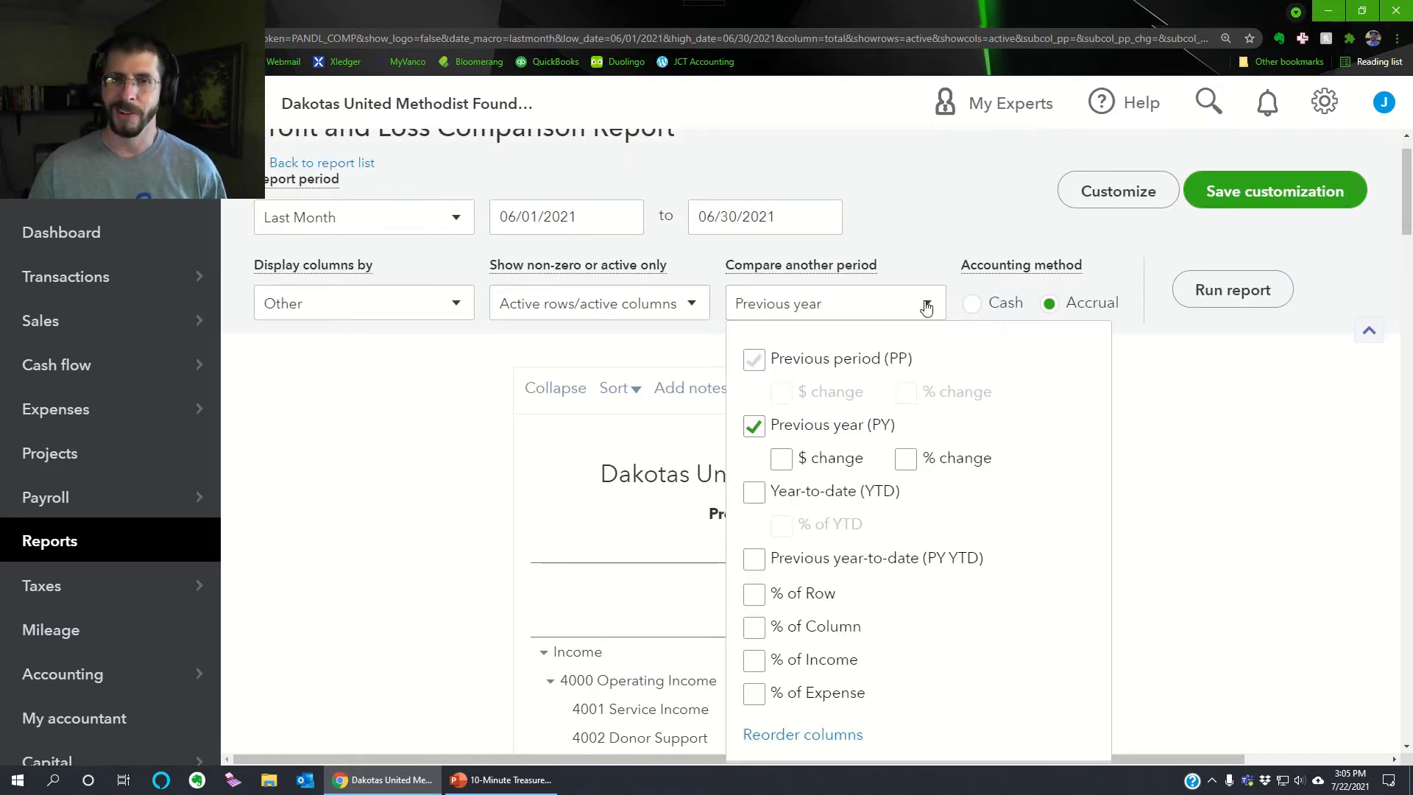
pyautogui.click(763, 499)
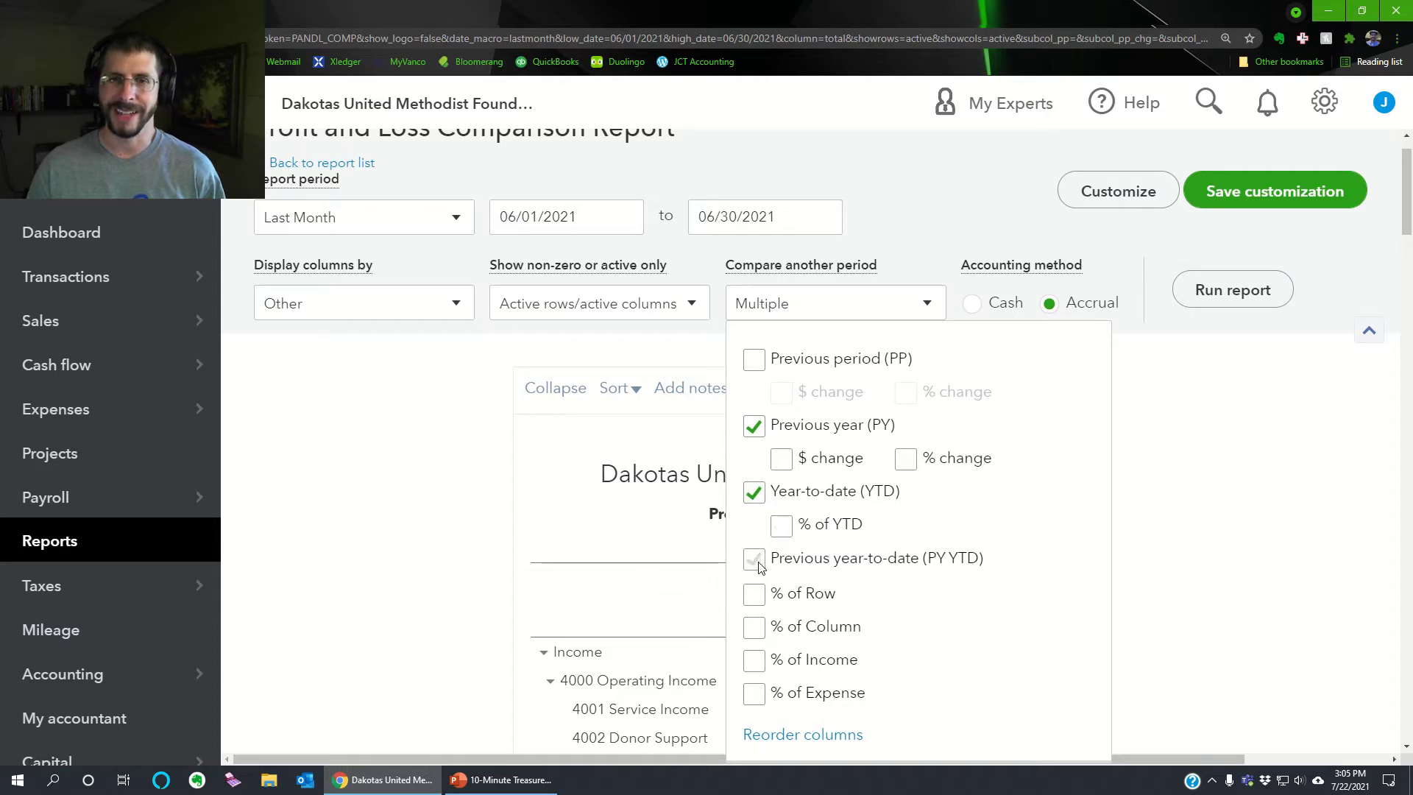
pyautogui.click(760, 560)
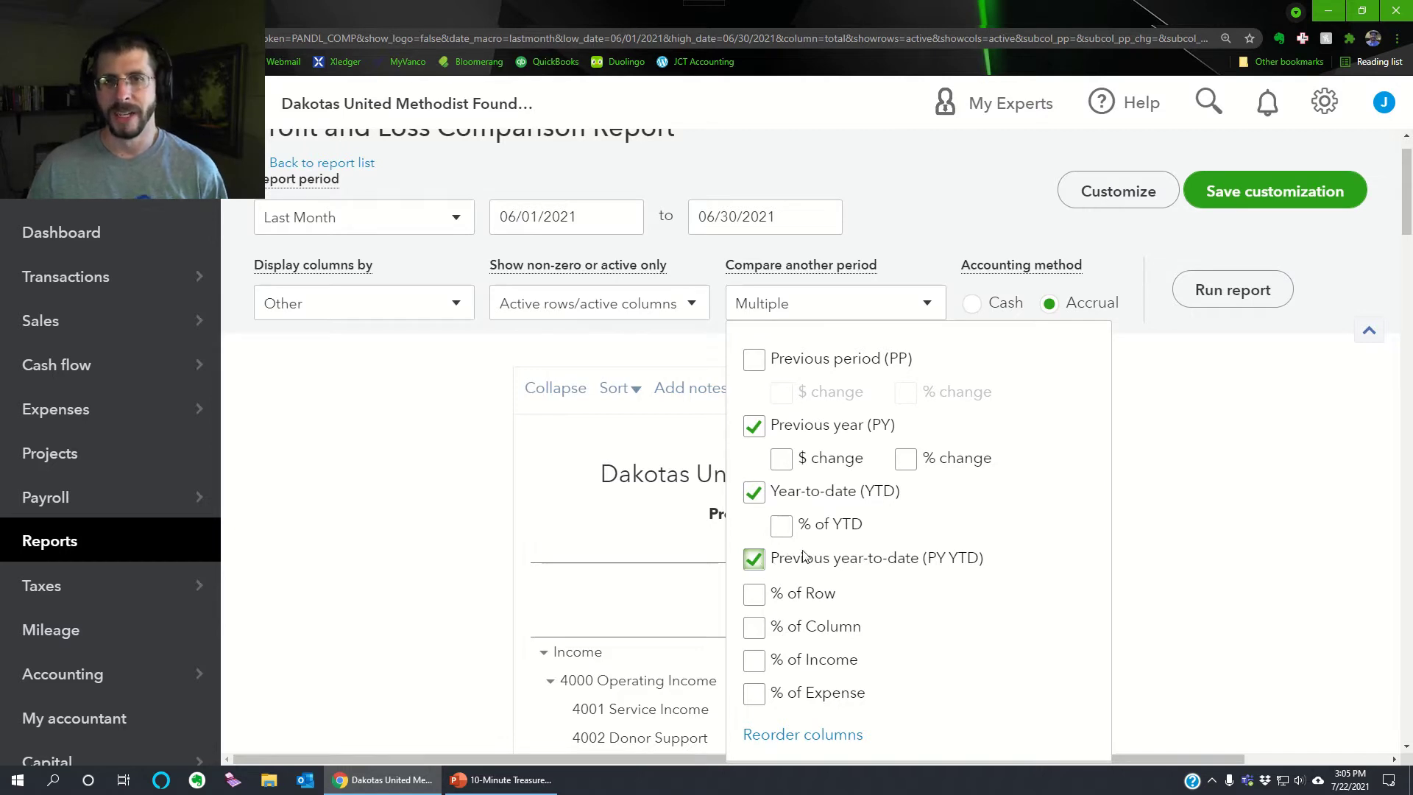
pyautogui.click(781, 458)
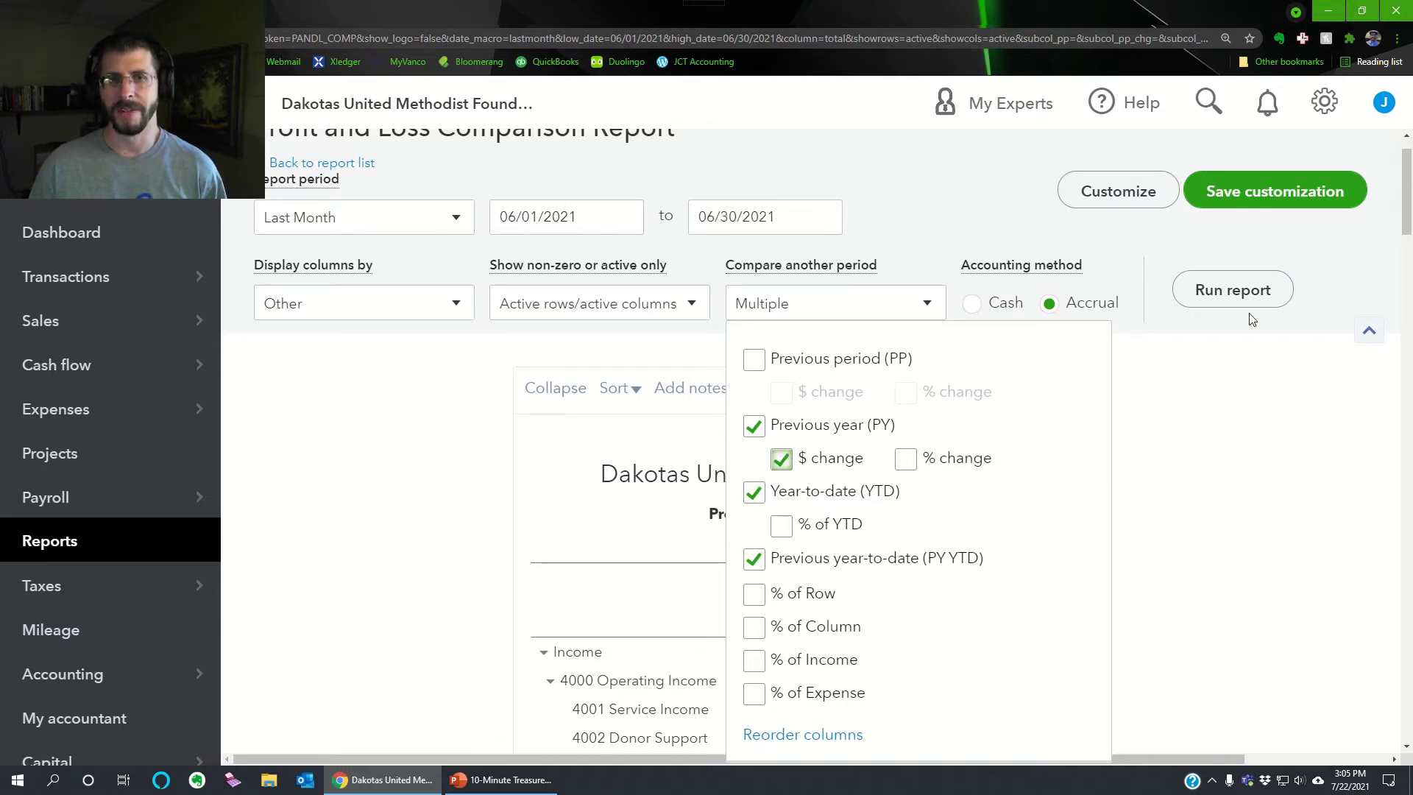
# Run the report with the year-to-date and dollar-change columns
pyautogui.click(1233, 290)
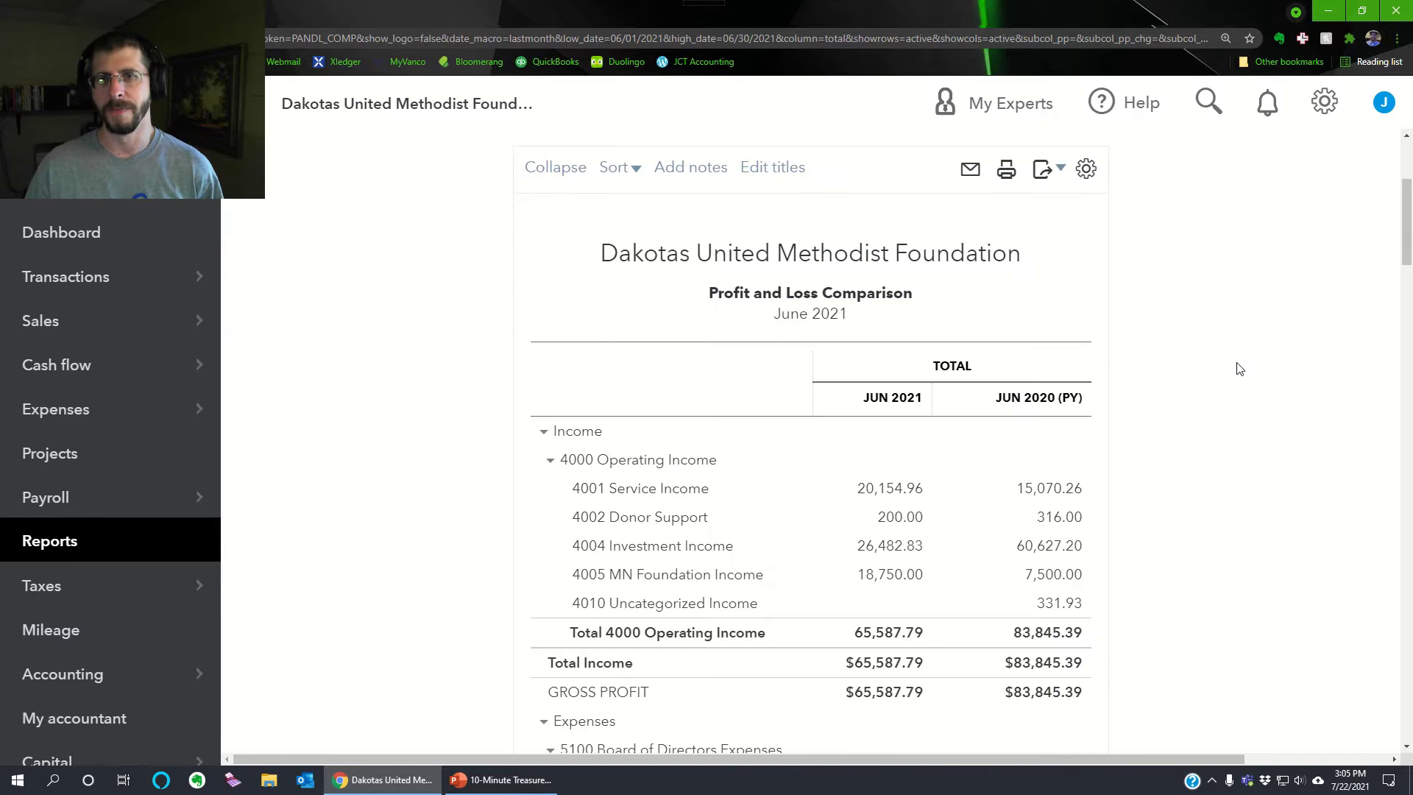
pyautogui.scroll(2, 1222, 360)
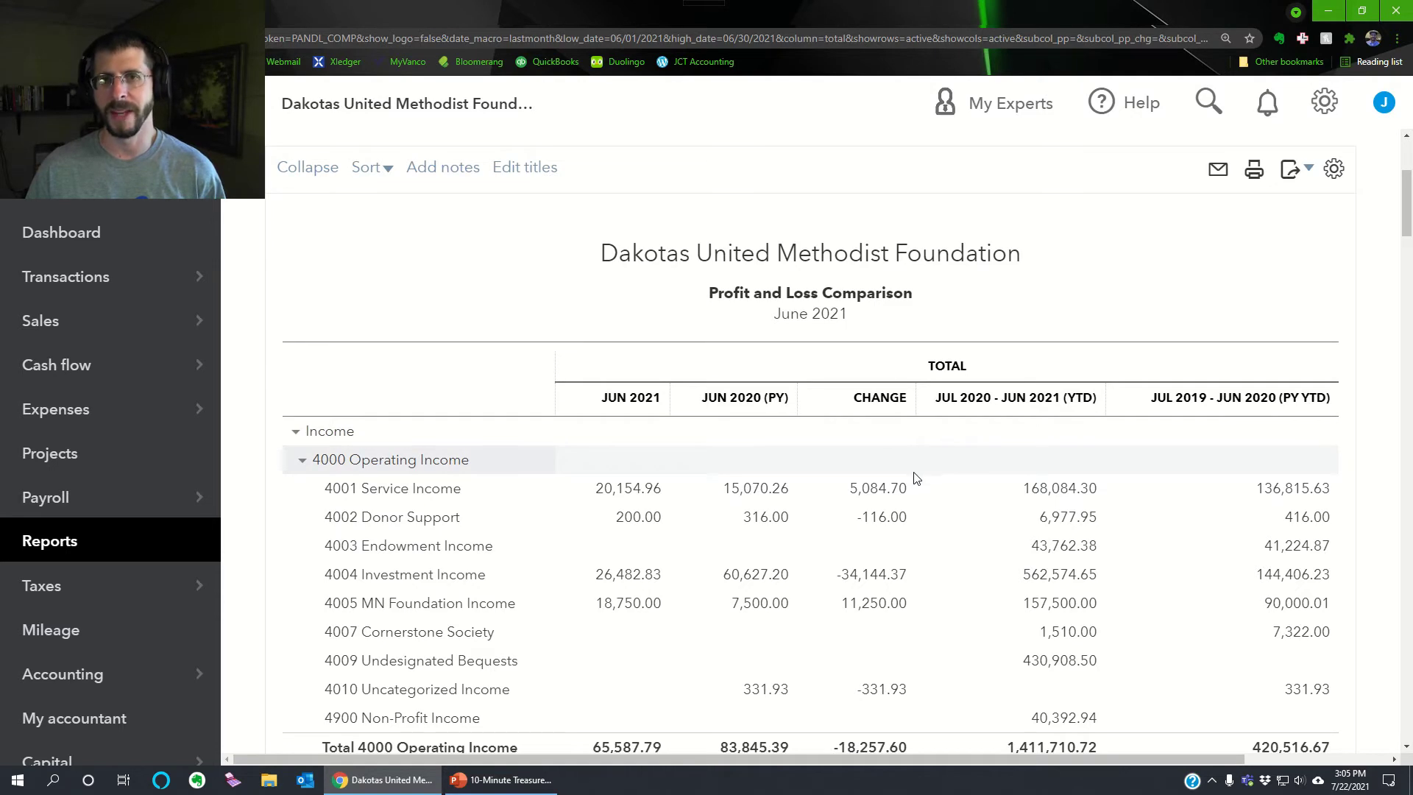
pyautogui.scroll(-2, 905, 515)
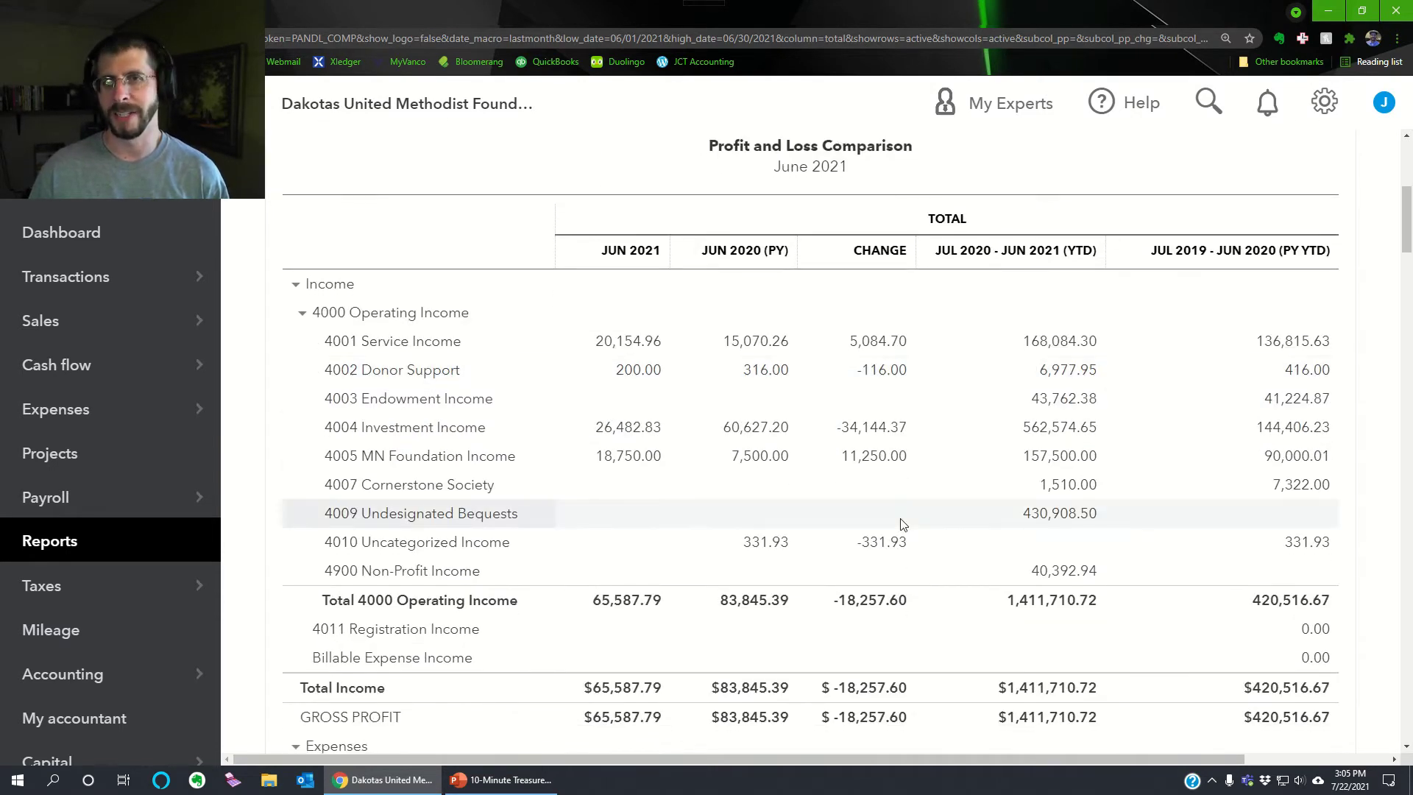
pyautogui.scroll(4, 903, 524)
# Uncheck PY $ change and rerun the report without it
pyautogui.click(926, 229)
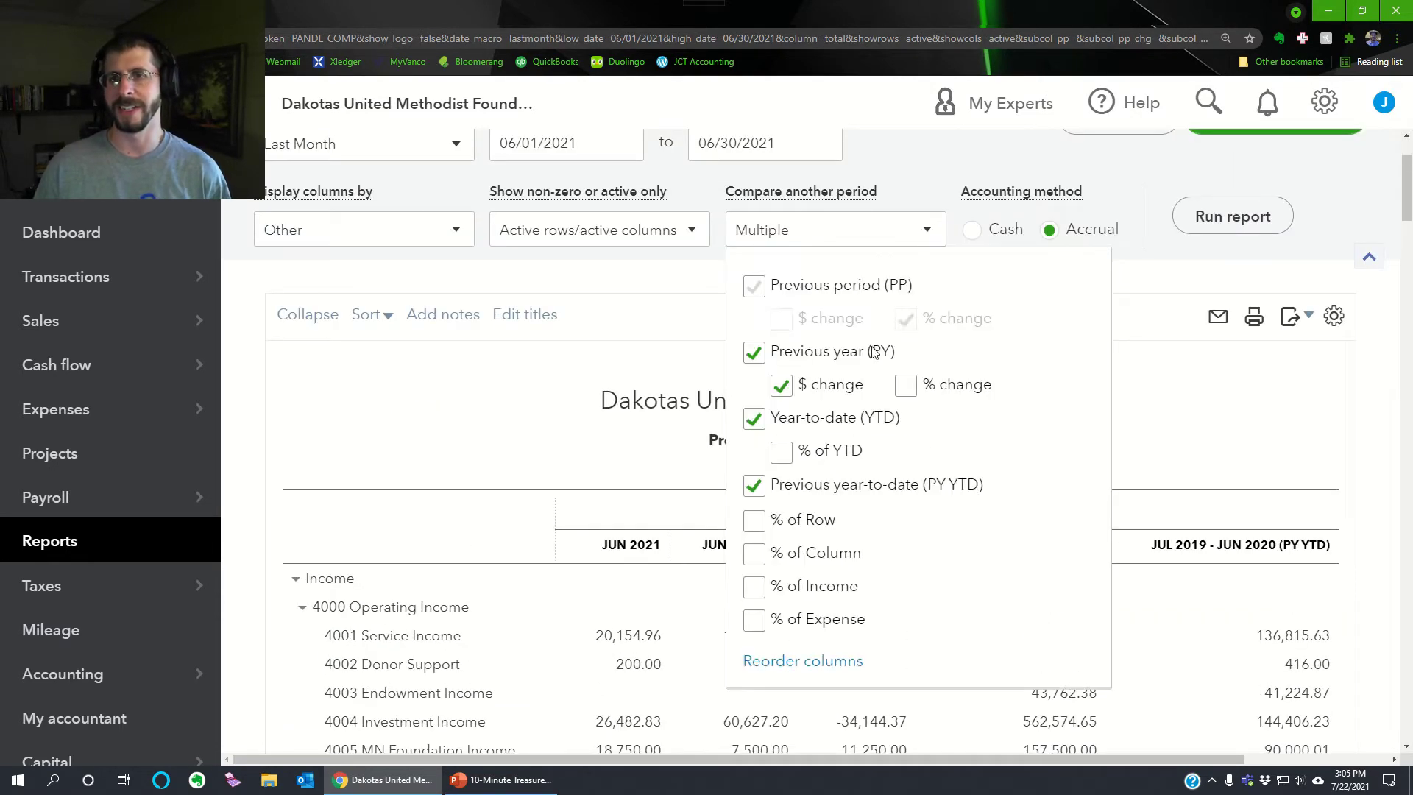
pyautogui.click(783, 386)
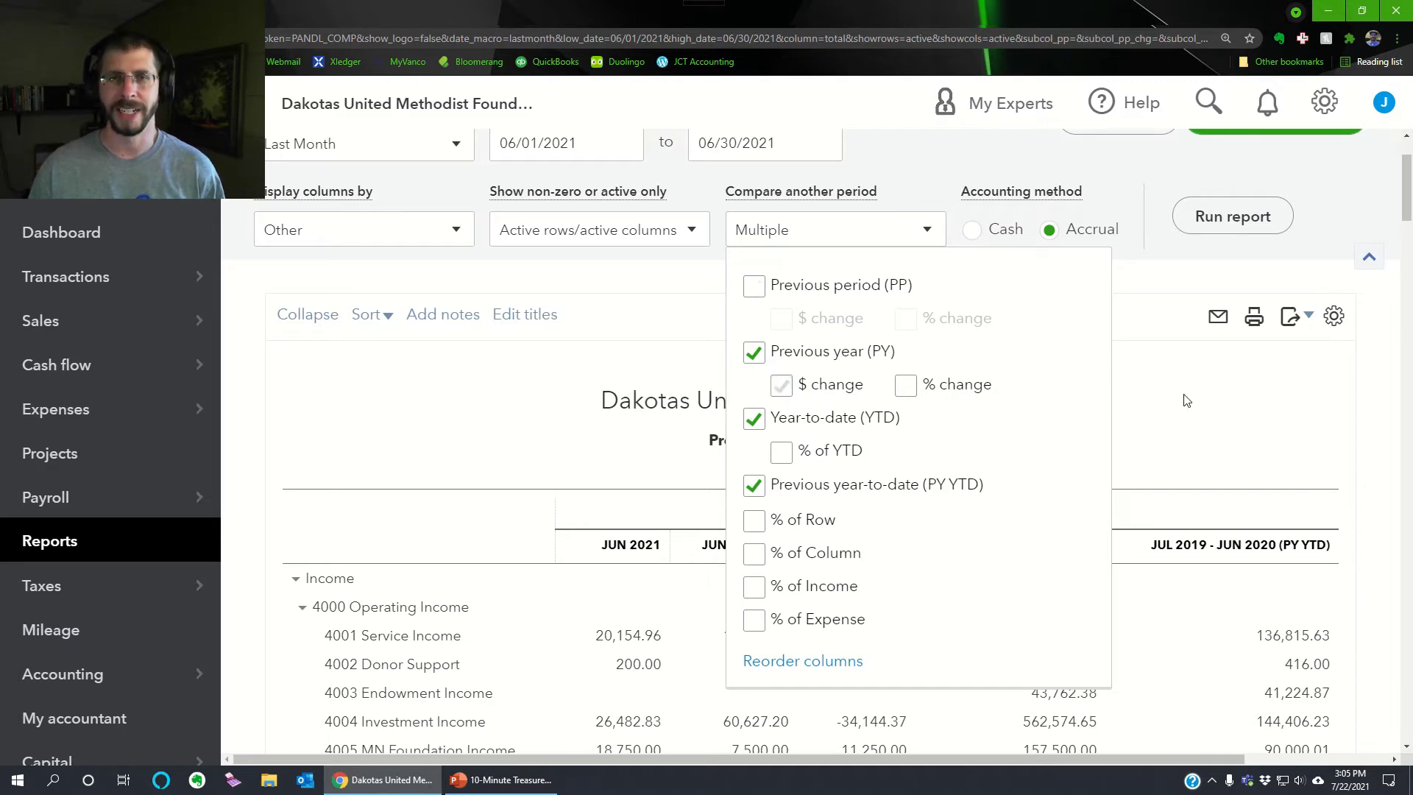
pyautogui.click(1251, 402)
pyautogui.scroll(3, 1242, 346)
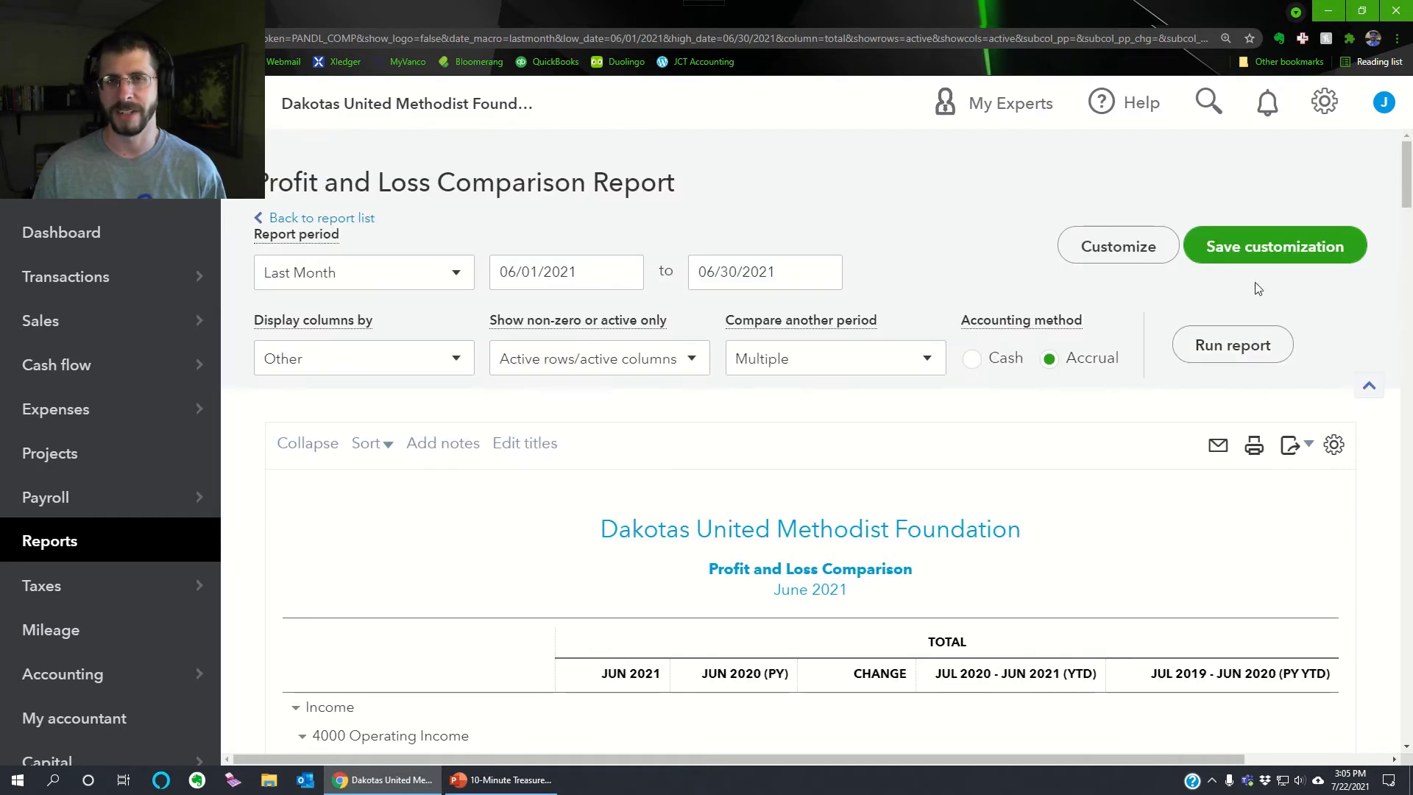
pyautogui.click(1247, 345)
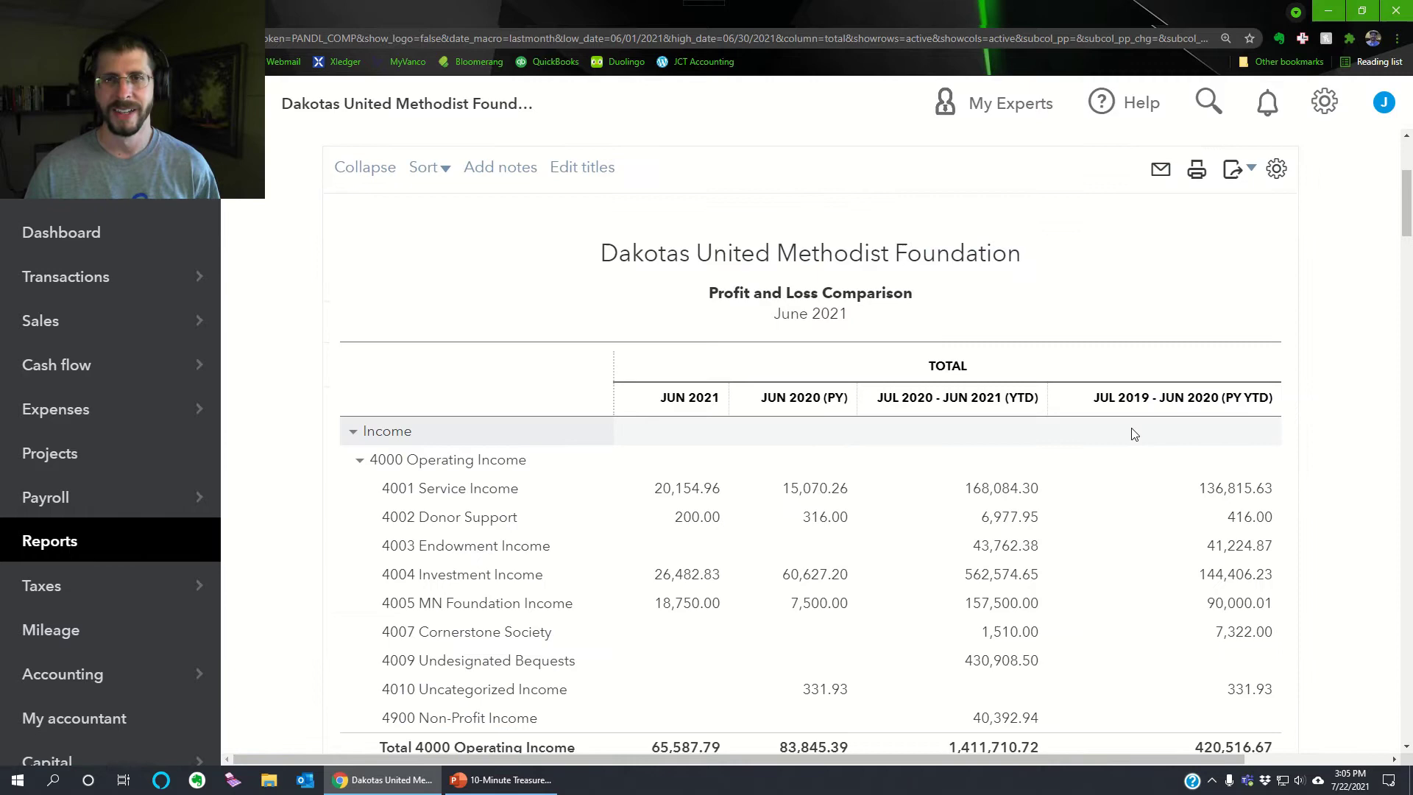
pyautogui.scroll(-4, 1081, 405)
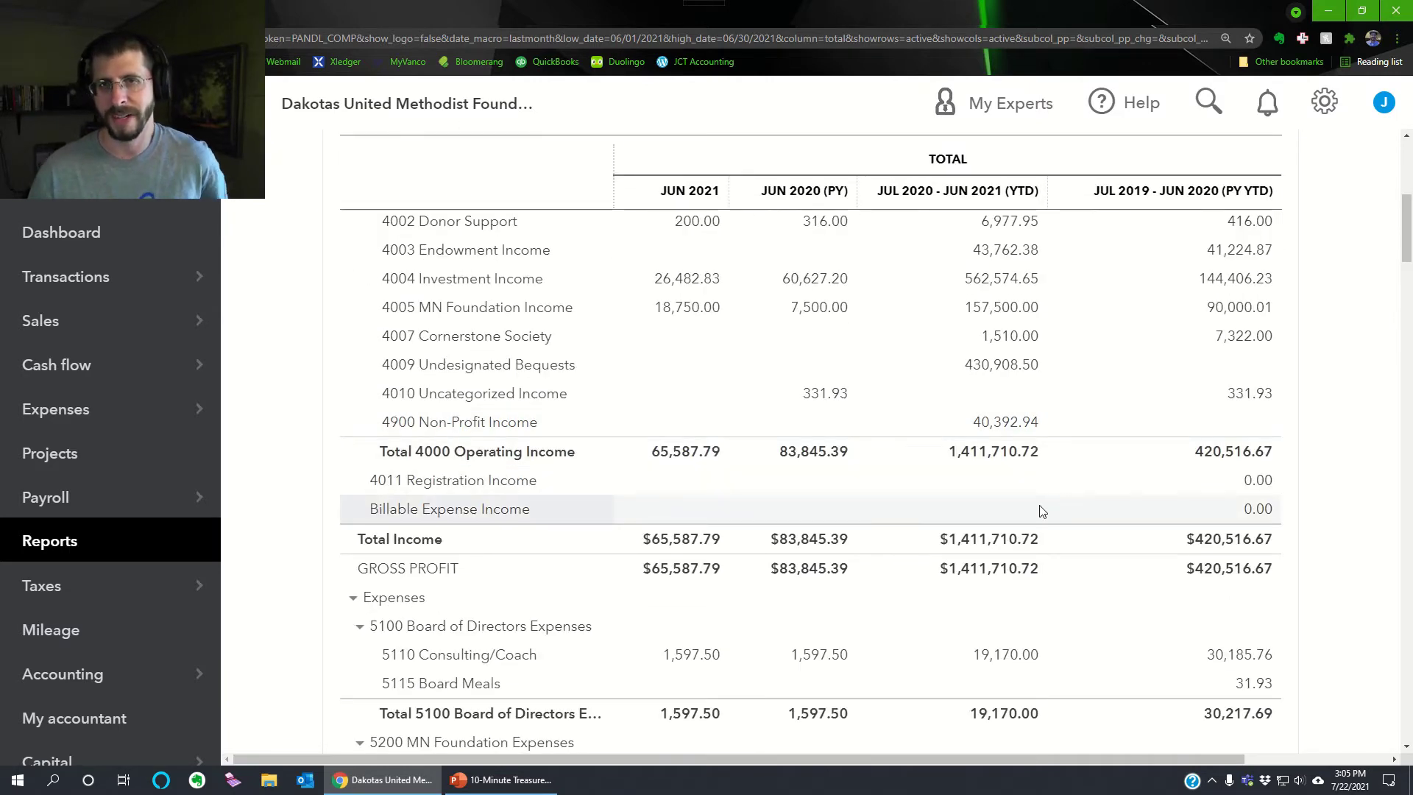
pyautogui.scroll(6, 1042, 511)
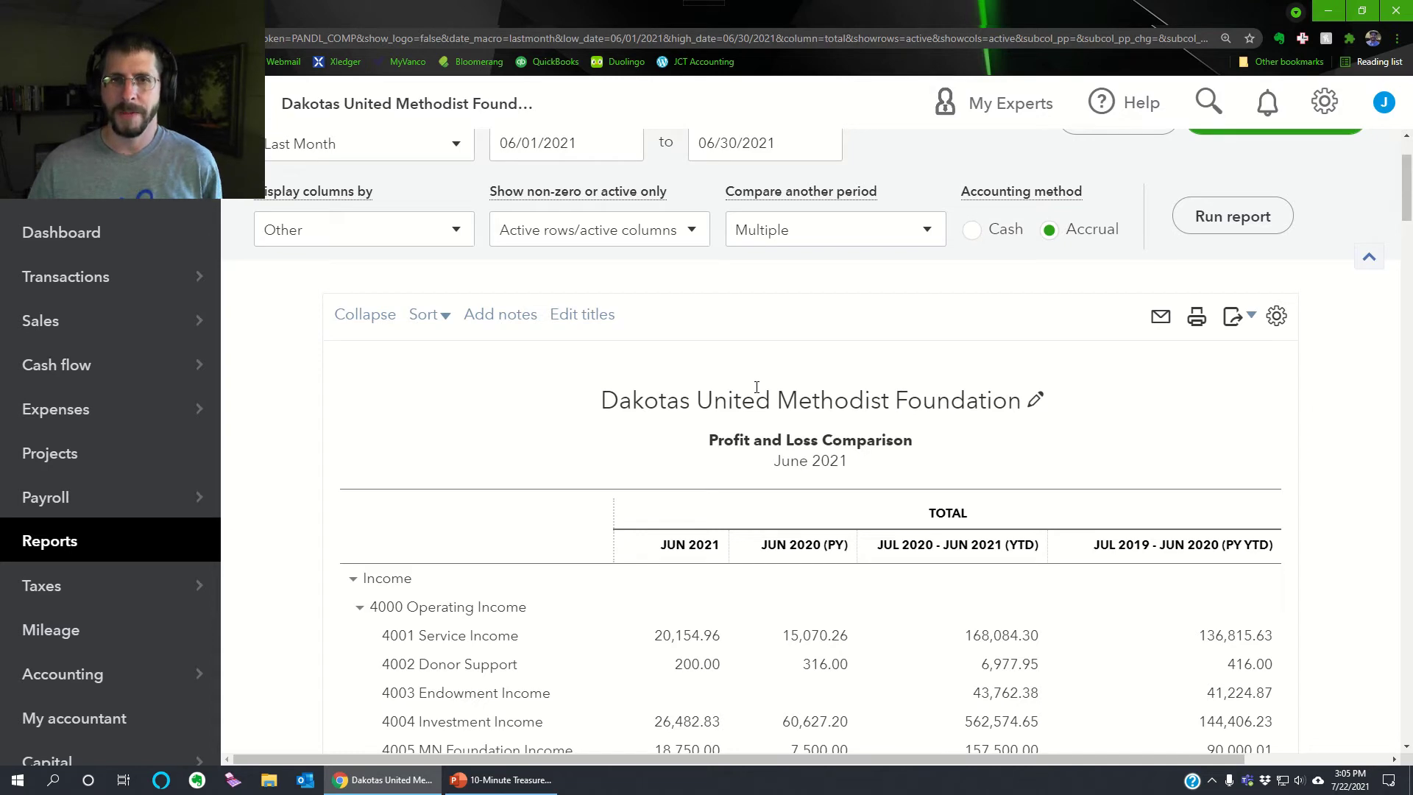
# Review the June 2021, June 2020 and year-to-date columns down through Other Income
pyautogui.click(467, 230)
pyautogui.click(469, 234)
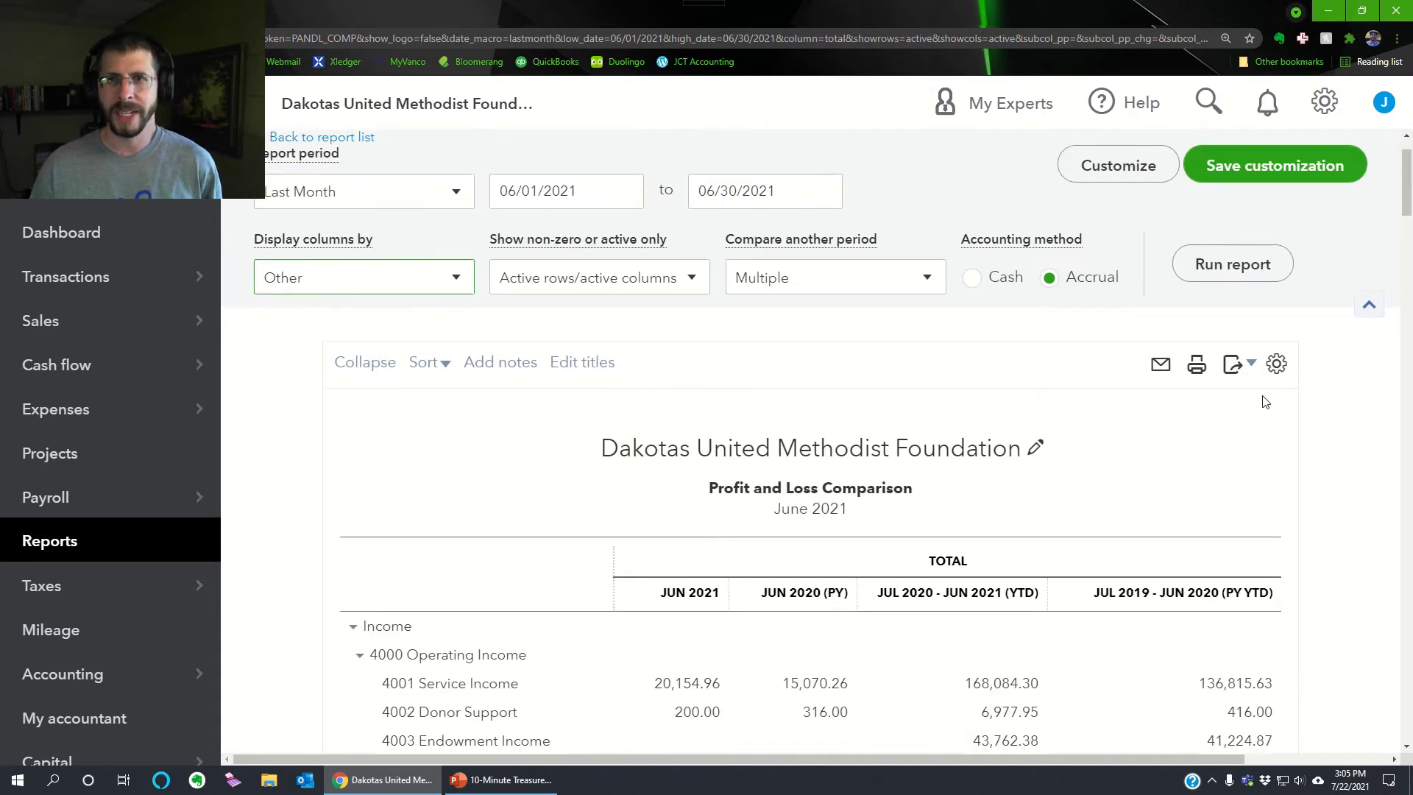
pyautogui.scroll(-5, 1261, 425)
pyautogui.scroll(-10, 1264, 427)
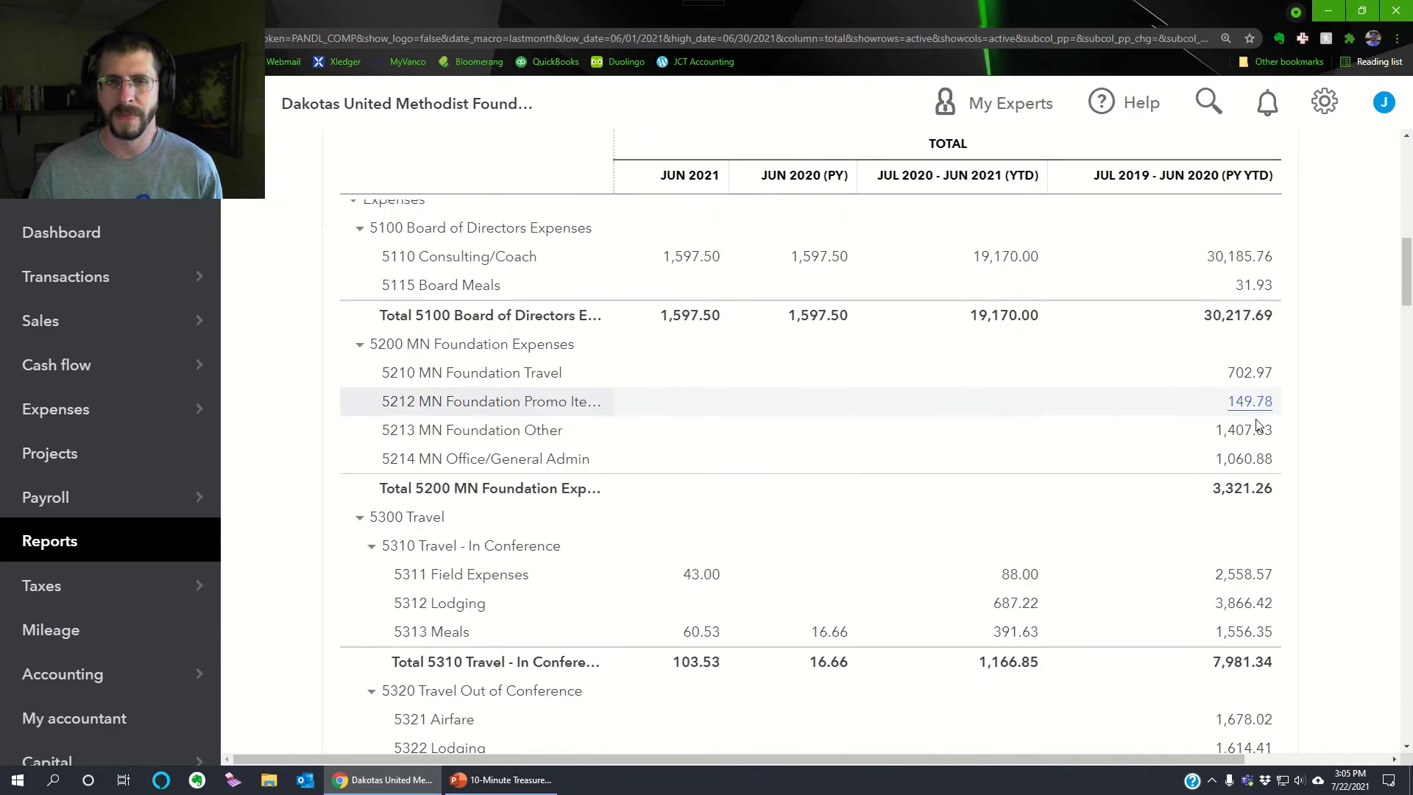
pyautogui.scroll(-10, 1256, 425)
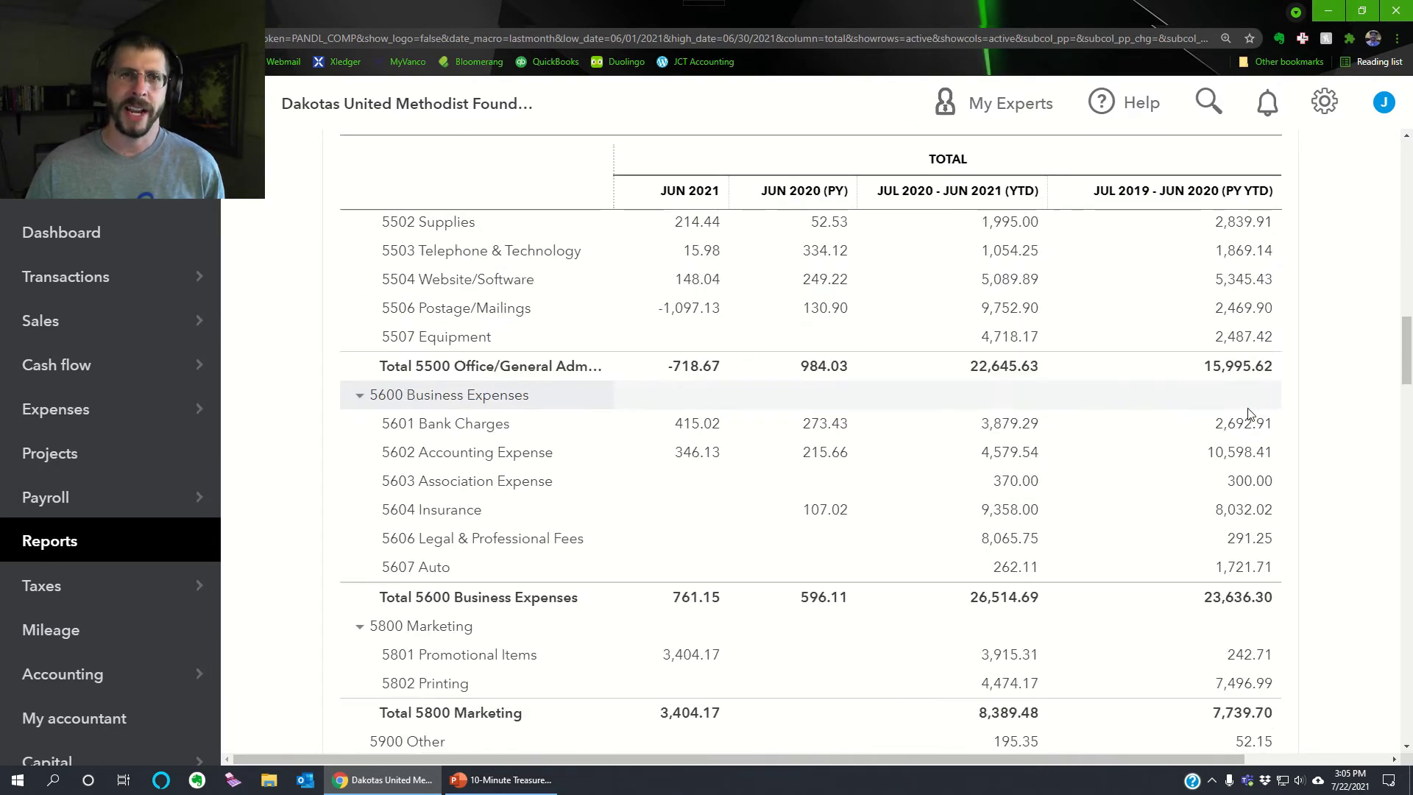
pyautogui.scroll(-1, 1248, 415)
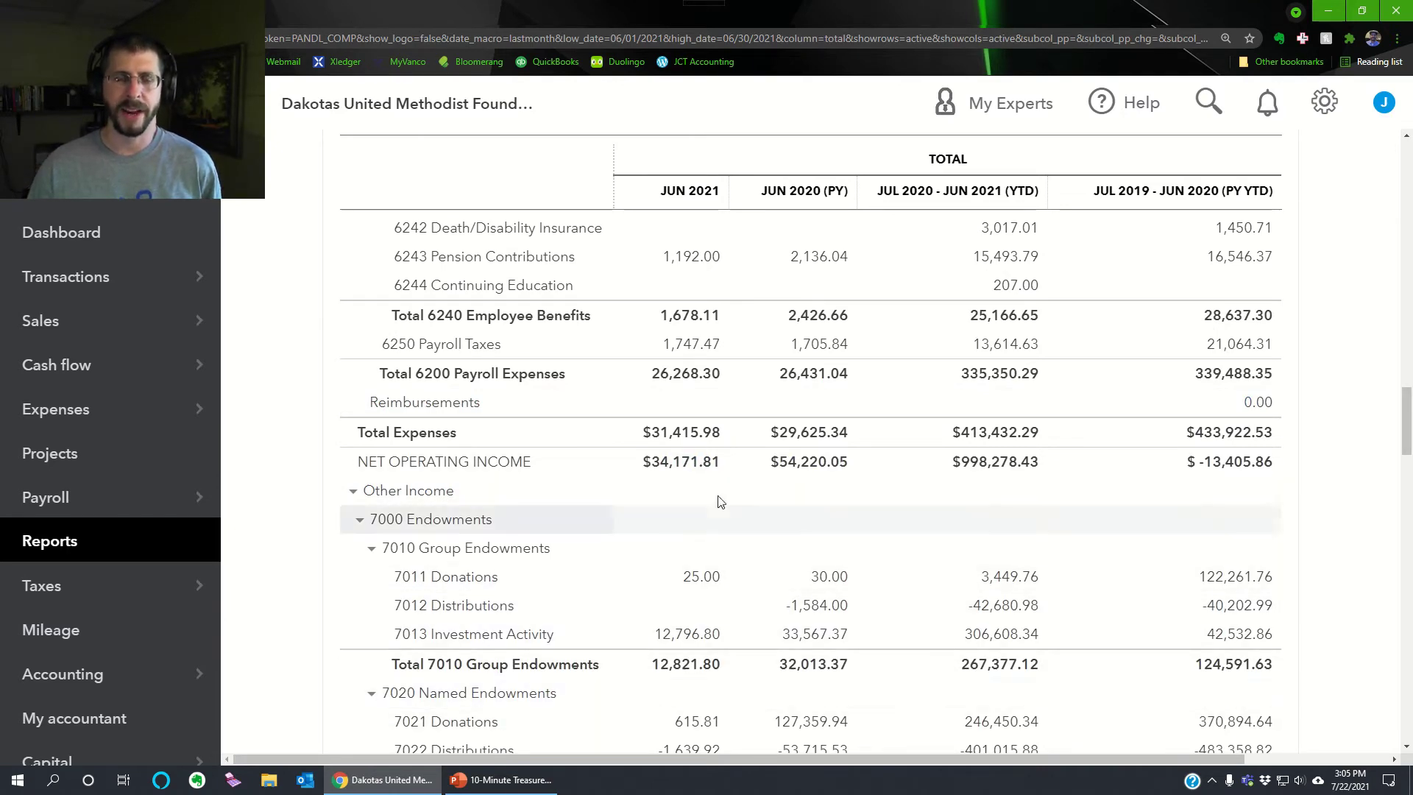
pyautogui.scroll(-12, 585, 537)
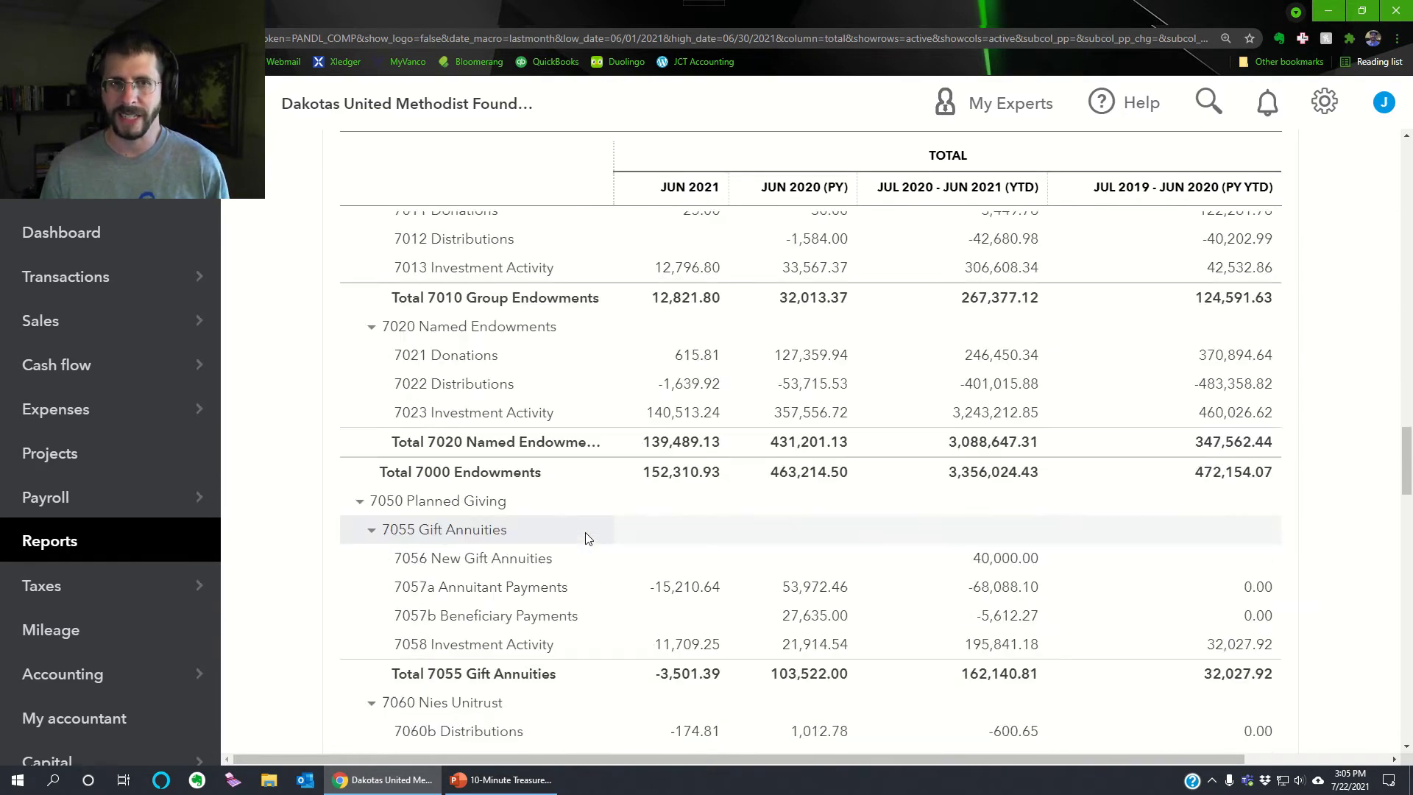
pyautogui.scroll(15, 587, 538)
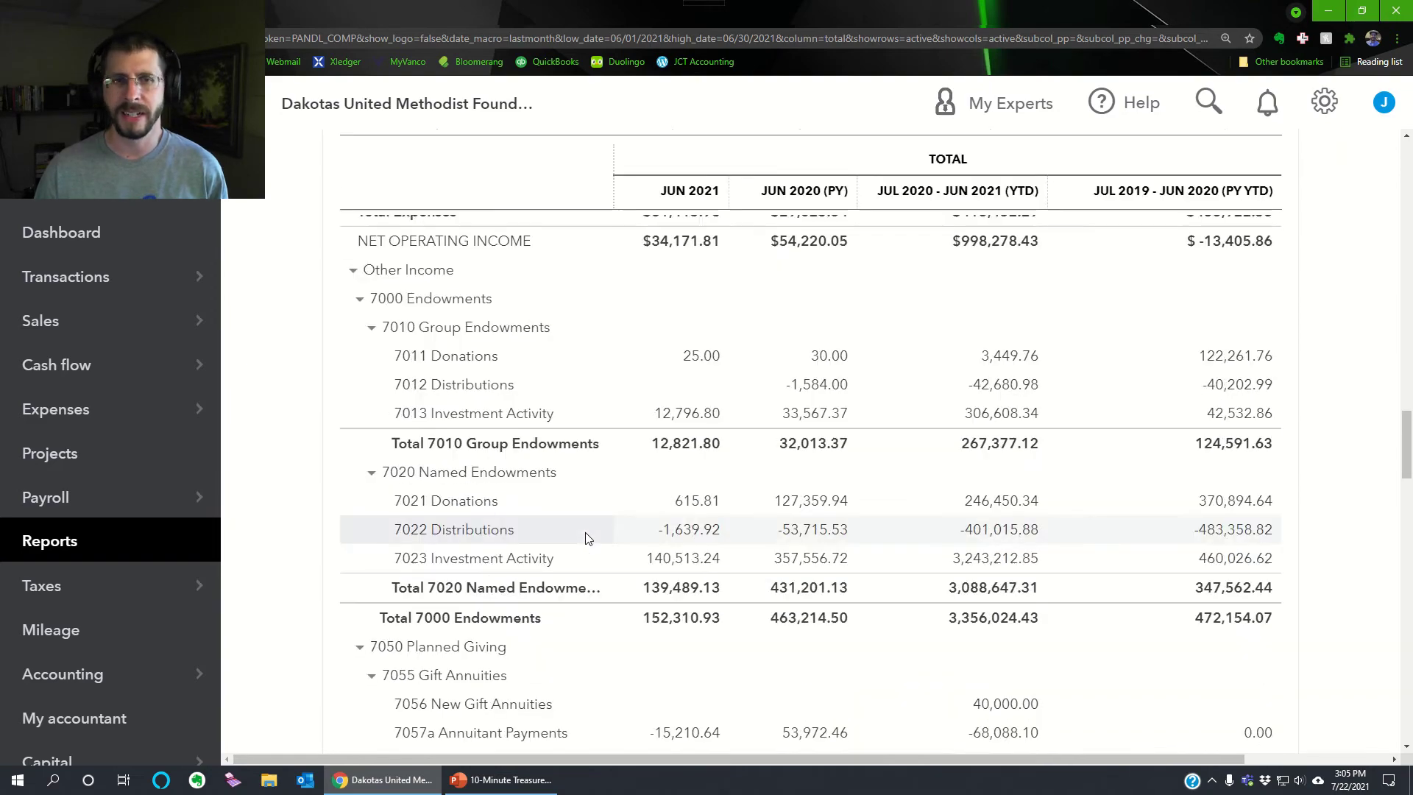
pyautogui.scroll(18, 586, 534)
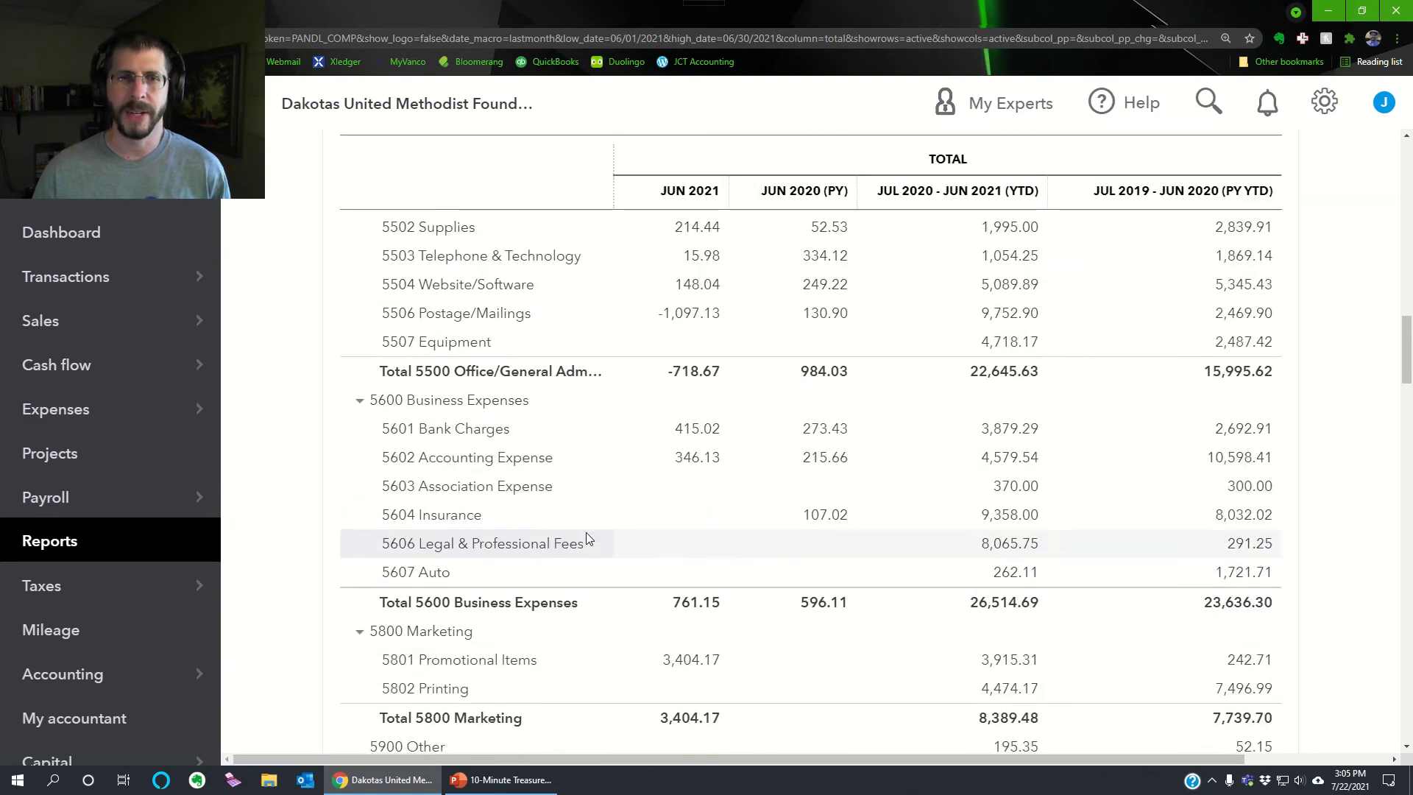
pyautogui.scroll(8, 585, 537)
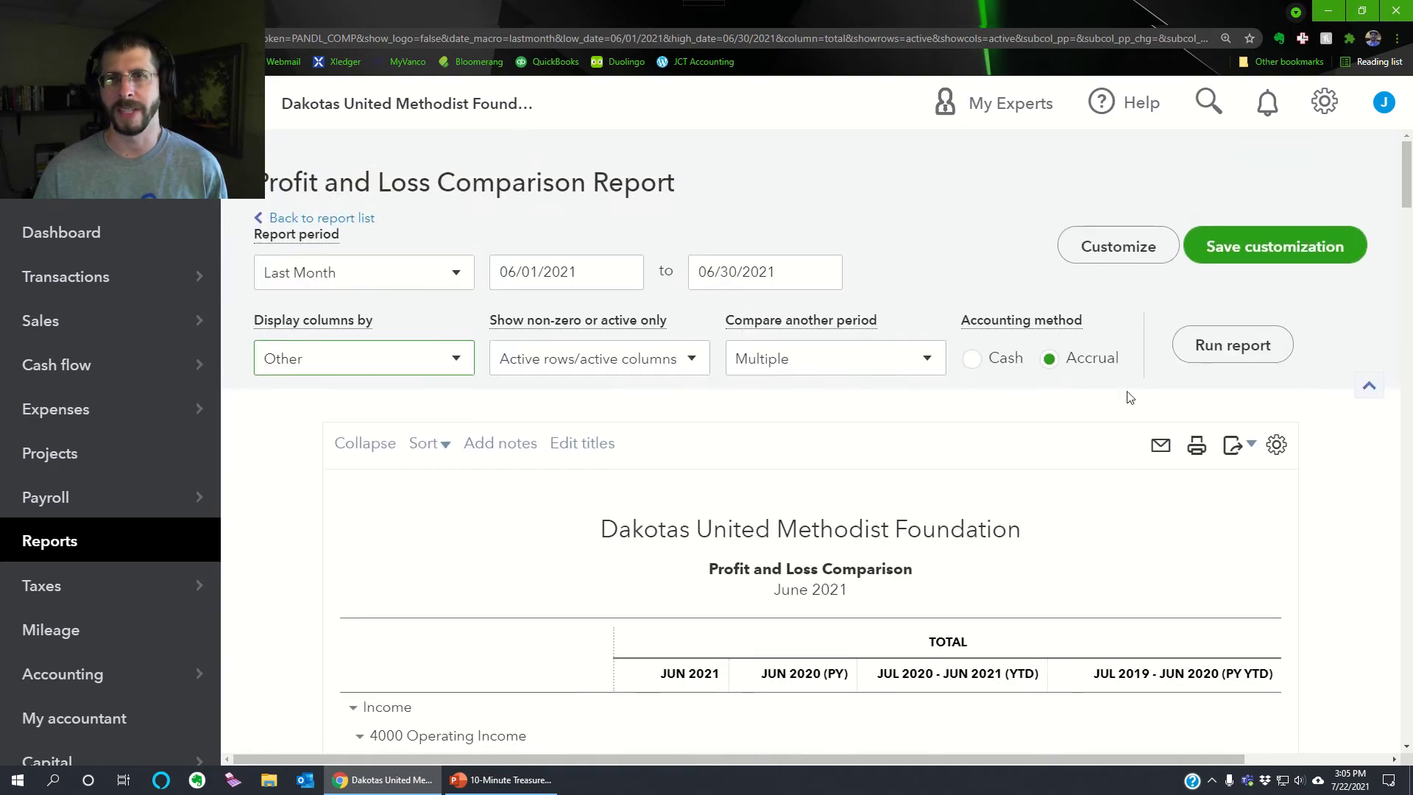
# Open the Customize report panel and briefly check the Header/footer settings
pyautogui.click(1139, 263)
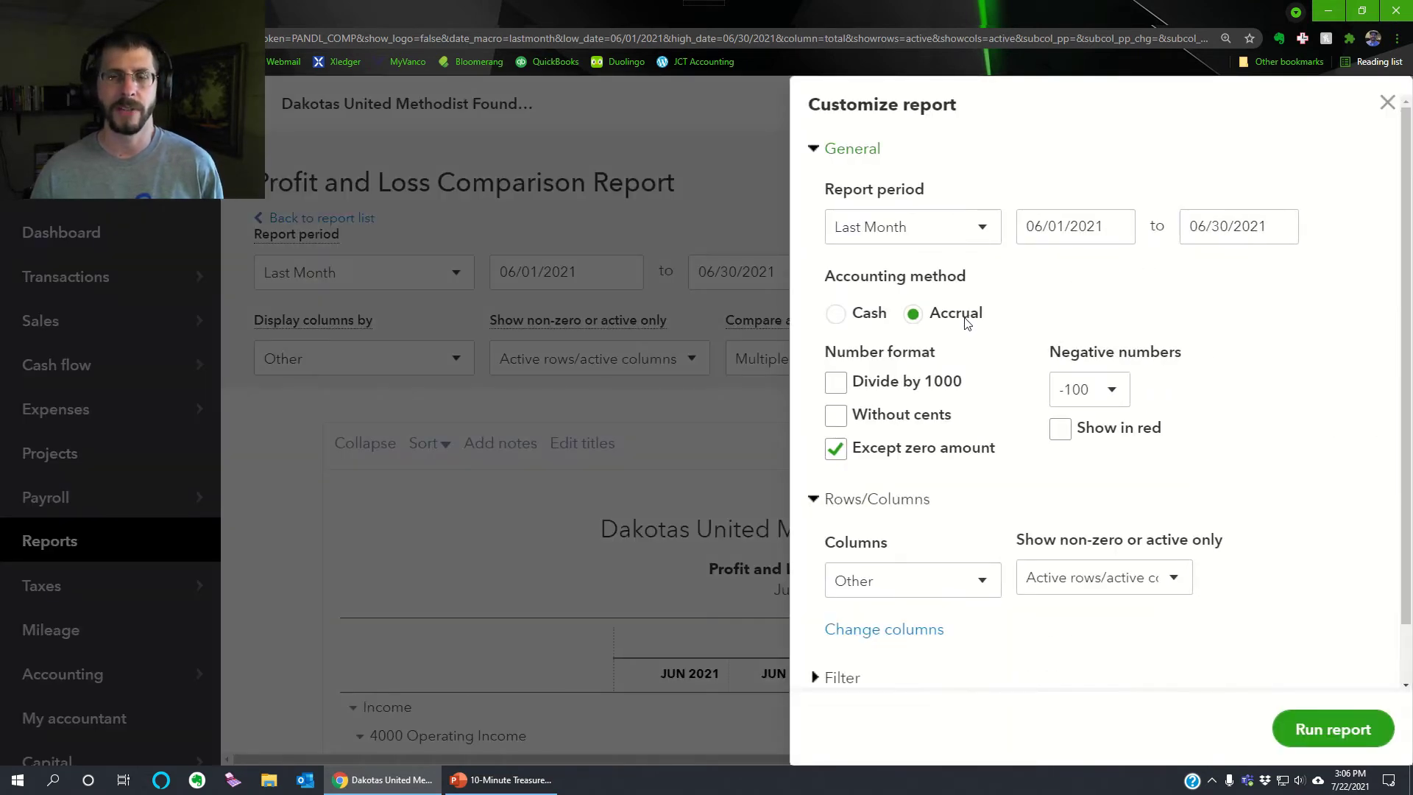
pyautogui.scroll(-1, 953, 394)
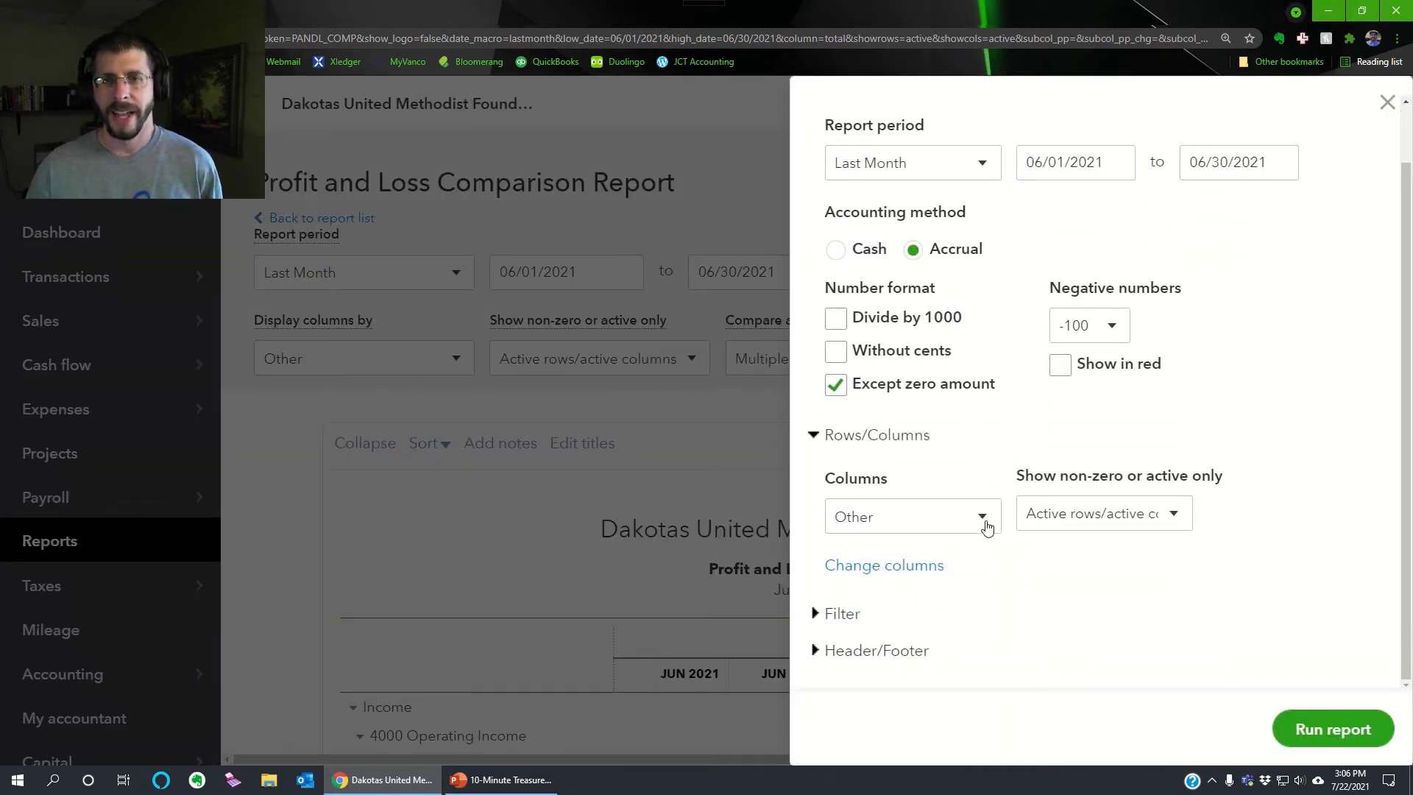
pyautogui.click(817, 648)
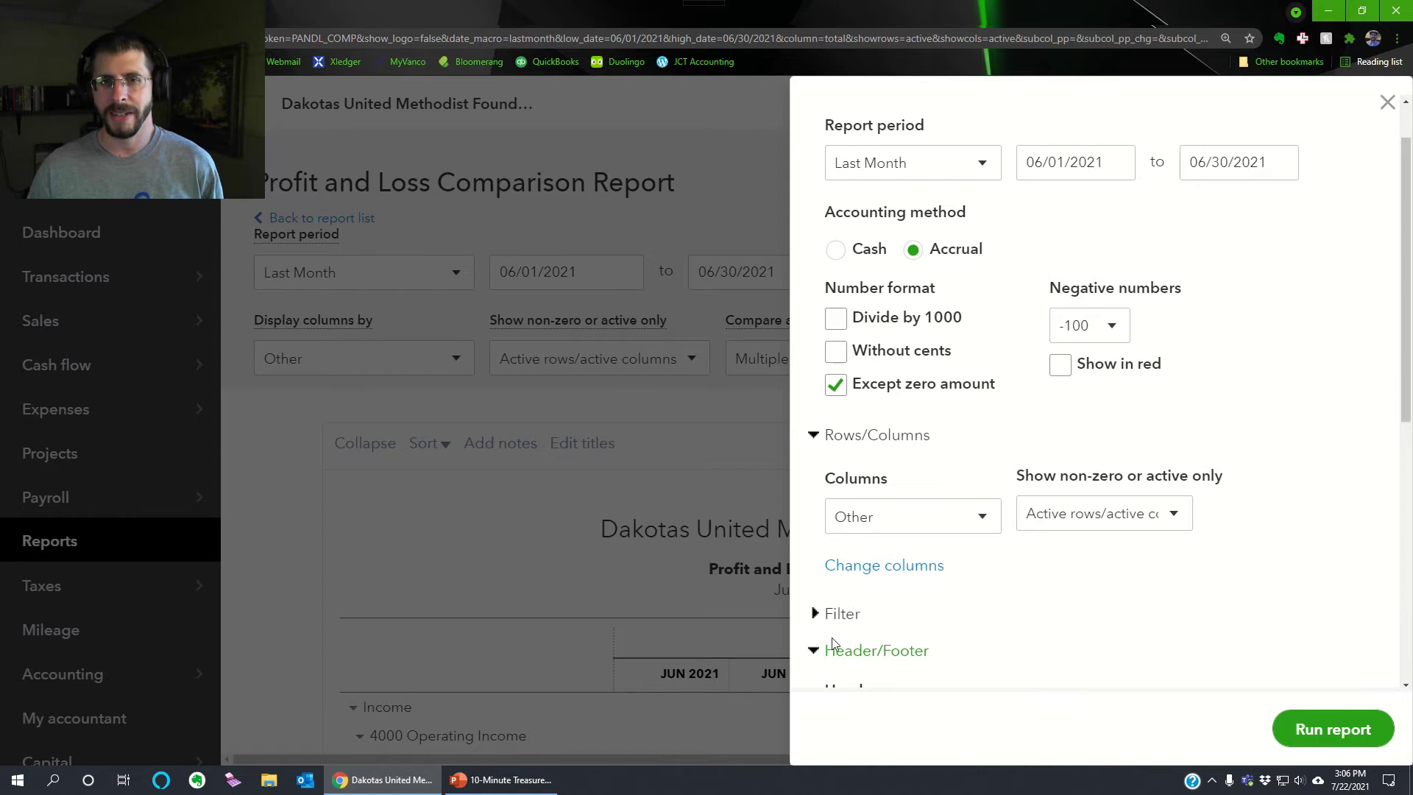
pyautogui.scroll(-3, 834, 640)
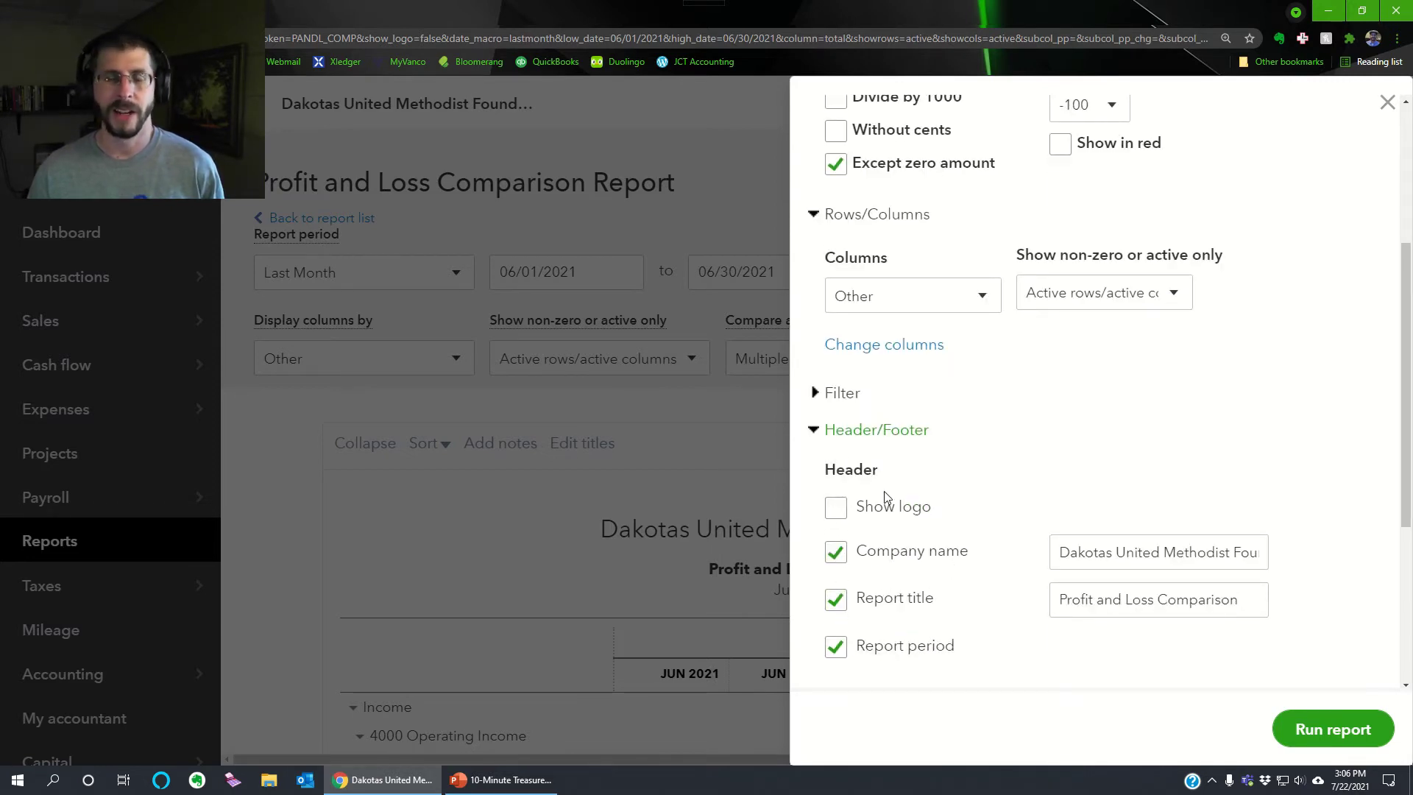
pyautogui.click(813, 432)
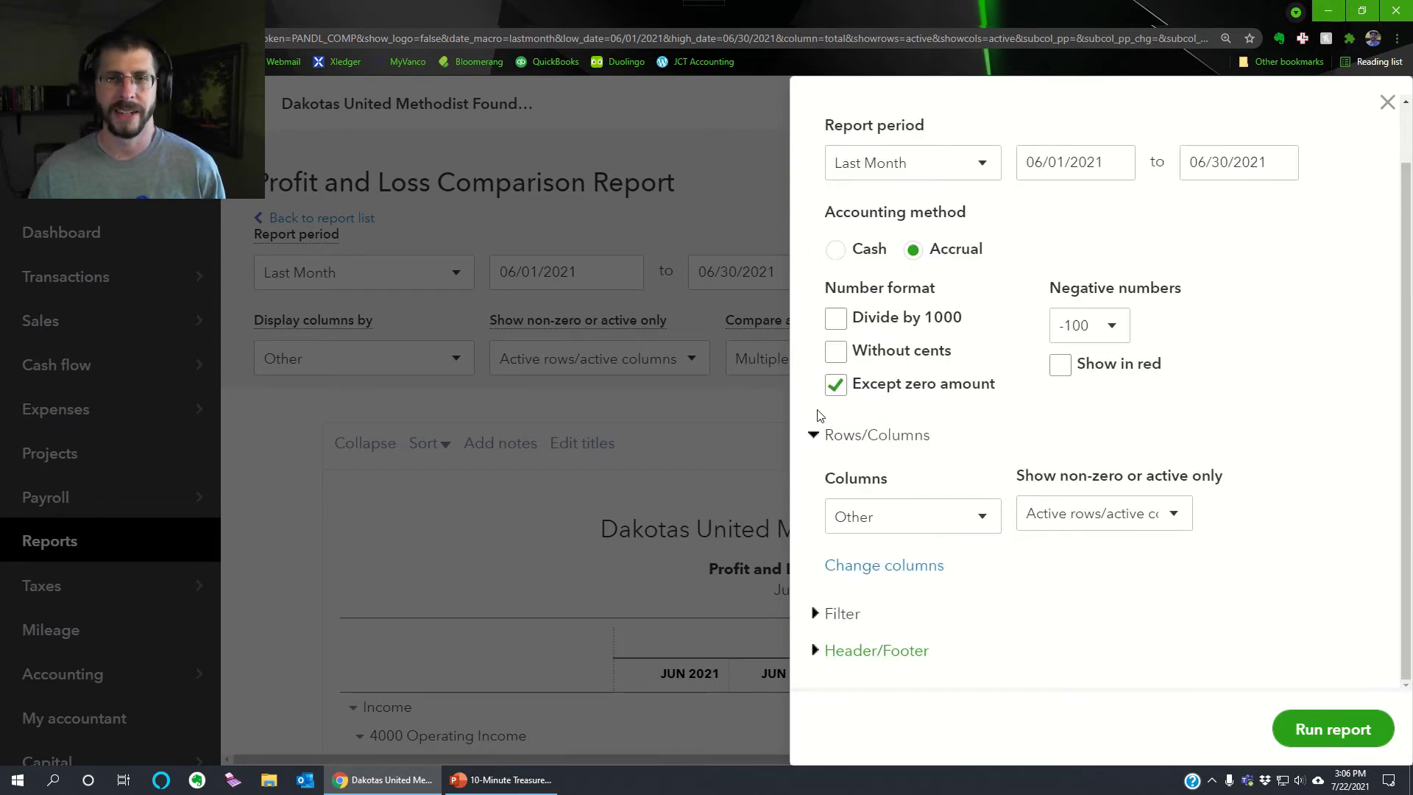
# Expand the Filter section to show Distribution Account, Client, Vendor, Employee, Class and Product/Service
pyautogui.click(819, 612)
pyautogui.scroll(-3, 902, 586)
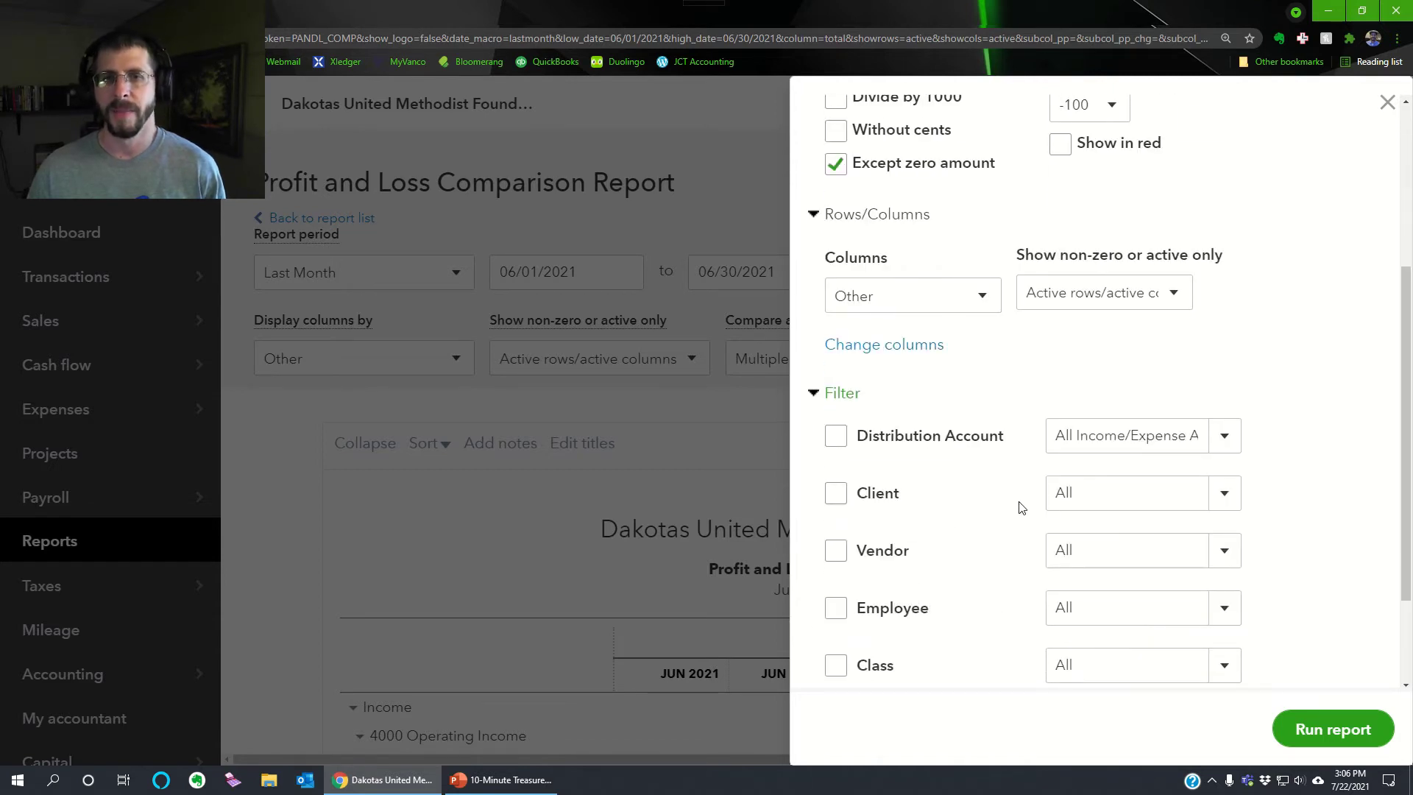
pyautogui.scroll(-2, 943, 475)
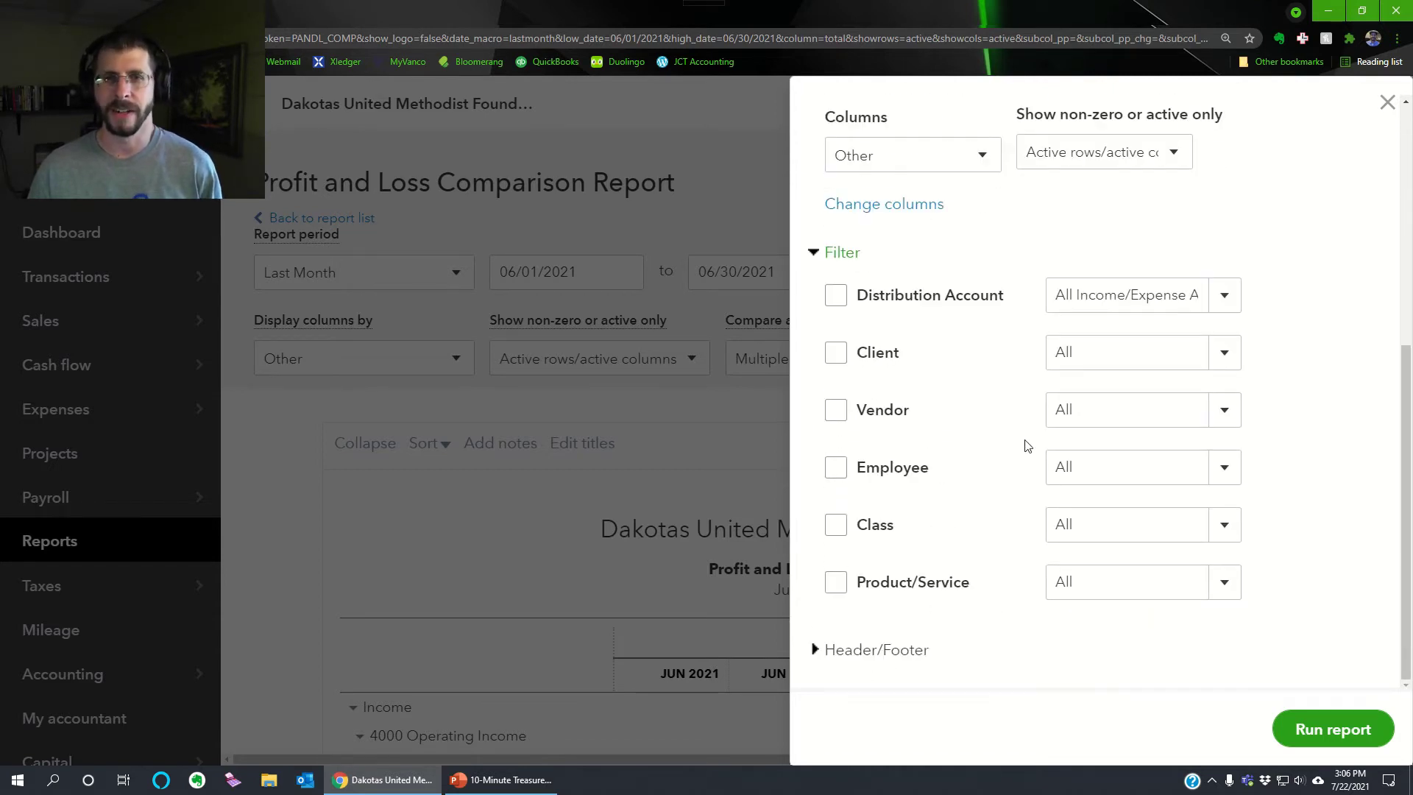
# Tick the income accounts 4000–4010 and 4900 Non-Profit Income in the Distribution Account list
pyautogui.click(1234, 296)
pyautogui.scroll(-5, 1052, 415)
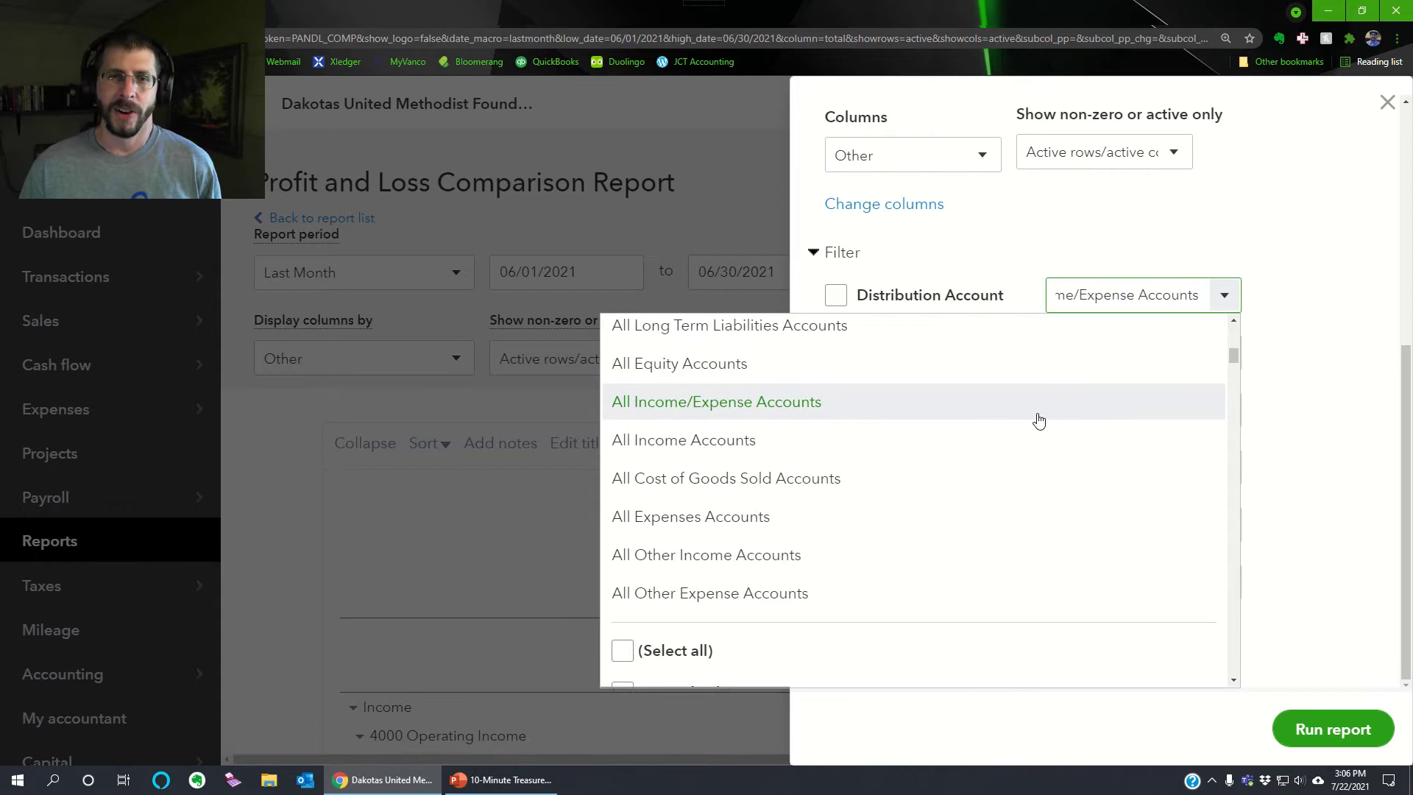
pyautogui.scroll(-10, 844, 495)
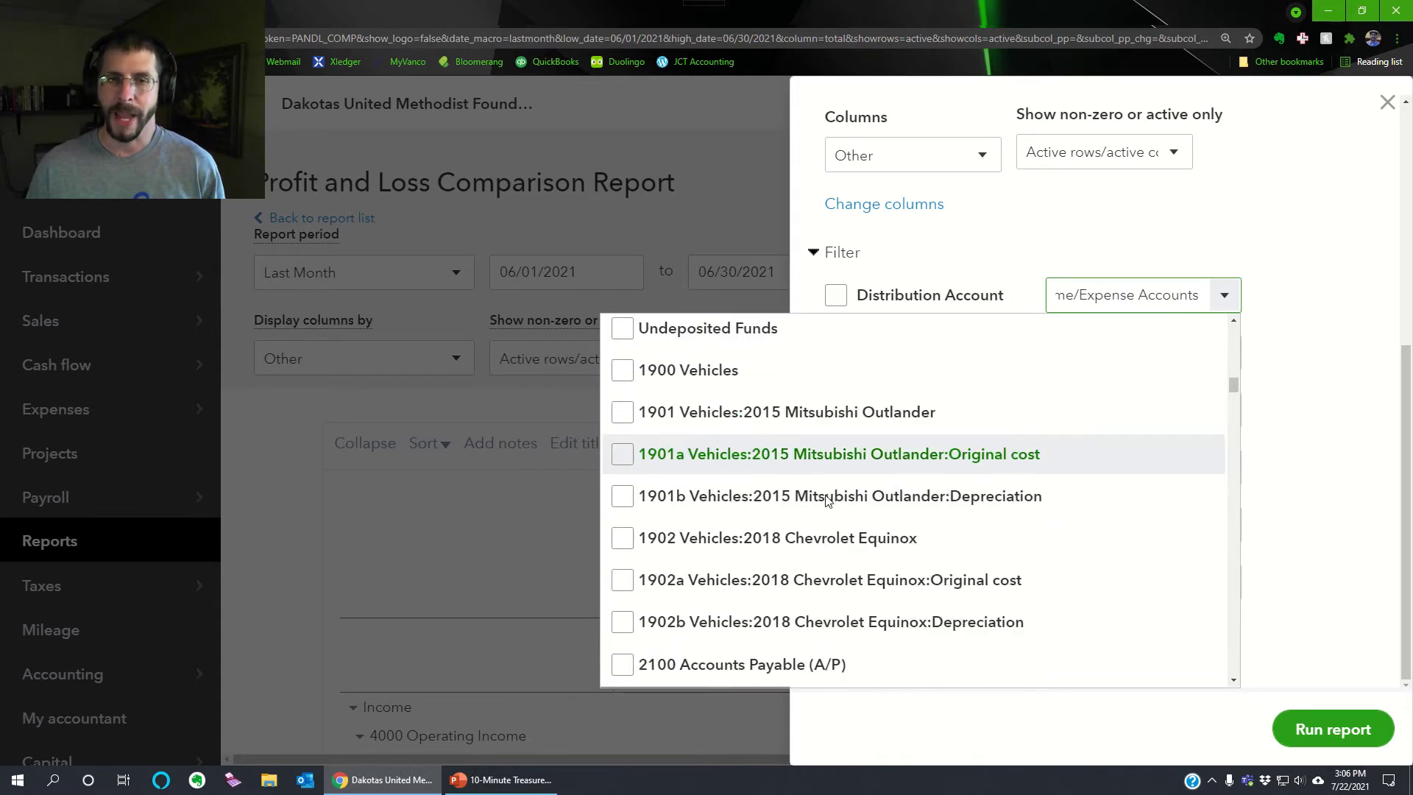
pyautogui.scroll(-15, 828, 500)
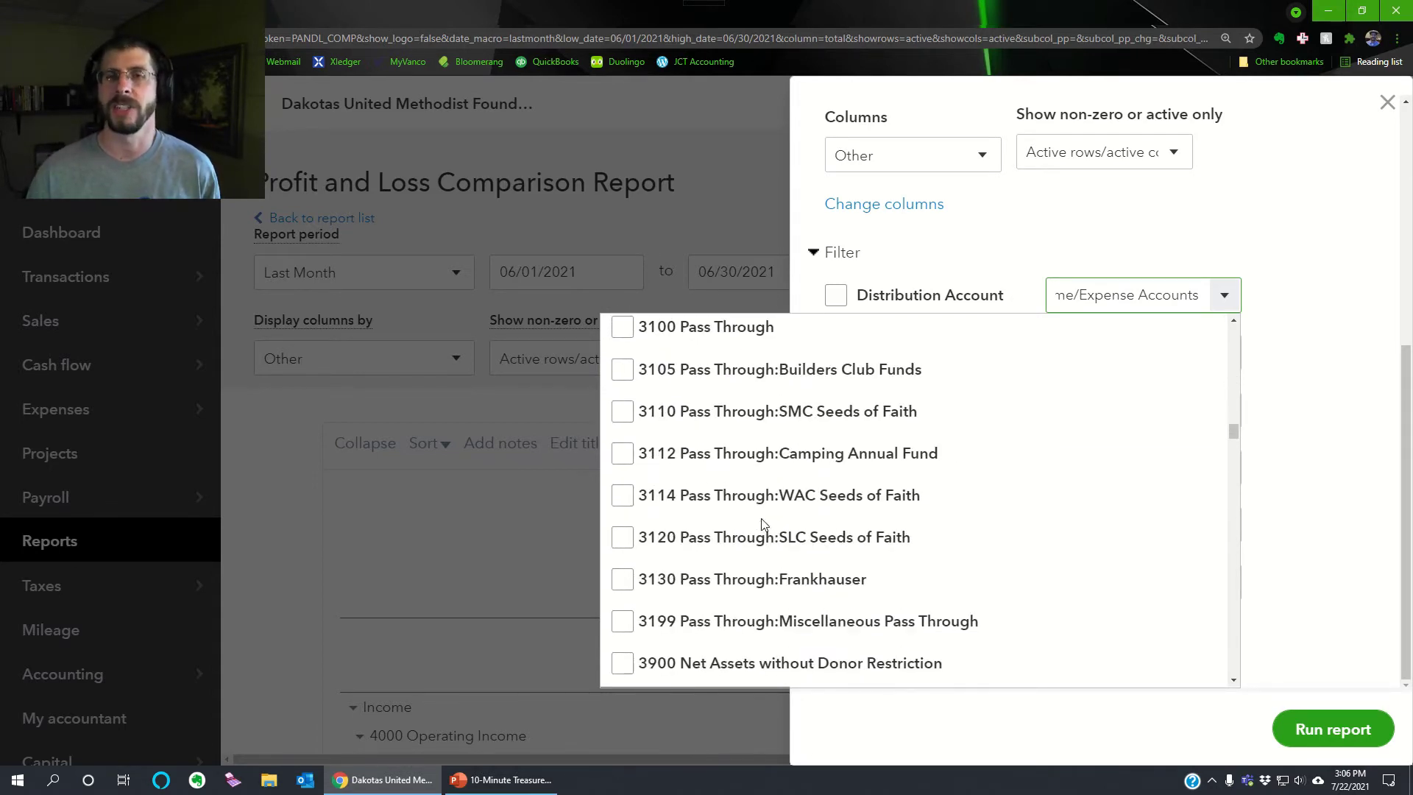
pyautogui.scroll(-4, 763, 524)
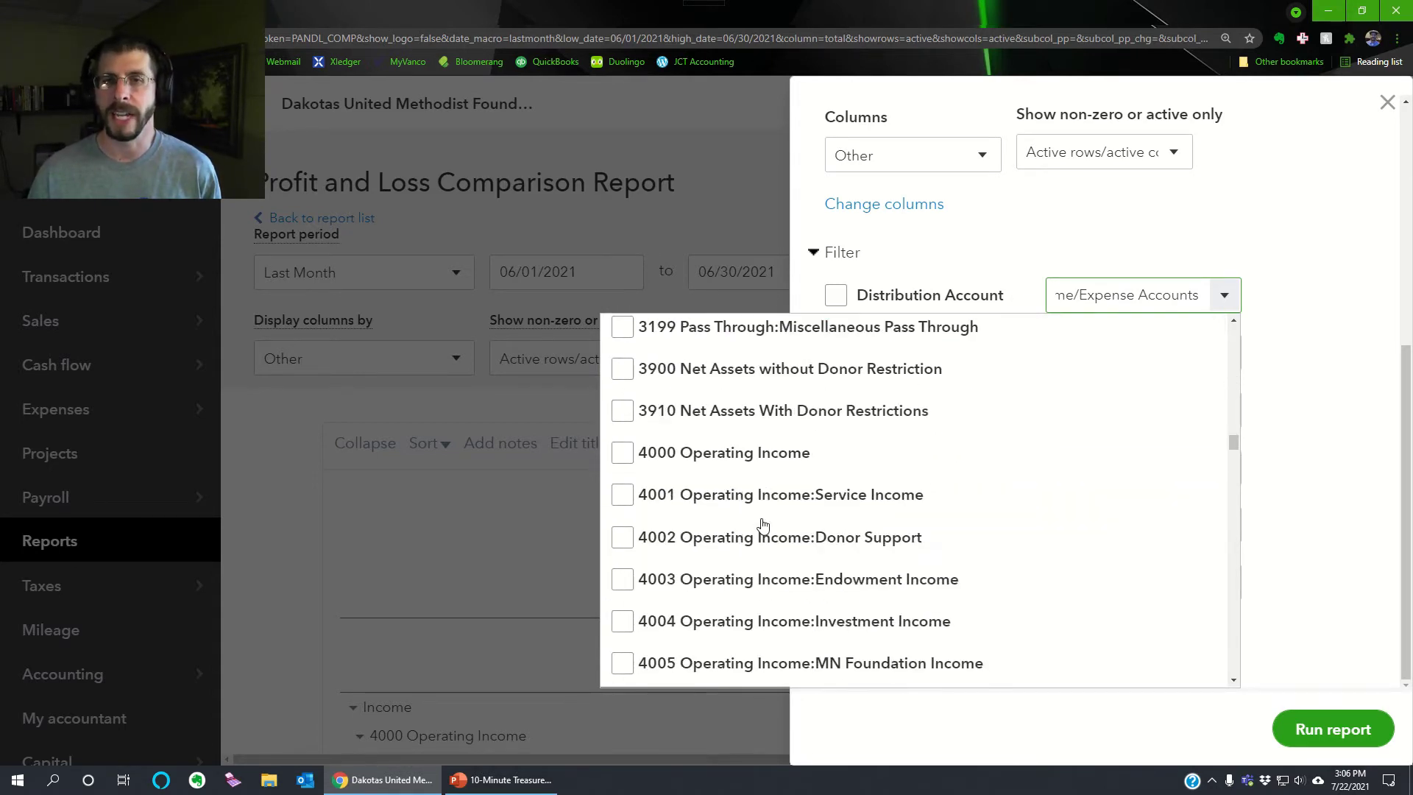
pyautogui.click(622, 453)
pyautogui.click(623, 494)
pyautogui.click(623, 537)
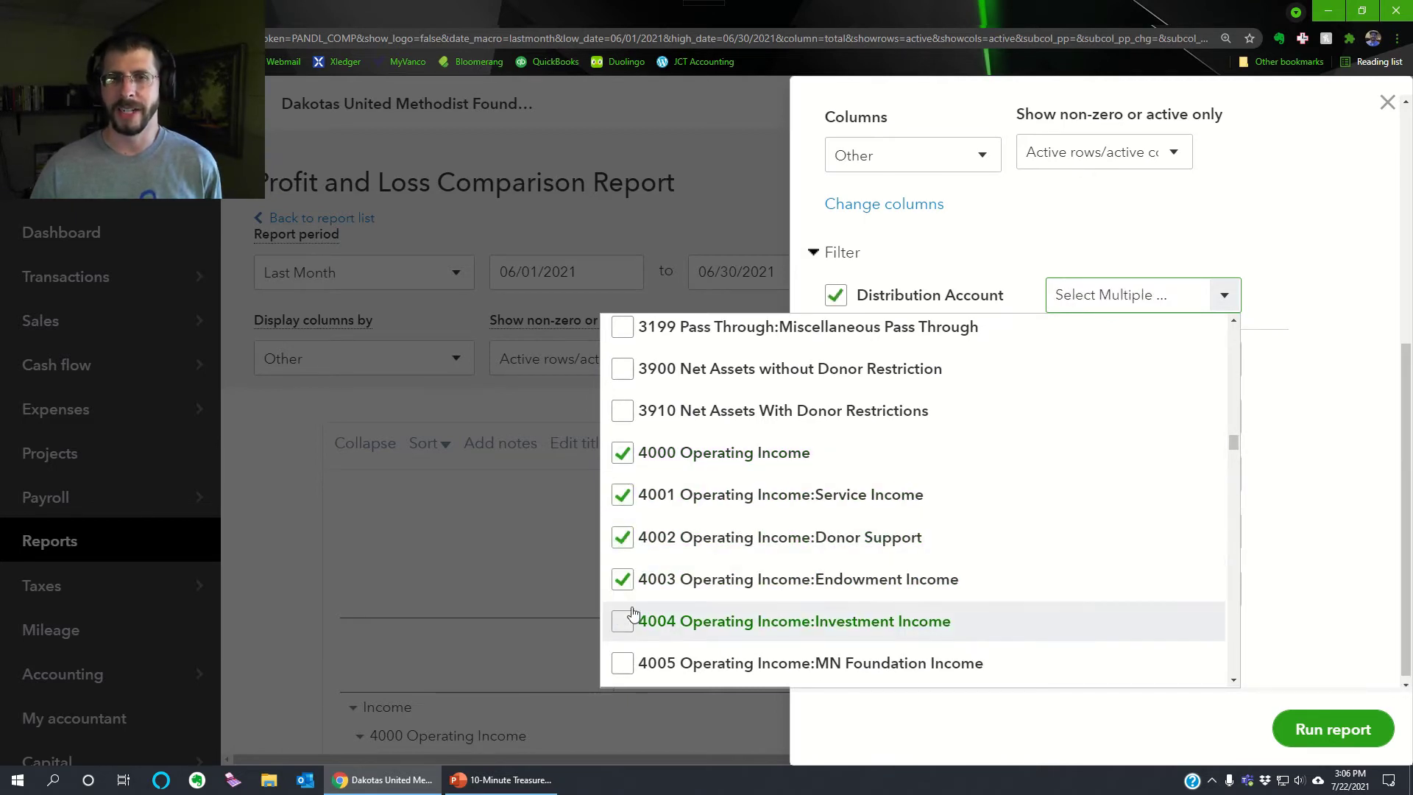
pyautogui.click(631, 618)
pyautogui.scroll(-4, 636, 650)
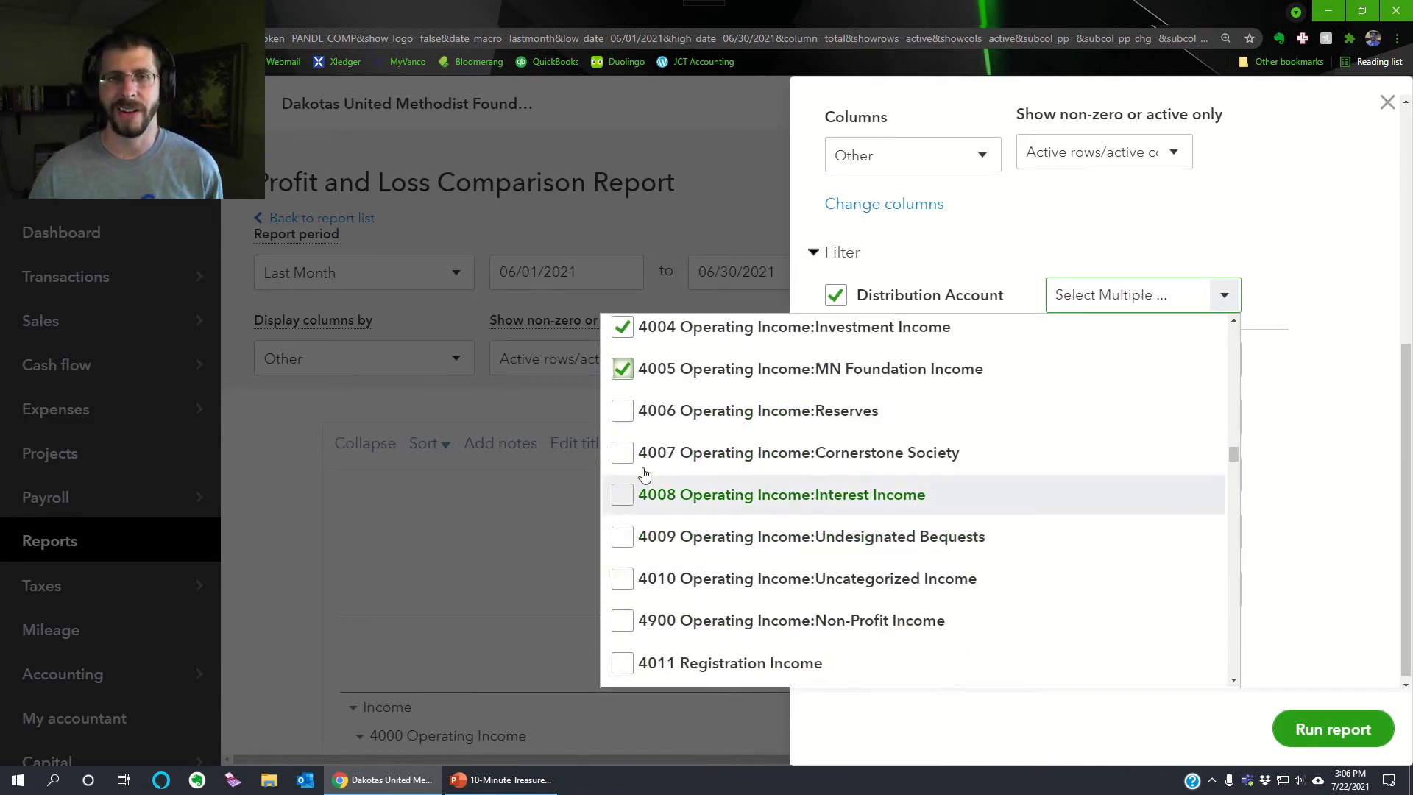
pyautogui.click(626, 412)
pyautogui.click(626, 453)
pyautogui.click(626, 494)
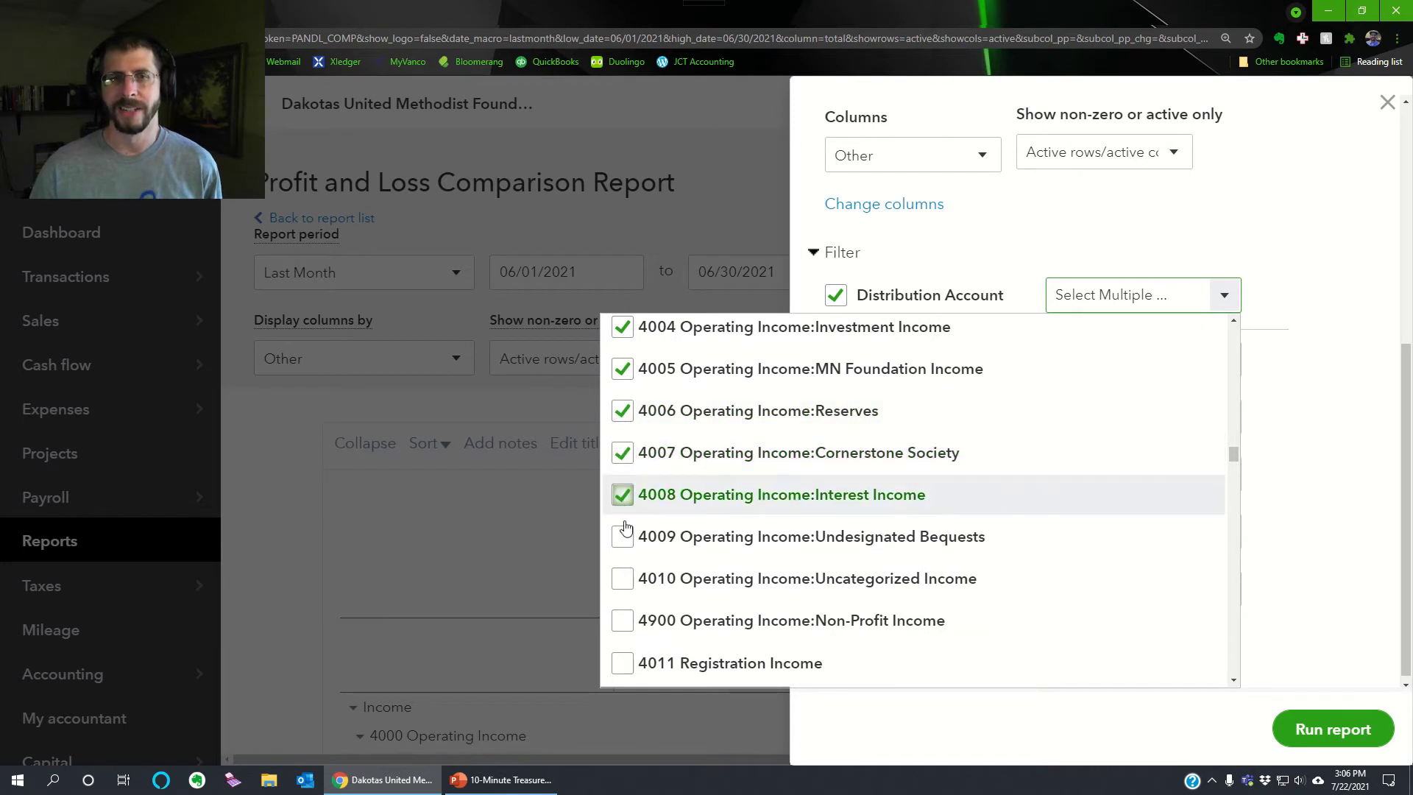
pyautogui.click(626, 536)
pyautogui.click(637, 580)
pyautogui.click(624, 620)
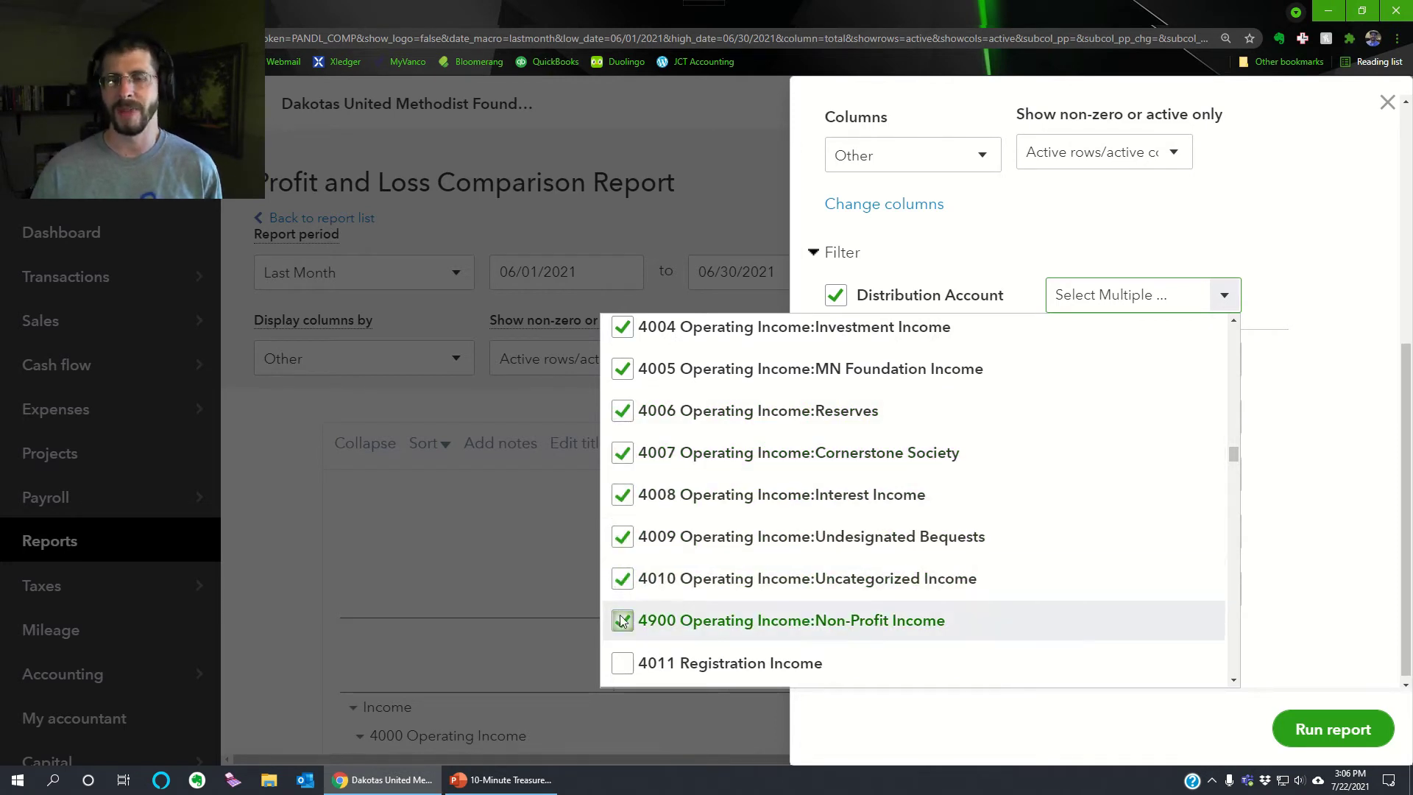
# Tick the board, MN Foundation and travel accounts 5100 through 5300
pyautogui.scroll(-3, 665, 530)
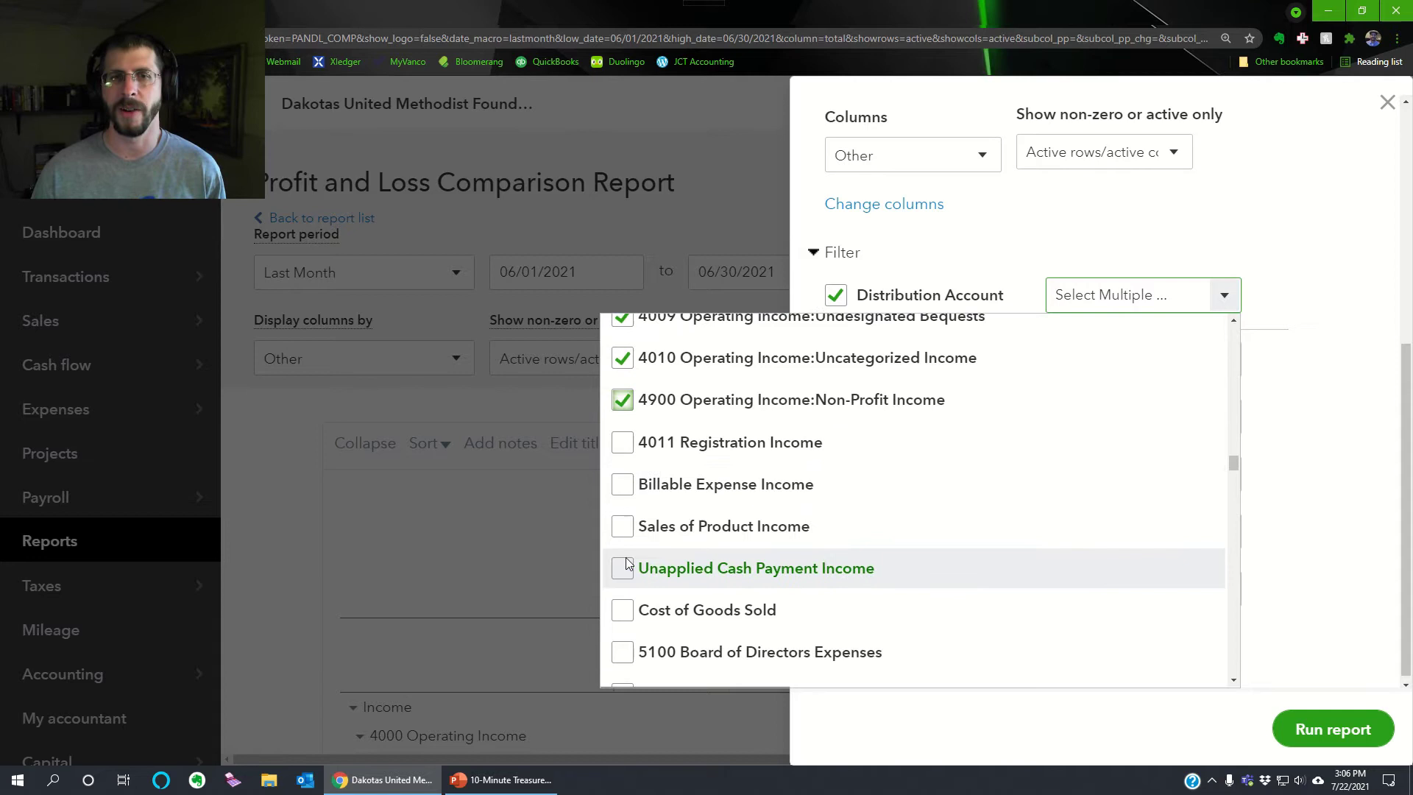
pyautogui.scroll(-3, 622, 563)
pyautogui.click(624, 432)
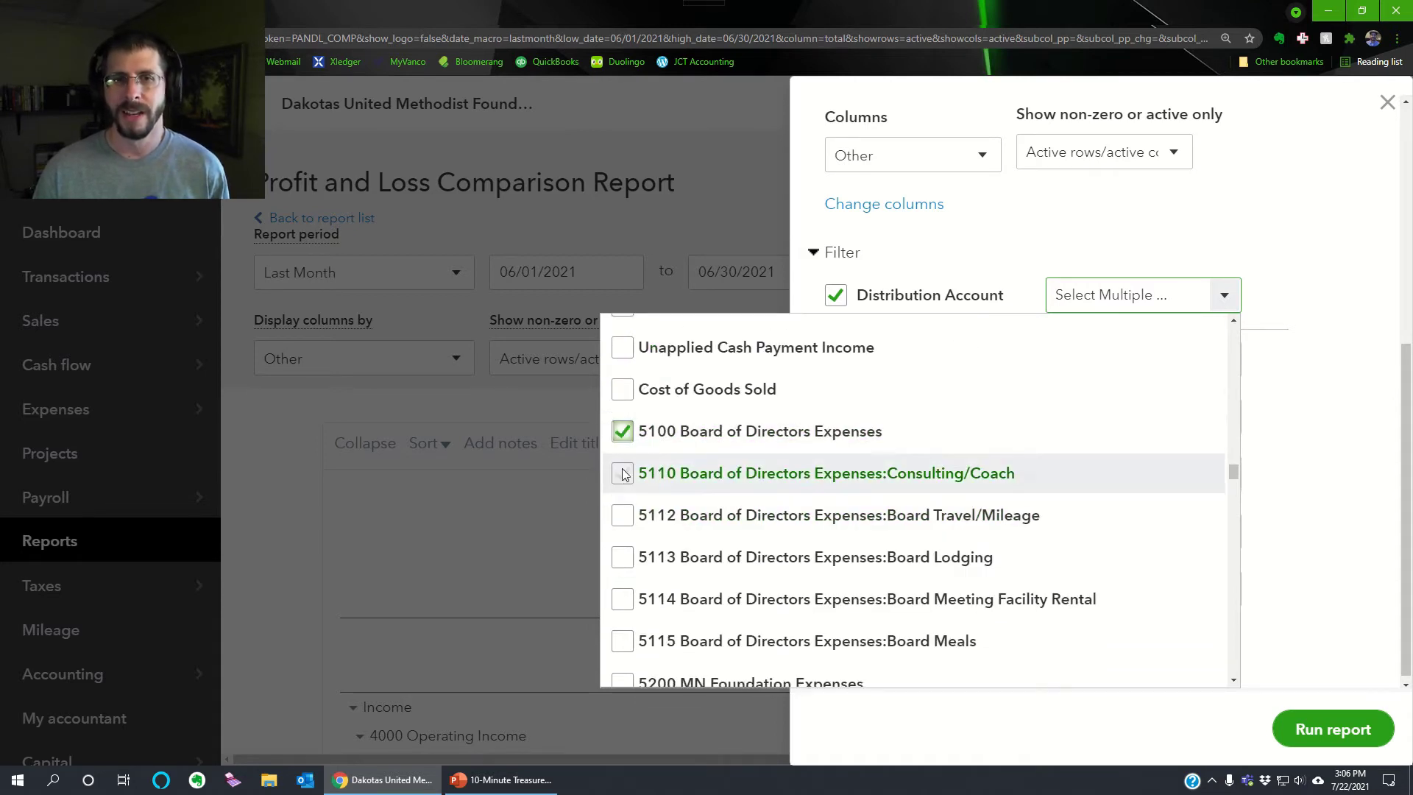
pyautogui.click(624, 474)
pyautogui.click(624, 516)
pyautogui.click(624, 557)
pyautogui.click(624, 599)
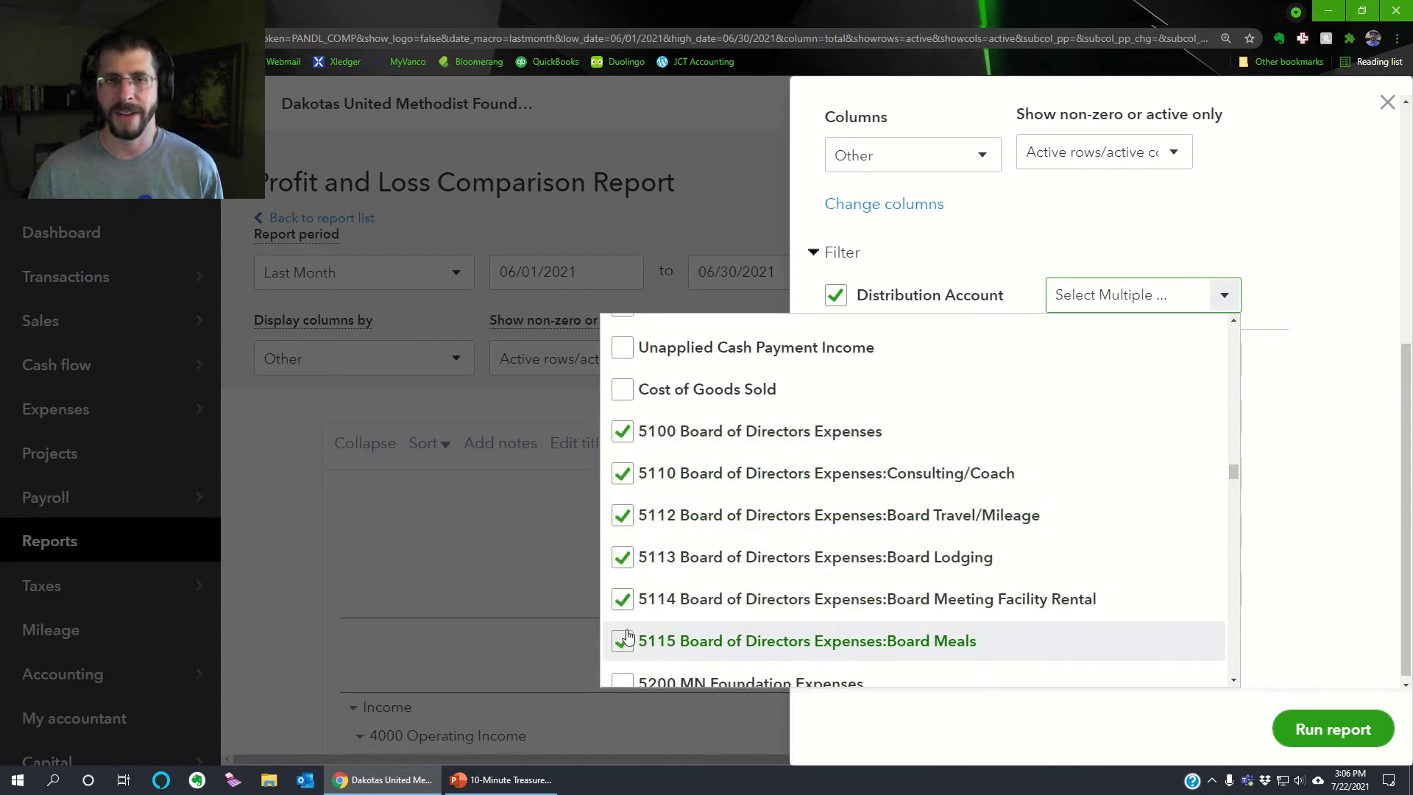
pyautogui.click(624, 640)
pyautogui.scroll(-5, 622, 559)
pyautogui.click(620, 392)
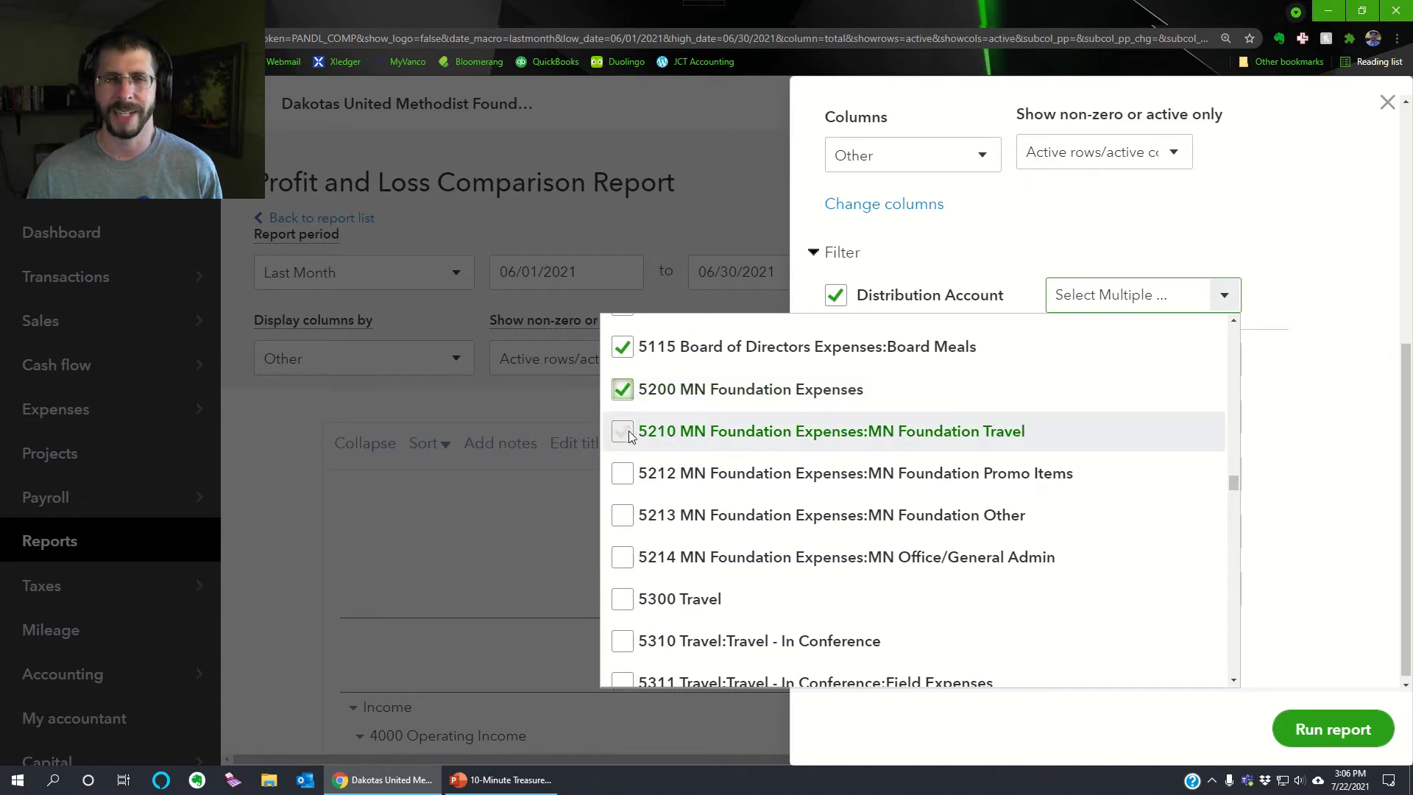
pyautogui.click(624, 432)
pyautogui.click(624, 474)
pyautogui.click(624, 516)
pyautogui.click(624, 557)
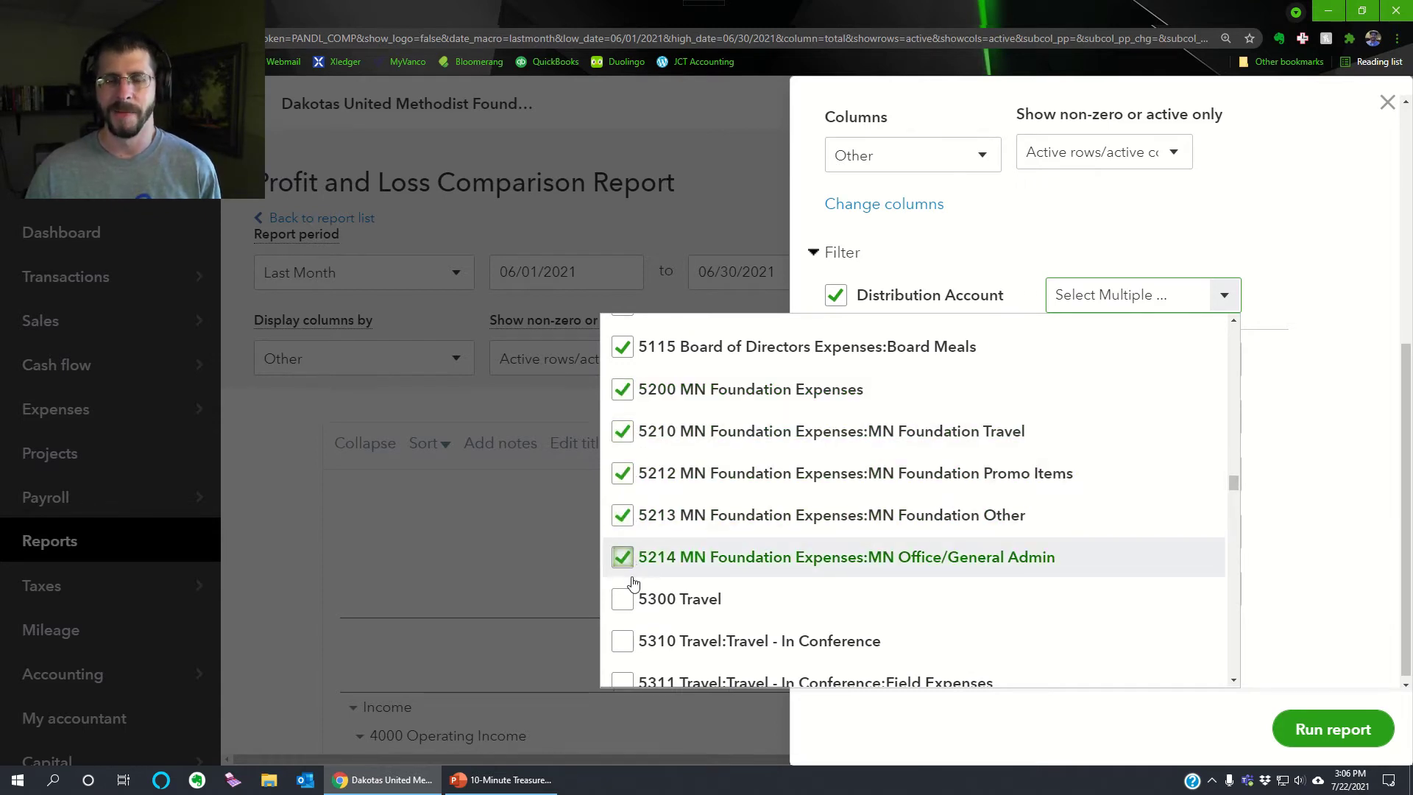
pyautogui.click(623, 599)
# Tick travel accounts 5310–5324 and office/general administrative accounts 5500–5507
pyautogui.scroll(-5, 632, 582)
pyautogui.click(623, 347)
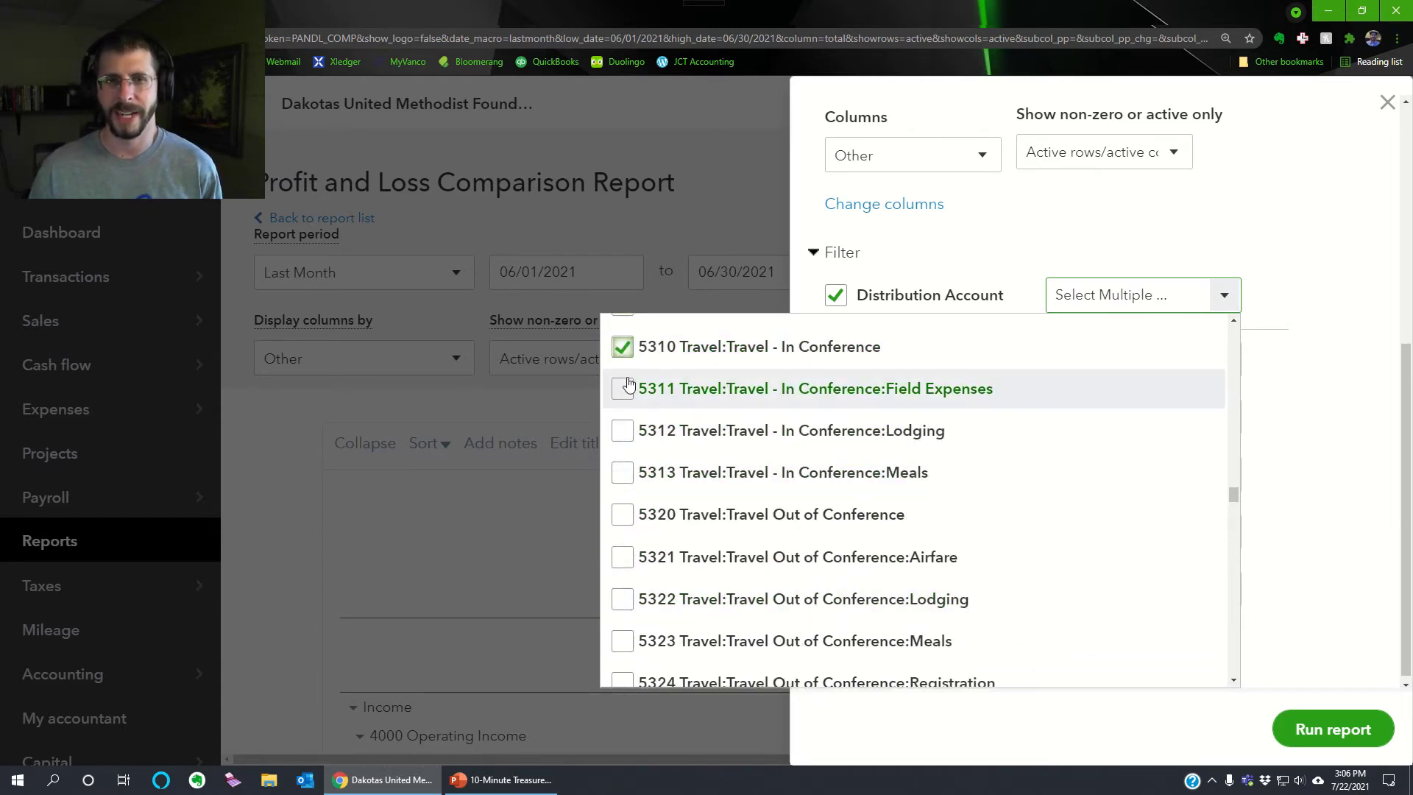
pyautogui.click(624, 388)
pyautogui.click(623, 430)
pyautogui.click(624, 472)
pyautogui.click(623, 514)
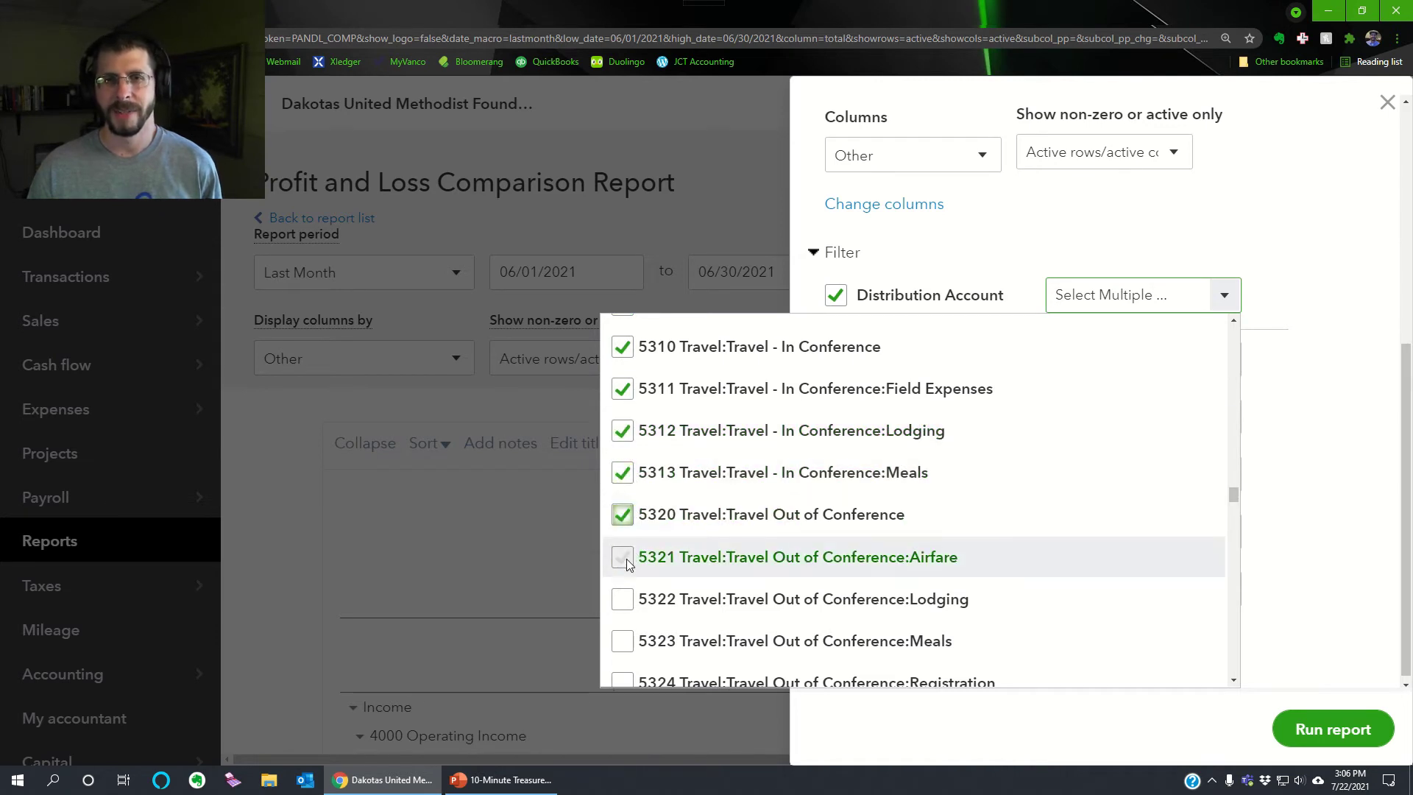
pyautogui.click(623, 557)
pyautogui.click(623, 599)
pyautogui.click(623, 641)
pyautogui.scroll(-4, 625, 632)
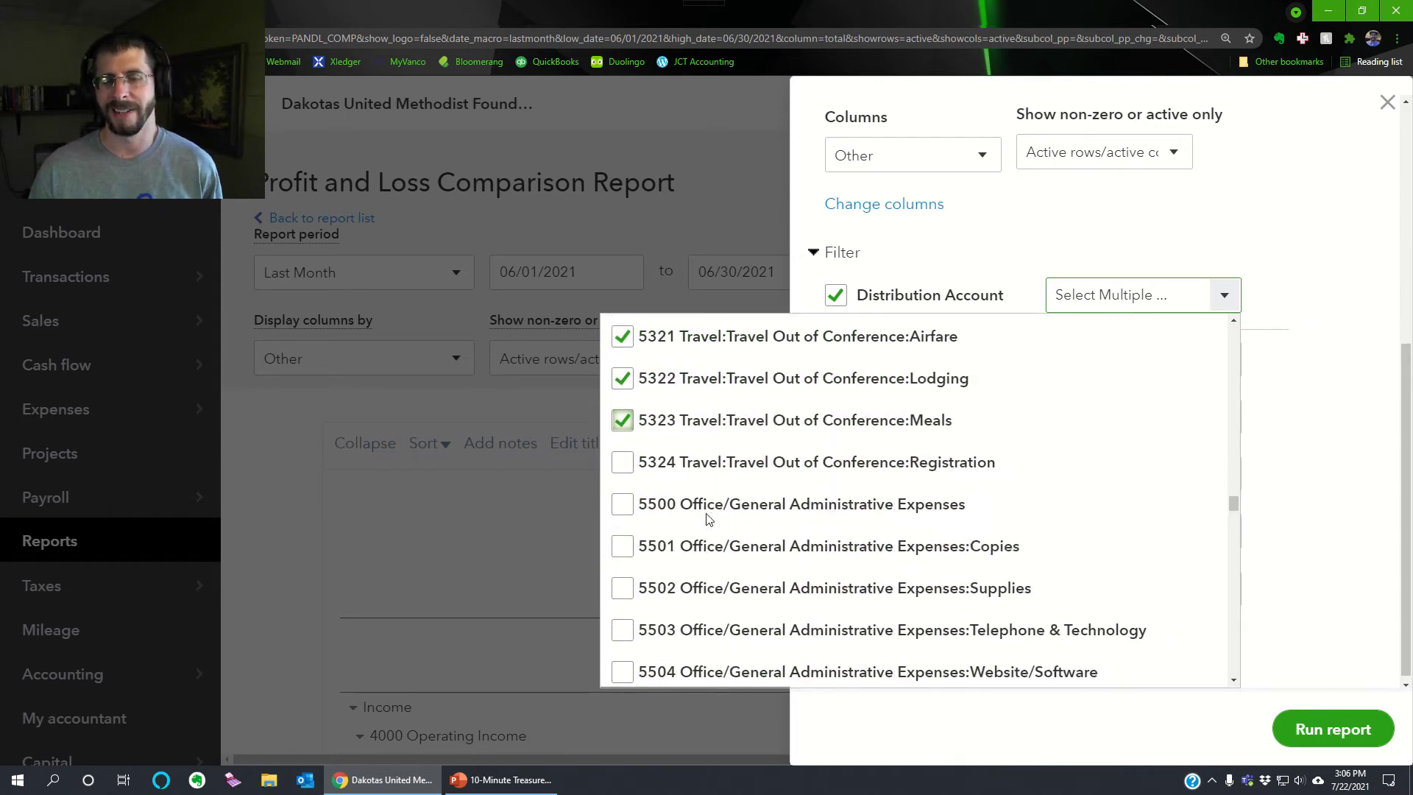
pyautogui.click(623, 390)
pyautogui.click(623, 431)
pyautogui.click(623, 473)
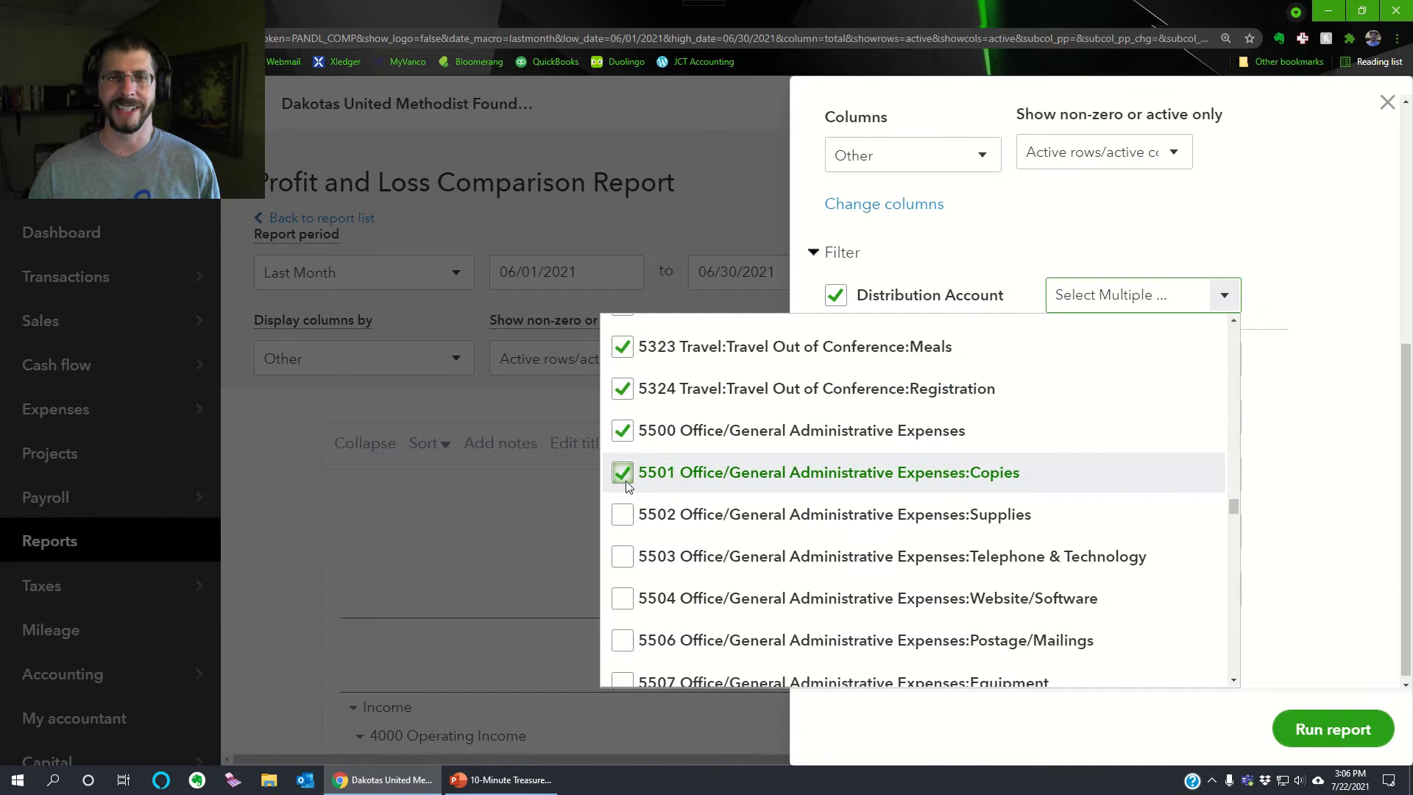
pyautogui.click(624, 515)
pyautogui.click(623, 557)
pyautogui.click(624, 598)
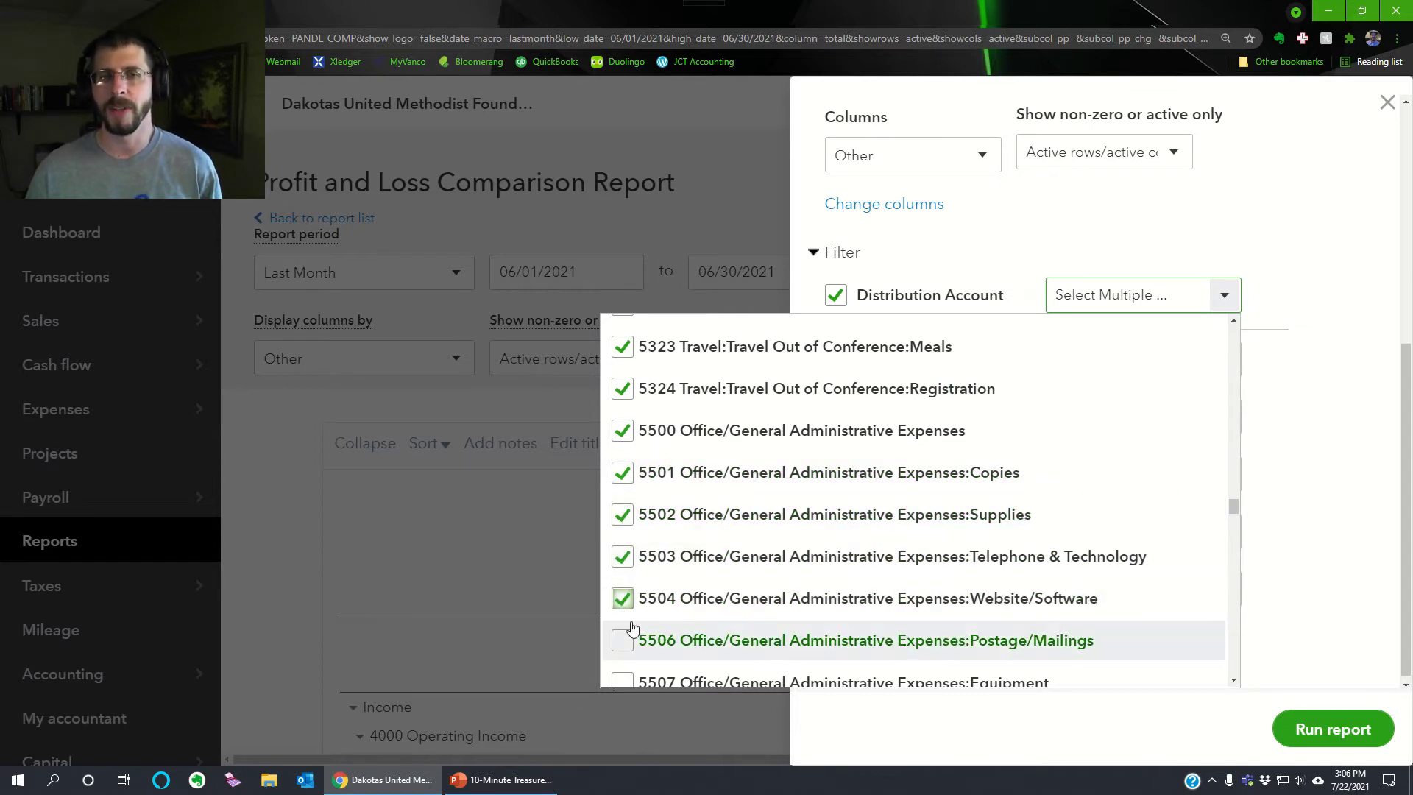
pyautogui.click(624, 640)
pyautogui.click(623, 682)
# Tick business expense accounts 5600–5607 and marketing and other accounts 5800–5900
pyautogui.scroll(-3, 638, 582)
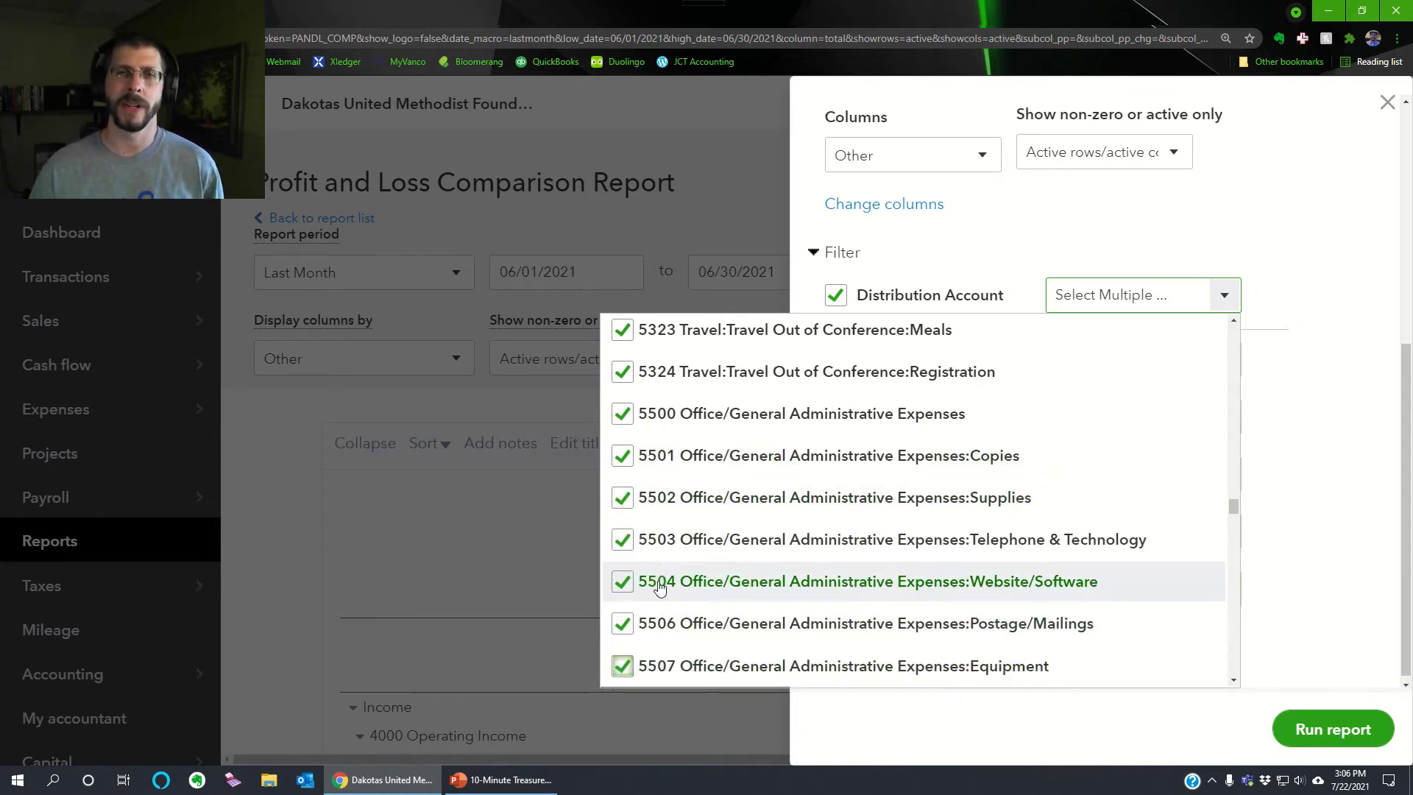
pyautogui.click(623, 505)
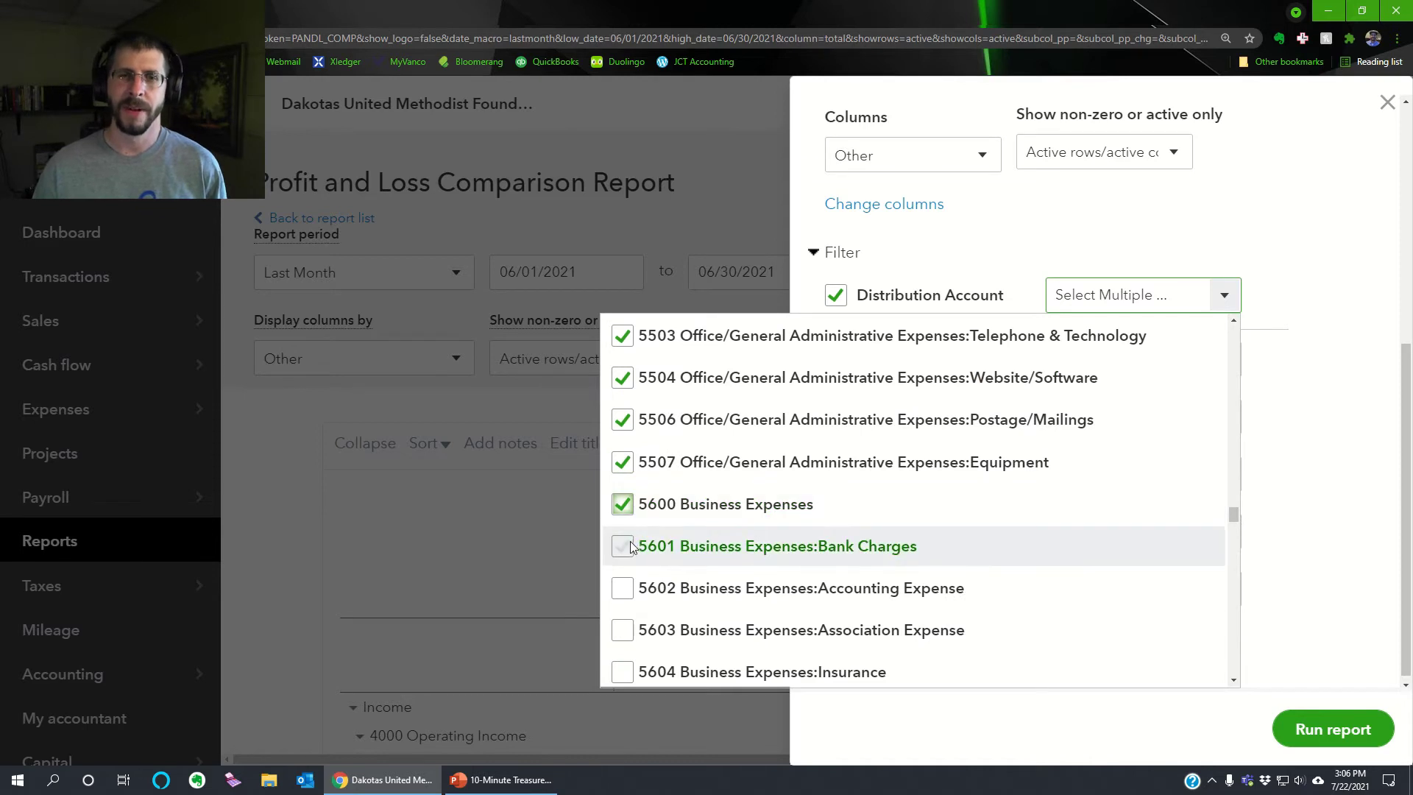
pyautogui.click(623, 546)
pyautogui.click(623, 588)
pyautogui.click(623, 630)
pyautogui.click(623, 671)
pyautogui.scroll(-4, 625, 574)
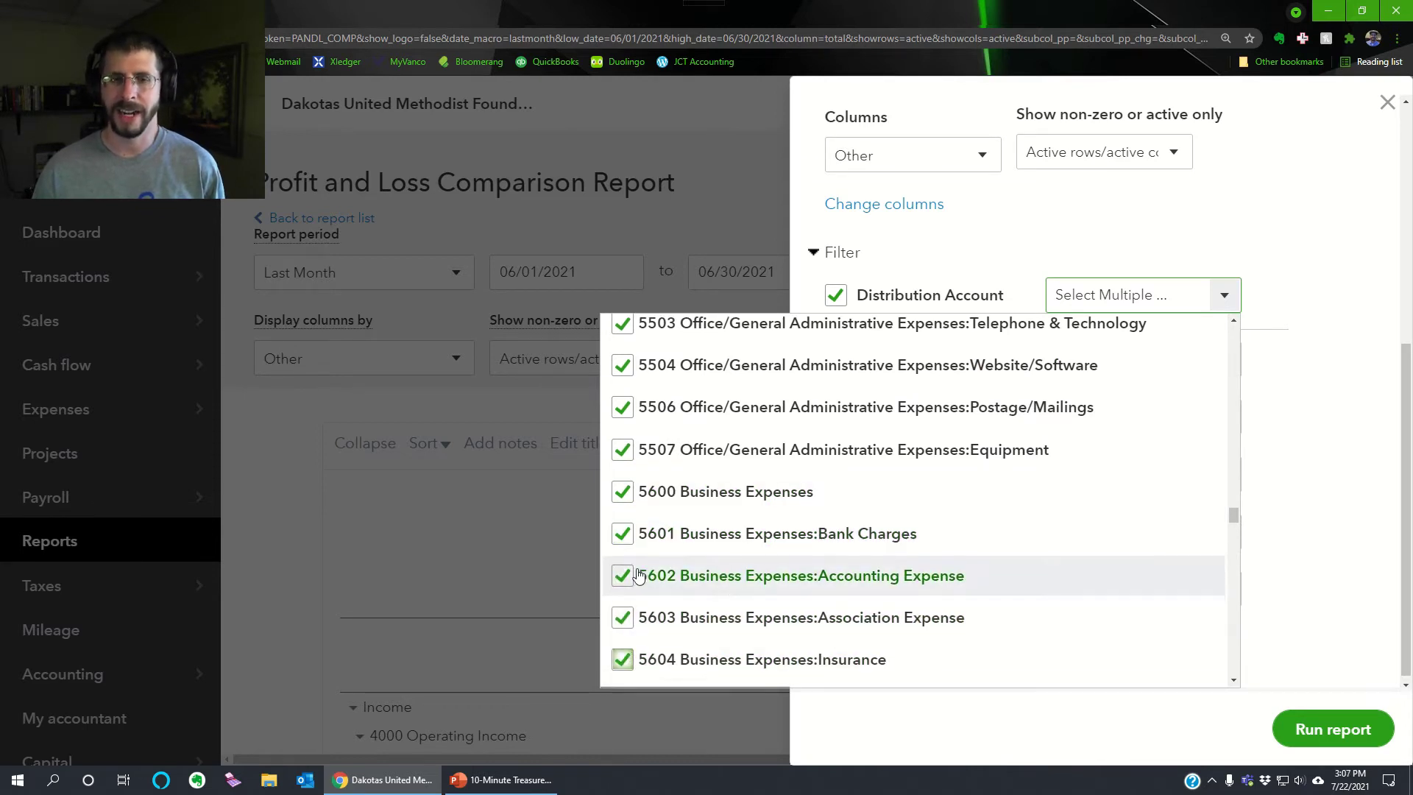
pyautogui.click(624, 419)
pyautogui.click(624, 462)
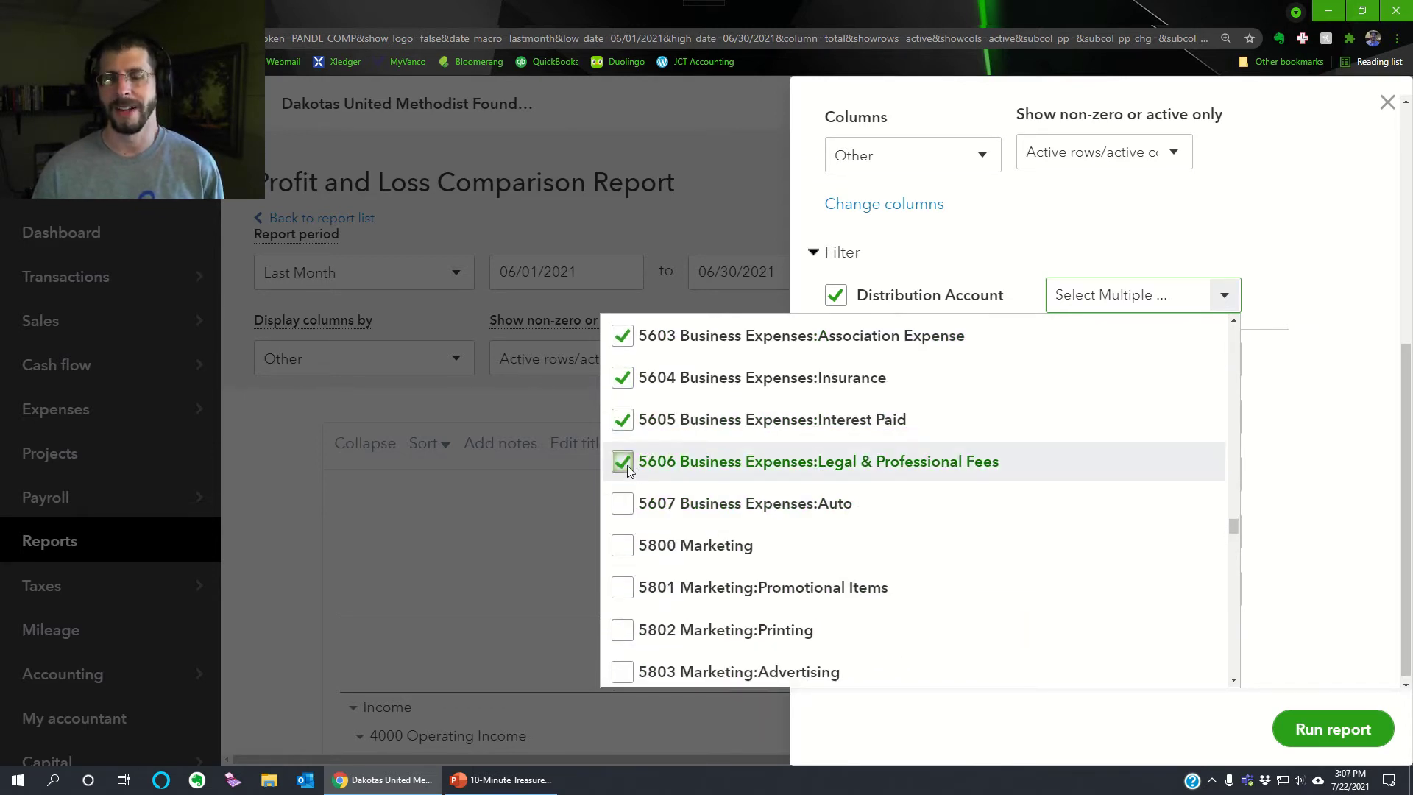
pyautogui.click(623, 504)
pyautogui.click(623, 545)
pyautogui.click(623, 588)
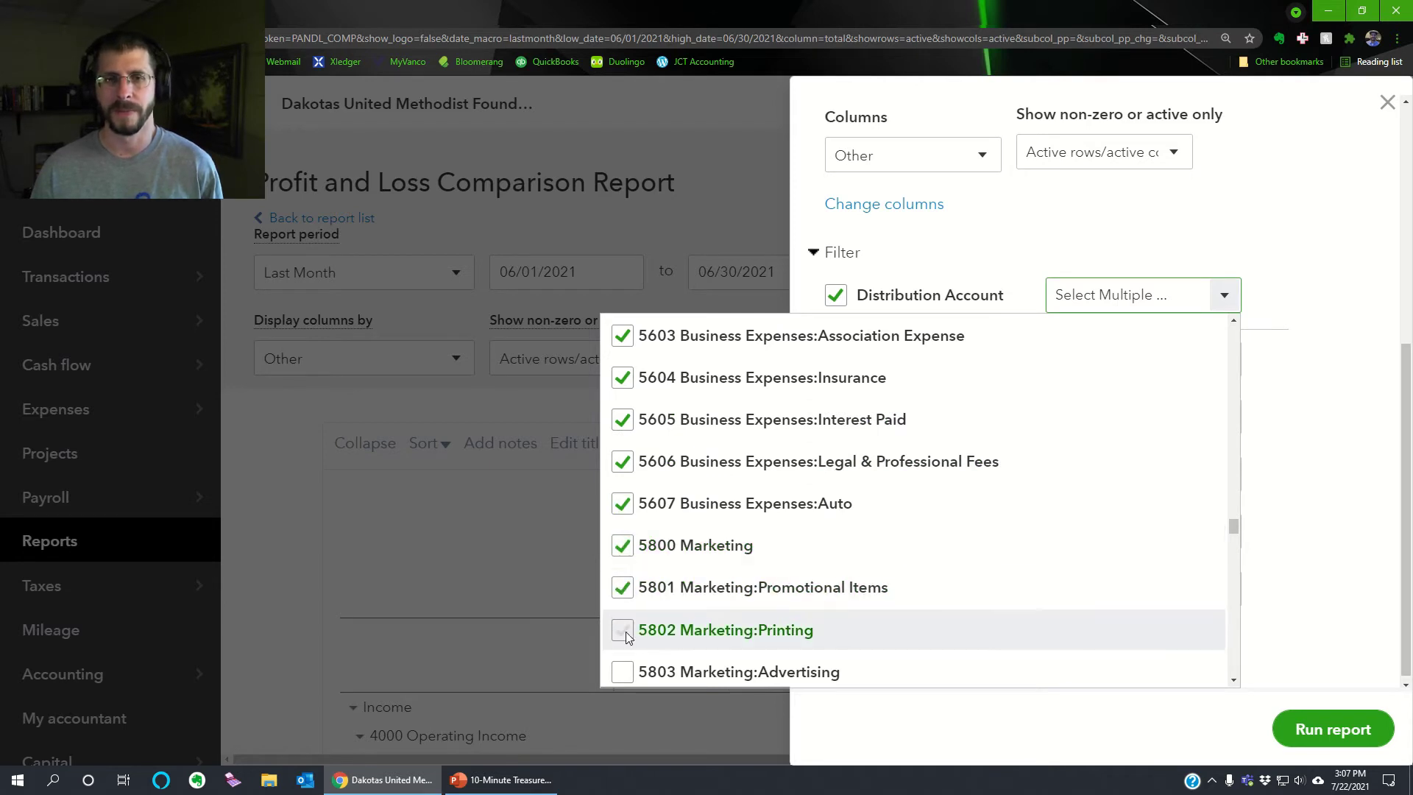
pyautogui.click(623, 630)
pyautogui.scroll(-3, 625, 574)
pyautogui.click(624, 451)
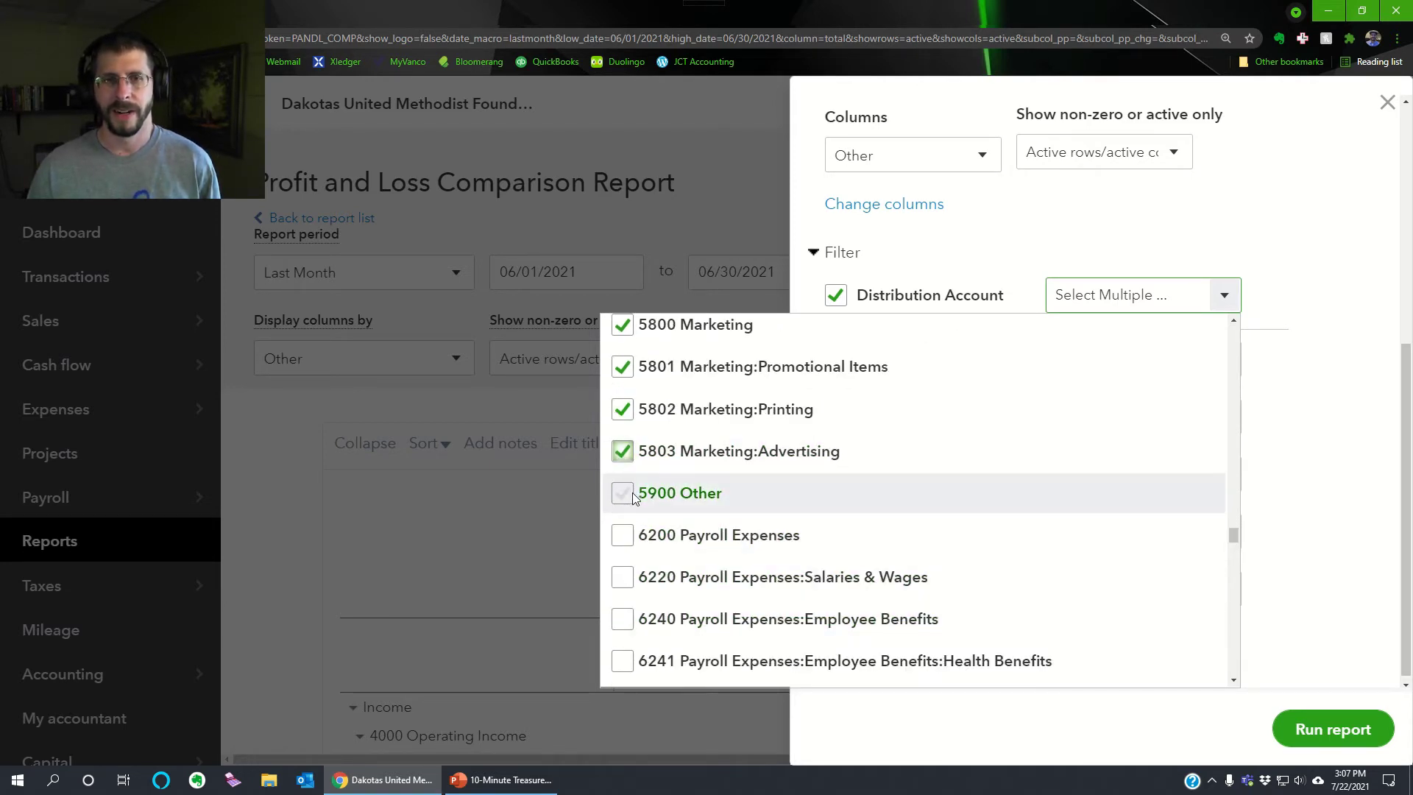
pyautogui.click(624, 493)
# Tick payroll accounts 6200 through 6250 Payroll Taxes and close the account list
pyautogui.click(623, 535)
pyautogui.click(624, 577)
pyautogui.click(623, 619)
pyautogui.click(623, 661)
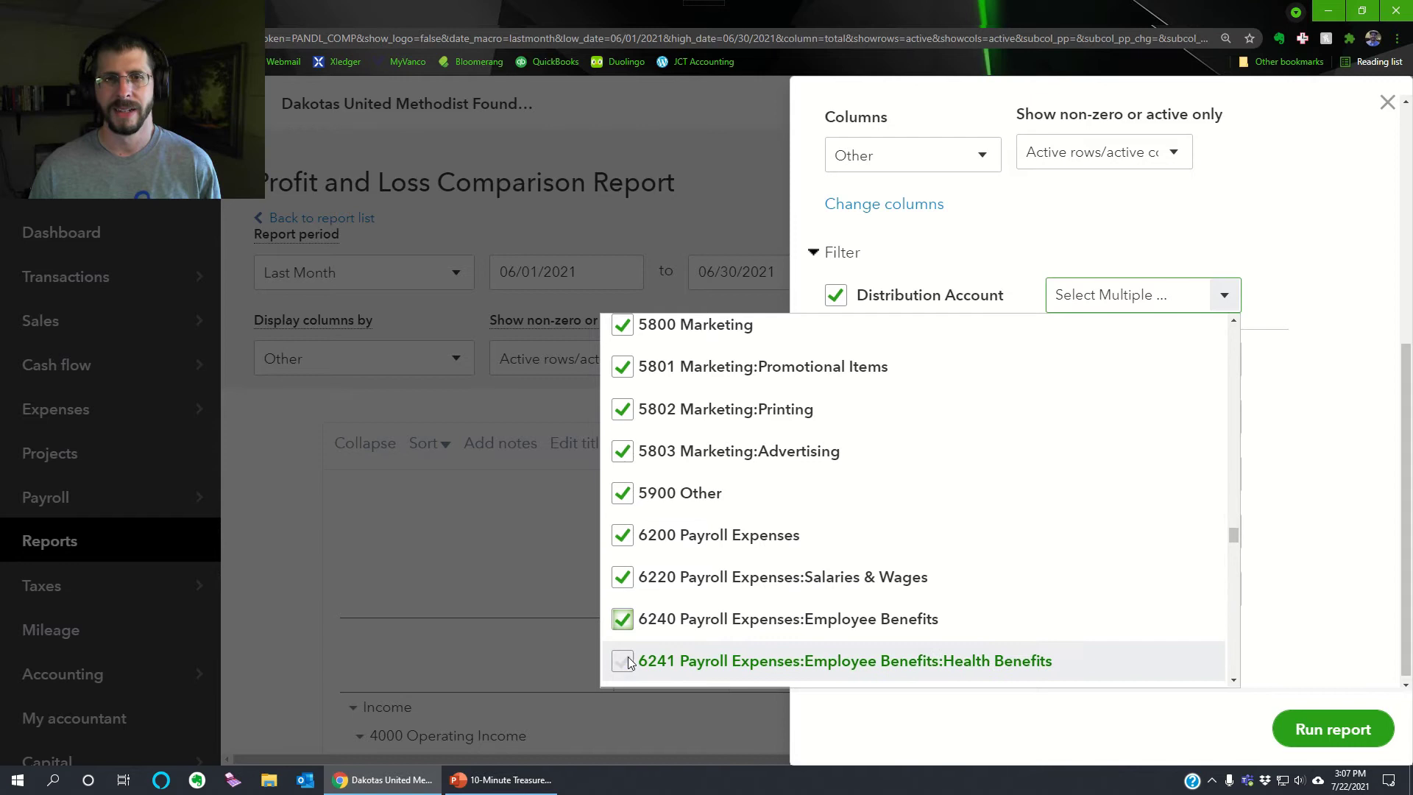
pyautogui.scroll(-3, 662, 580)
pyautogui.scroll(-1, 682, 581)
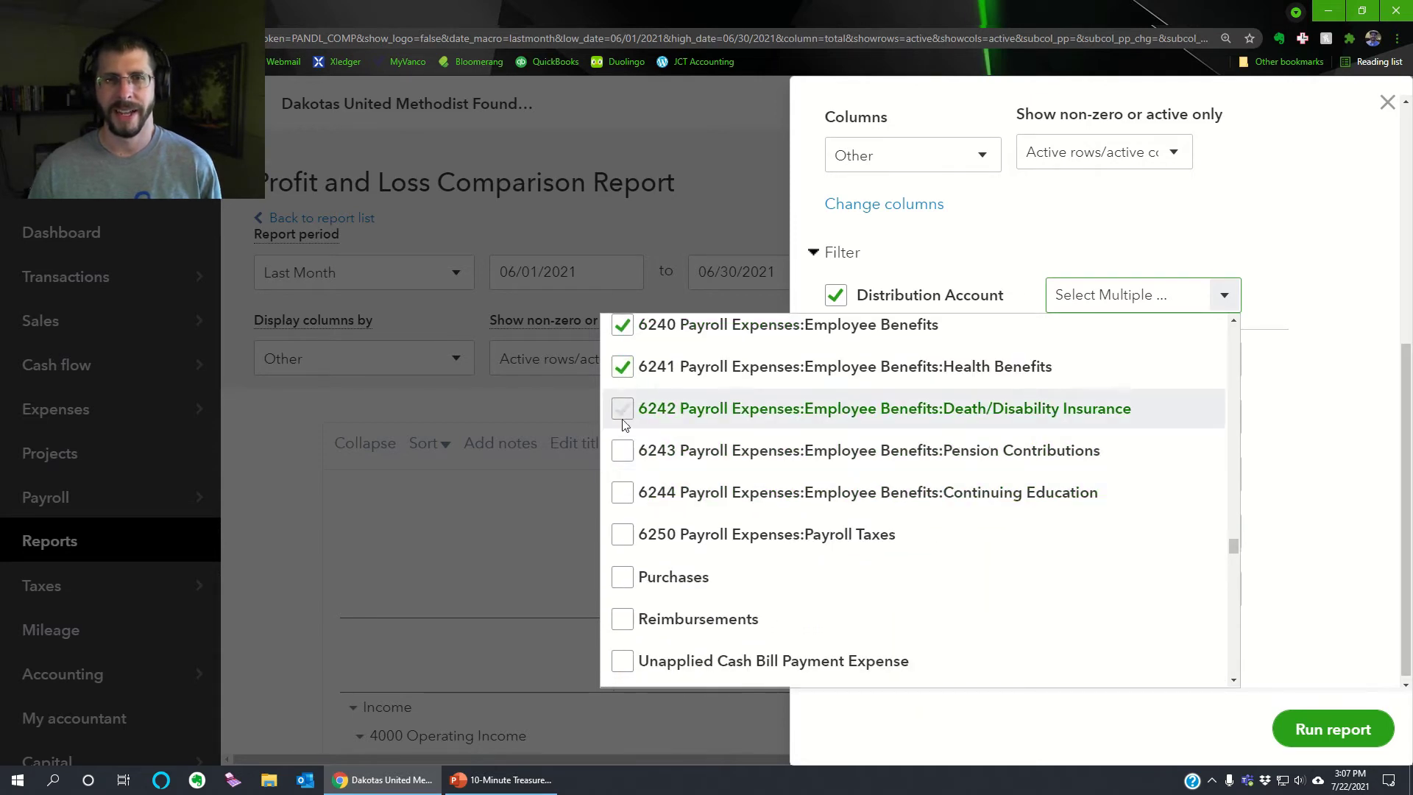
pyautogui.click(623, 409)
pyautogui.click(623, 450)
pyautogui.click(623, 492)
pyautogui.click(623, 534)
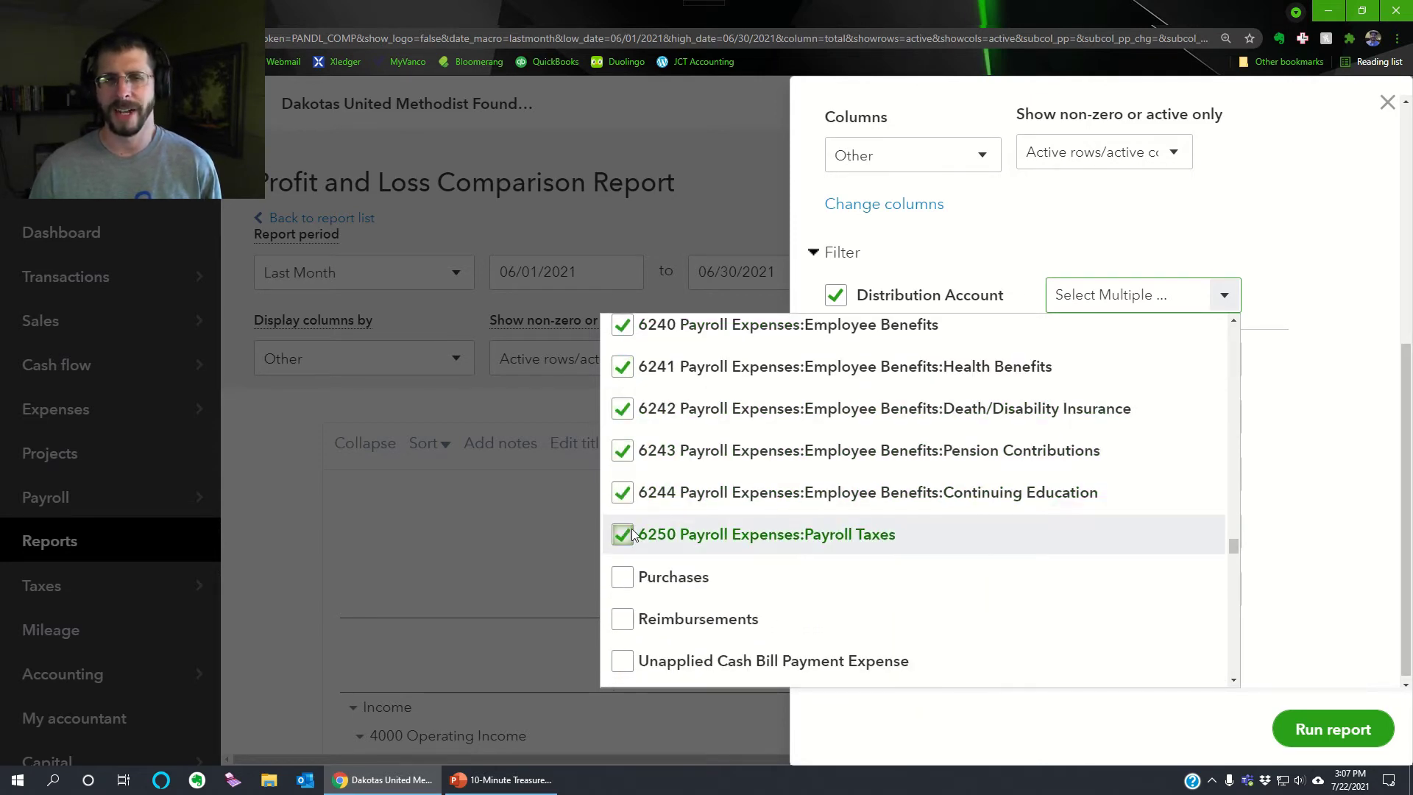
pyautogui.scroll(-4, 662, 486)
pyautogui.scroll(5, 687, 487)
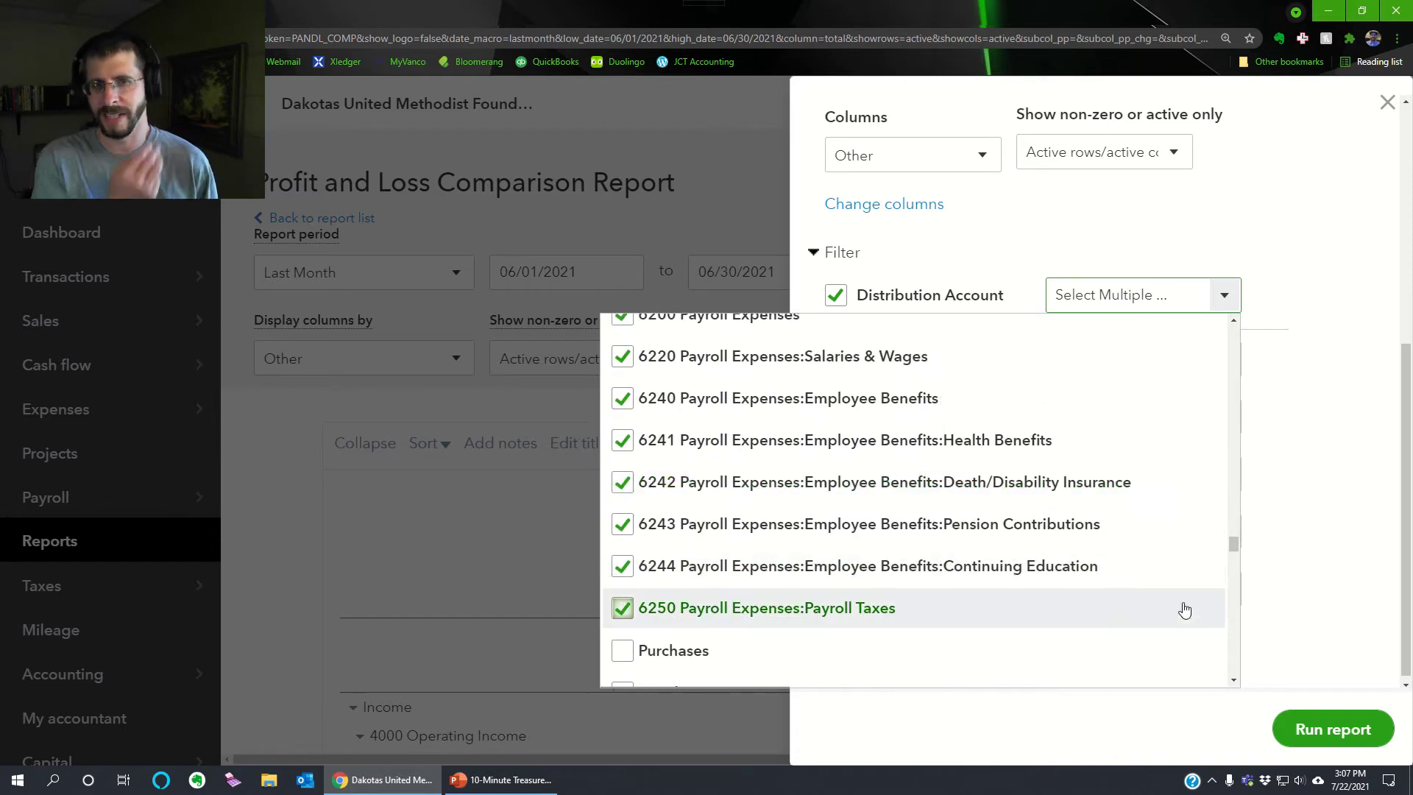
pyautogui.click(1279, 577)
# Switch the report's rows to Non-zero, keeping columns at active only
pyautogui.scroll(3, 1283, 488)
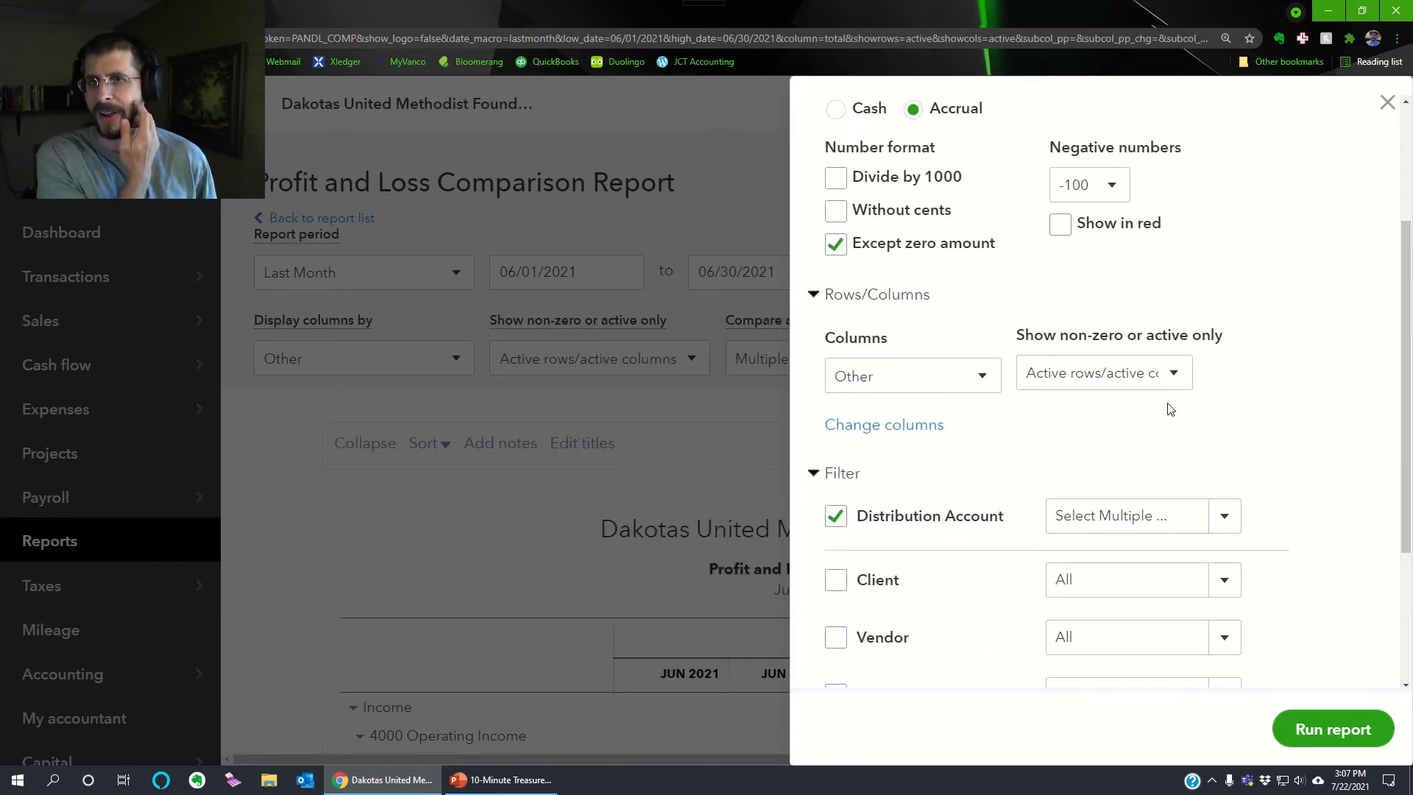
pyautogui.scroll(1, 901, 342)
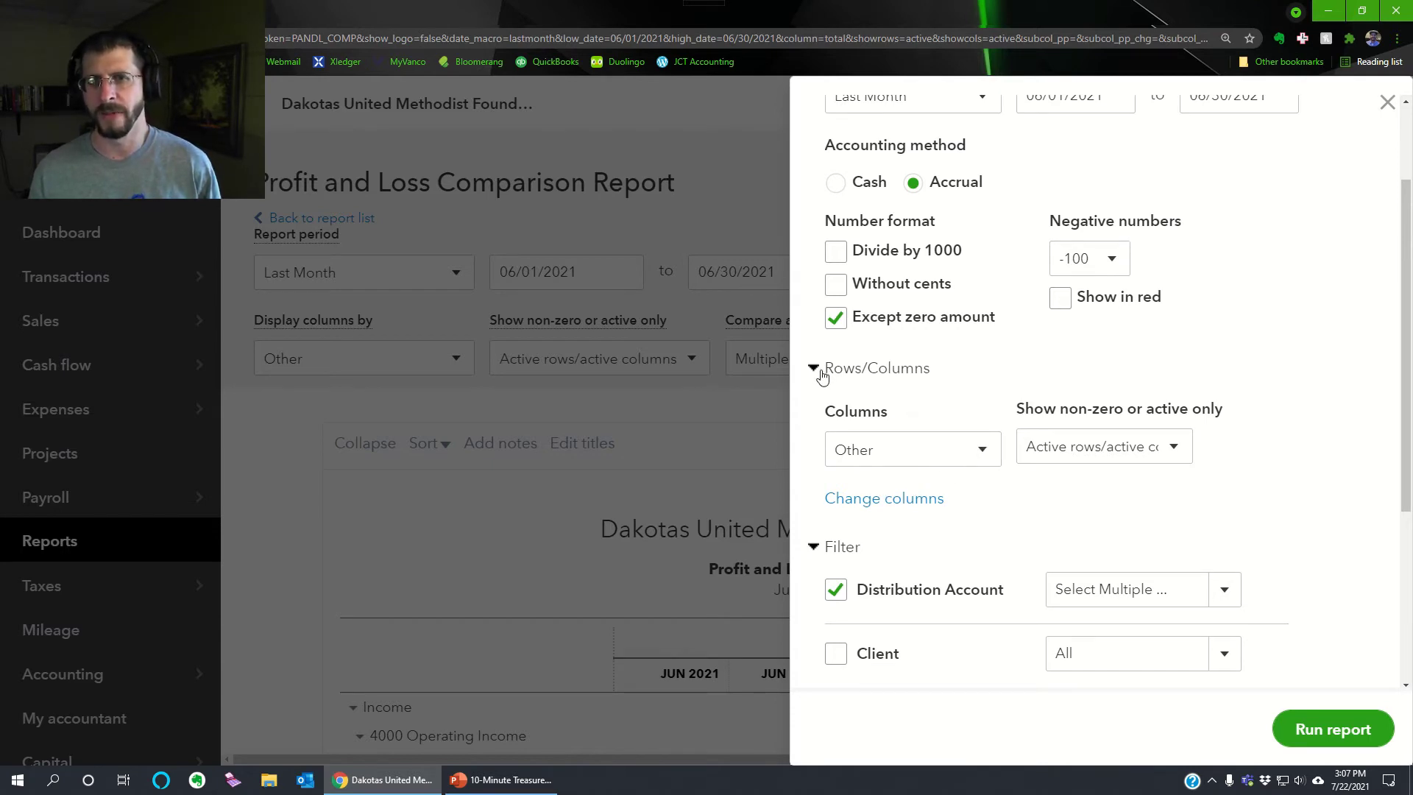
pyautogui.scroll(2, 855, 381)
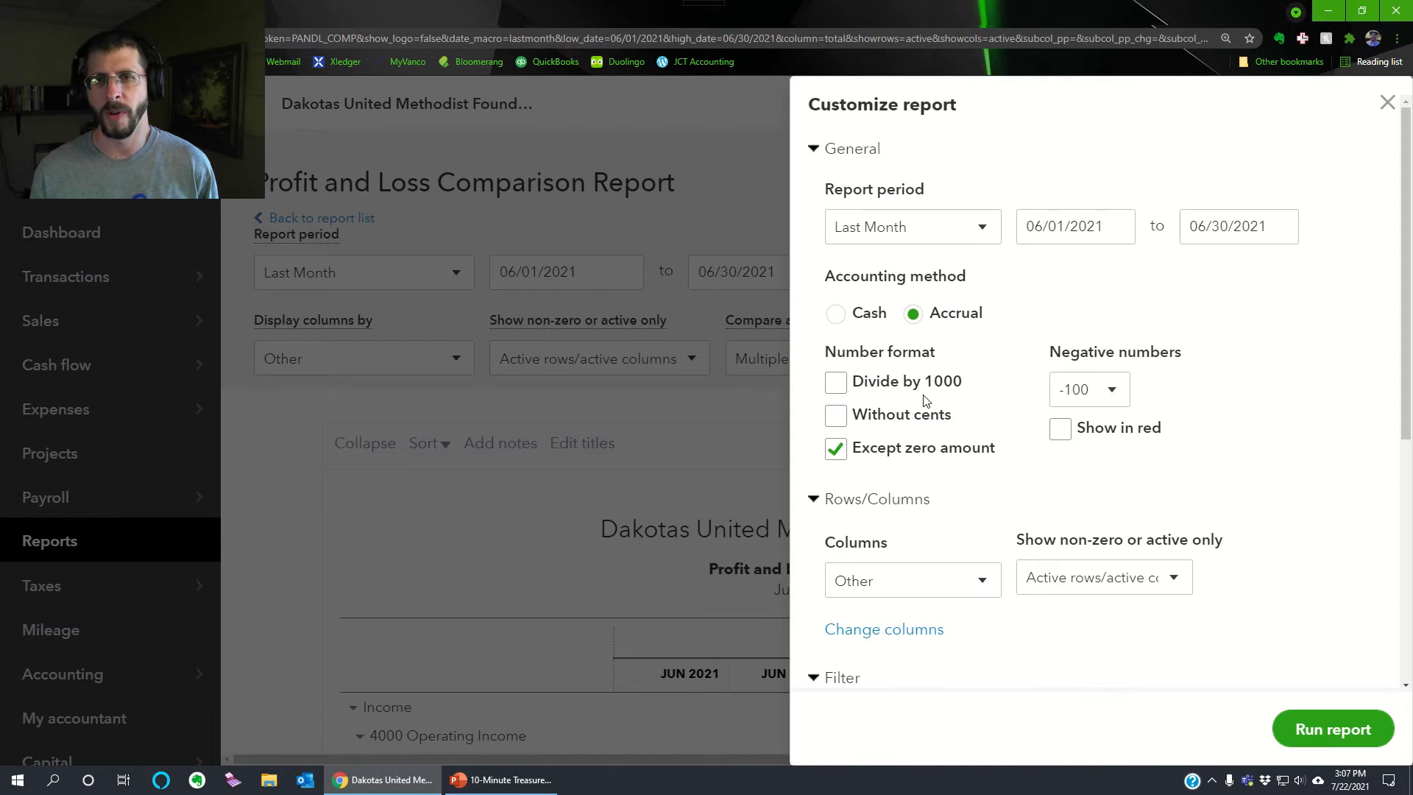
pyautogui.scroll(-2, 926, 400)
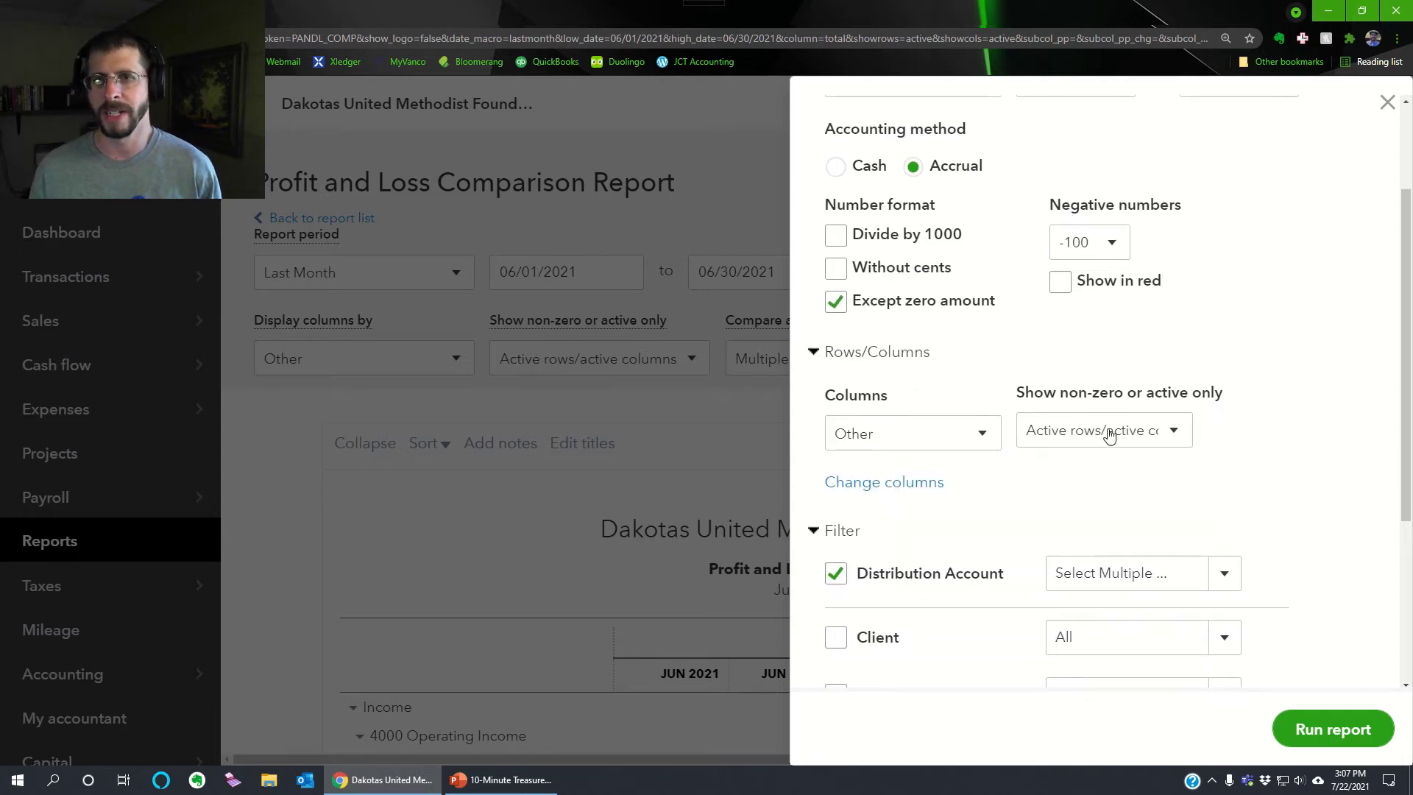
pyautogui.click(1110, 436)
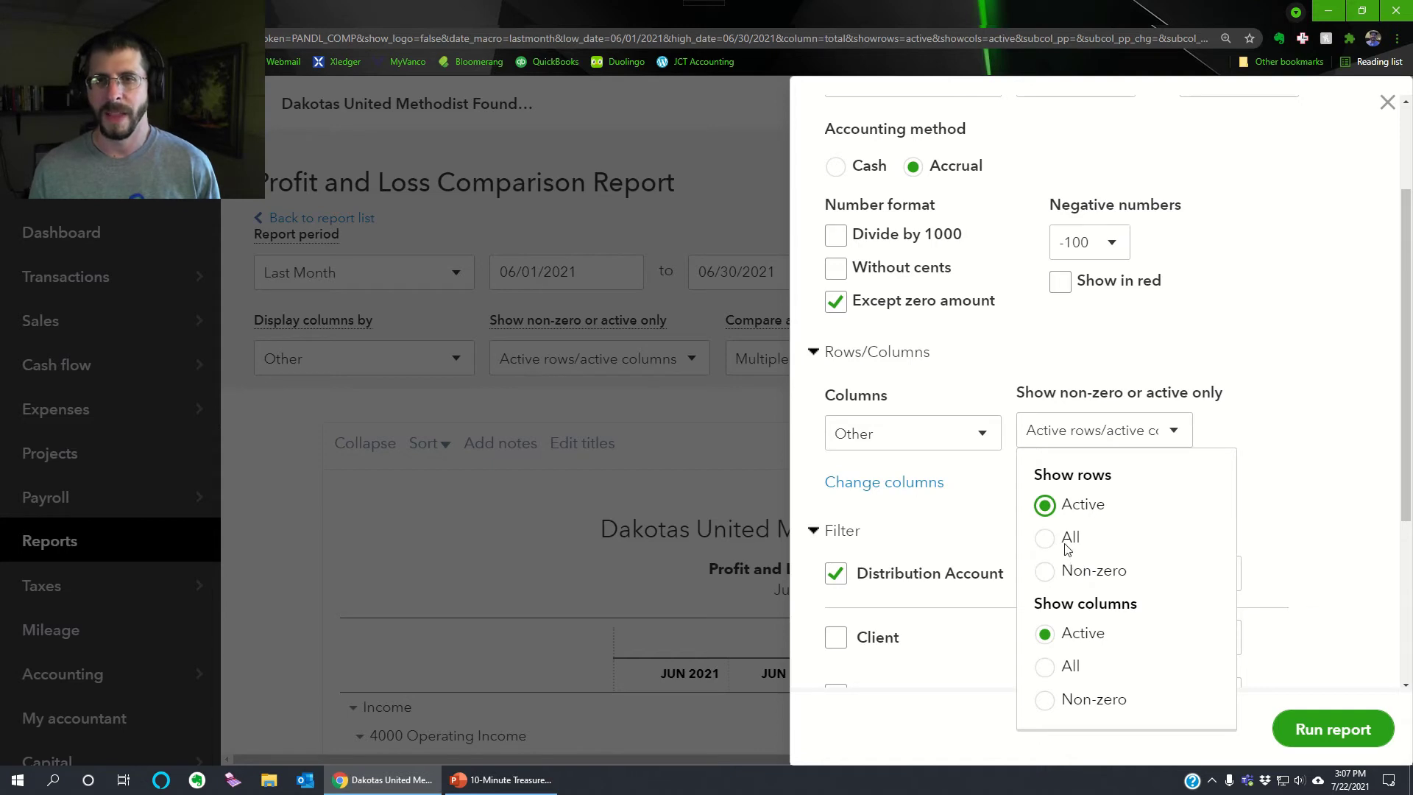
pyautogui.click(1069, 572)
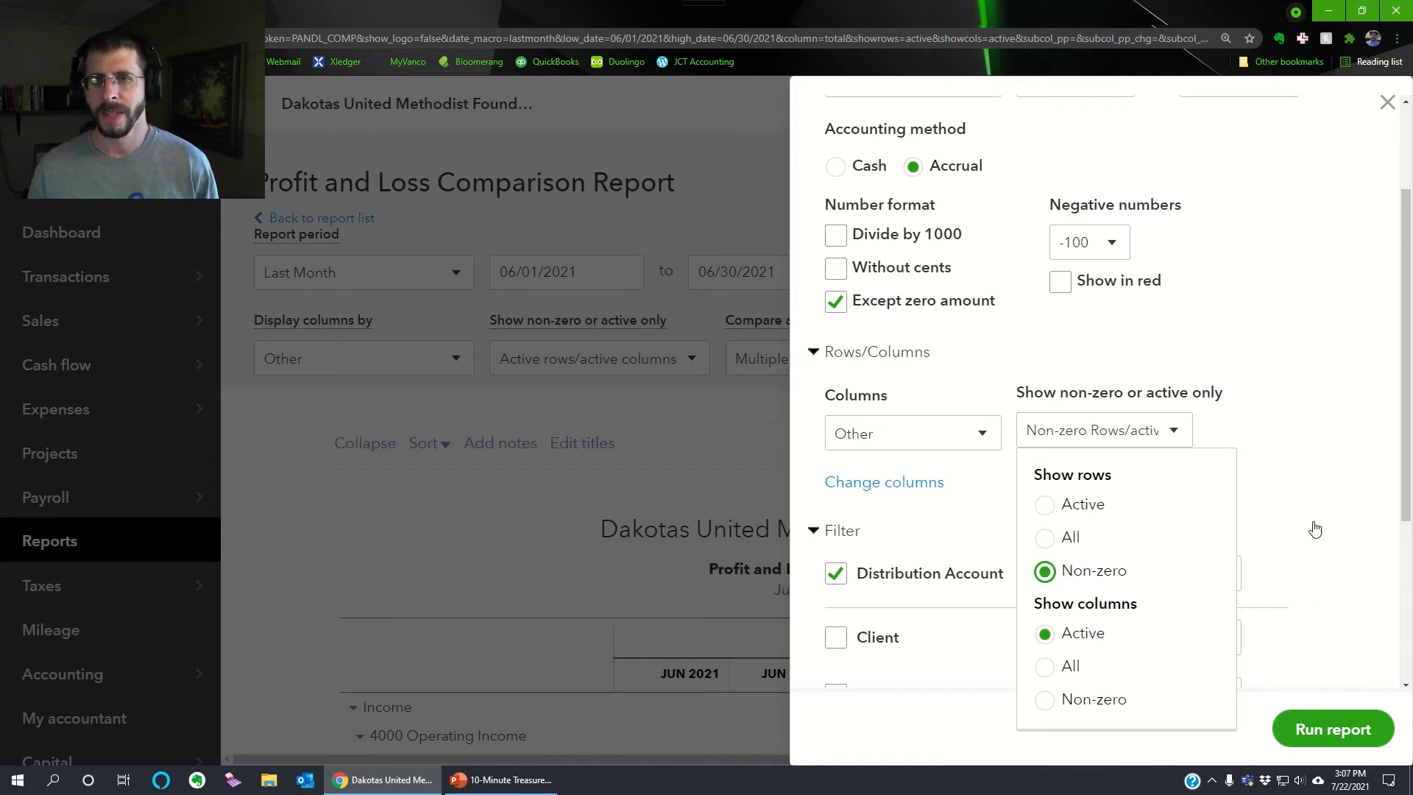
# Rerun the comparison report and review it down to June 2021 net income of $34,171.81
pyautogui.click(1317, 554)
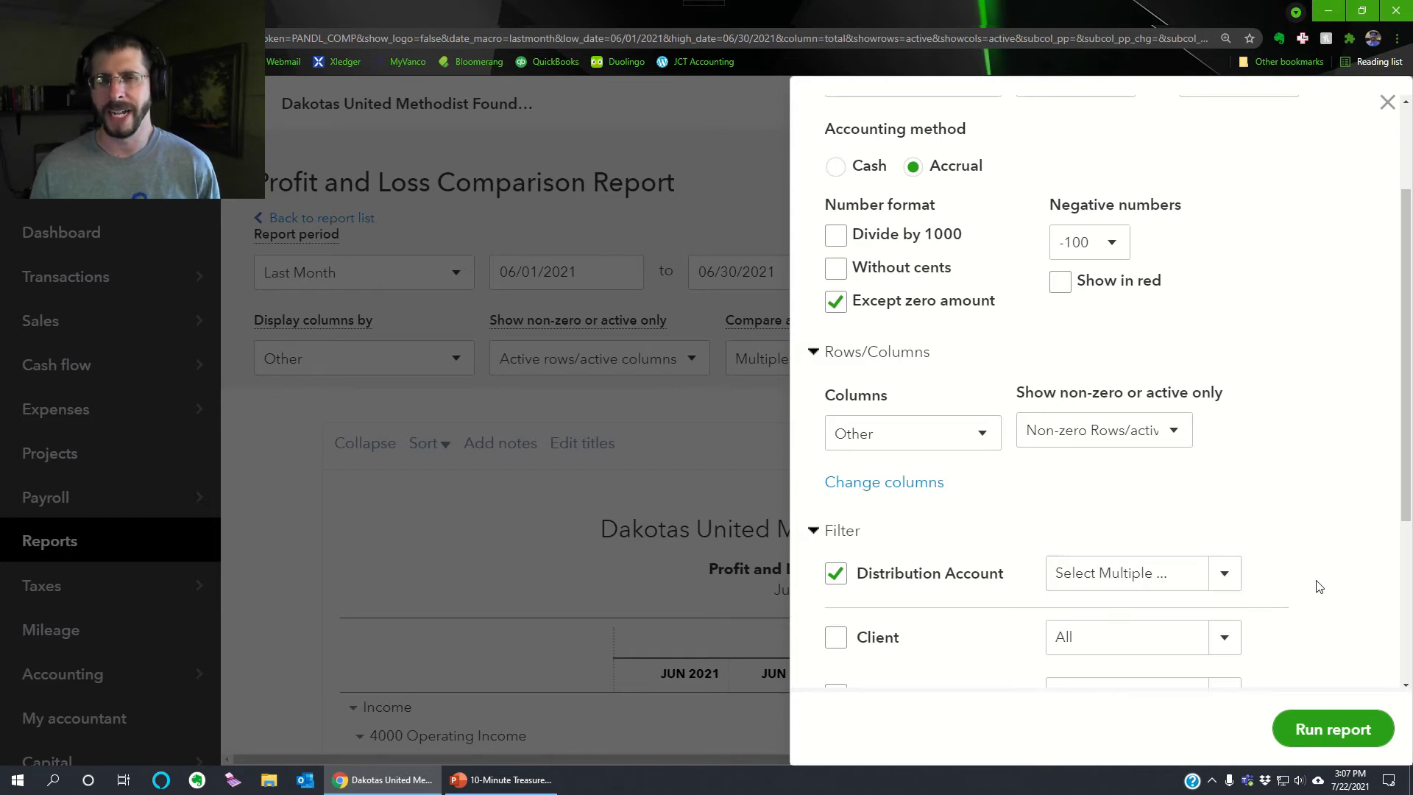
pyautogui.click(1336, 733)
pyautogui.scroll(-3, 989, 478)
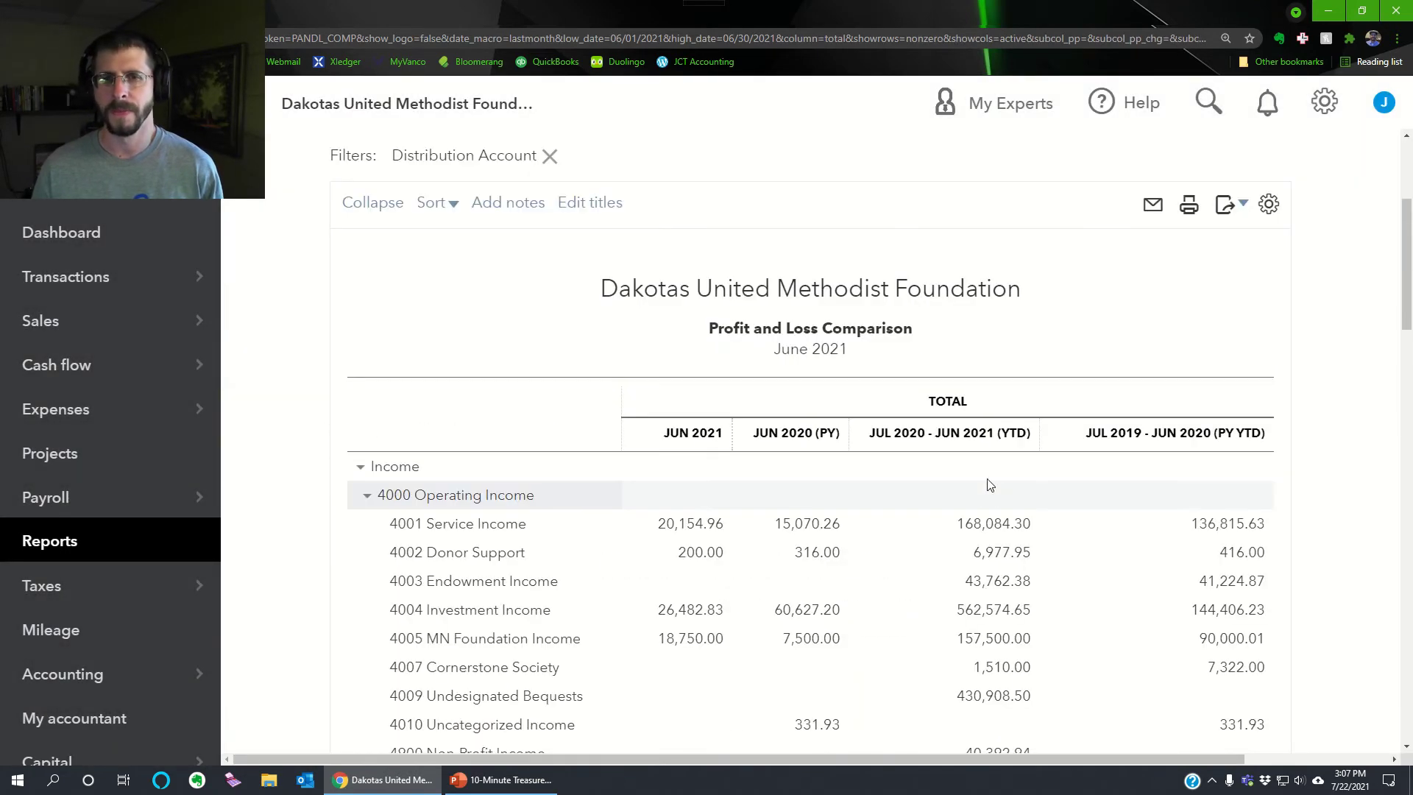
pyautogui.scroll(-8, 989, 463)
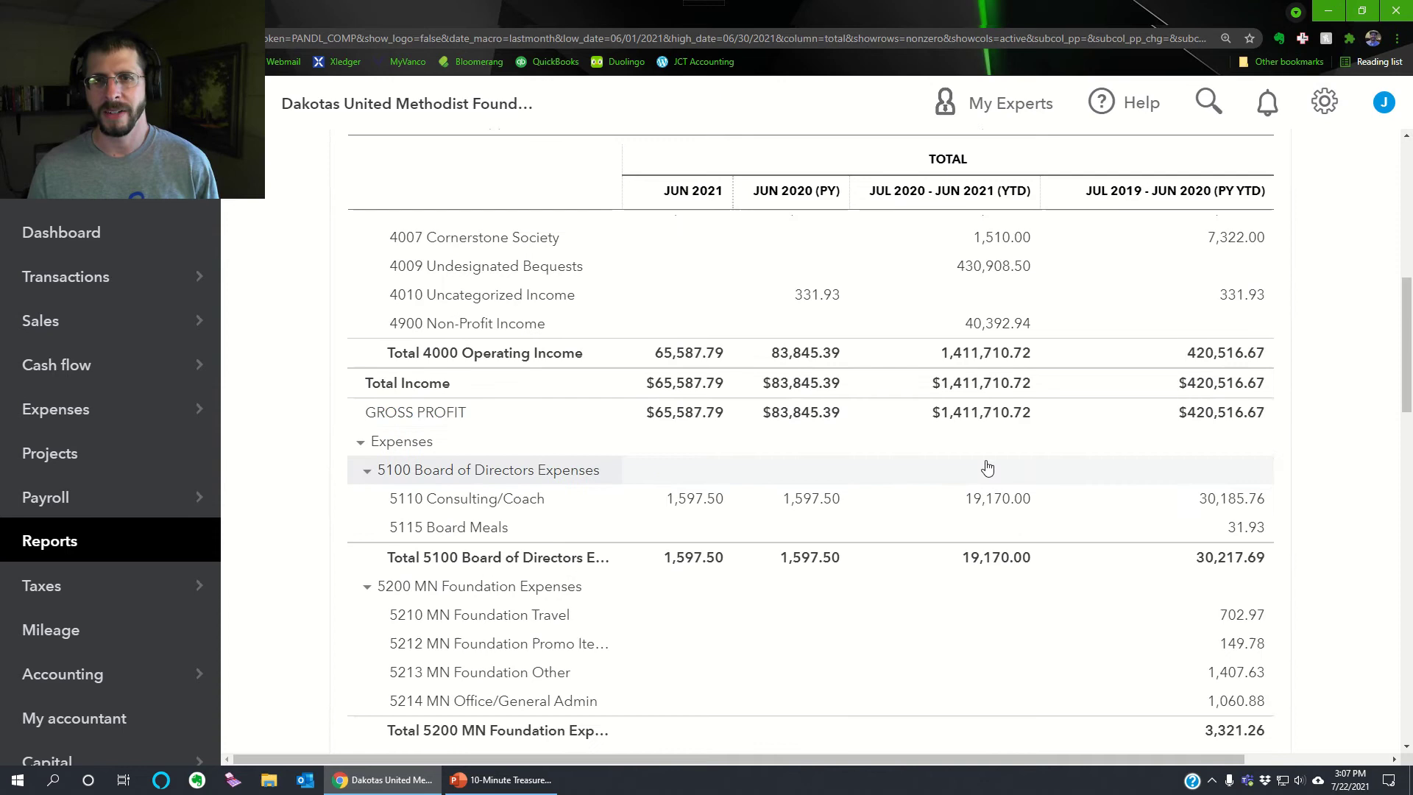
pyautogui.scroll(-10, 988, 466)
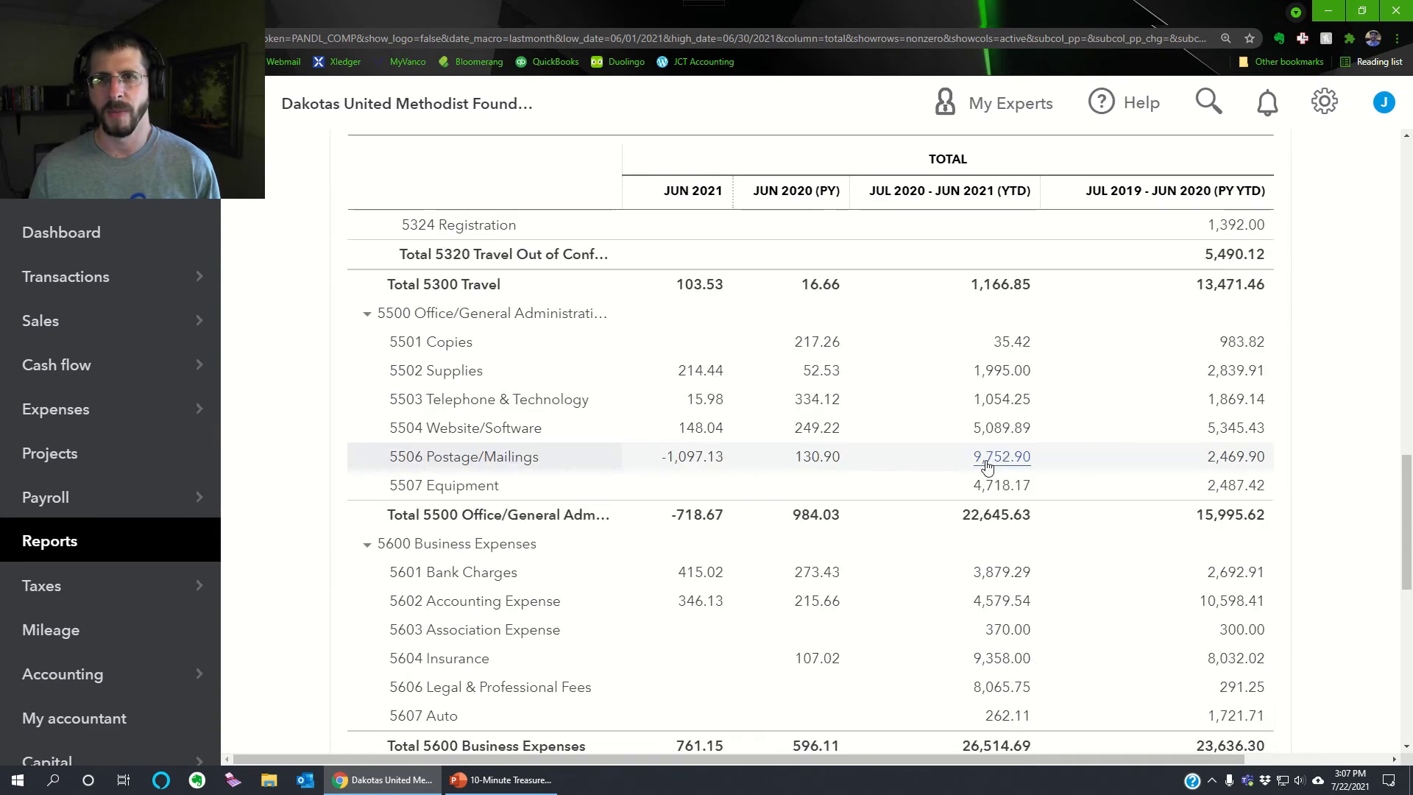
pyautogui.scroll(-5, 988, 468)
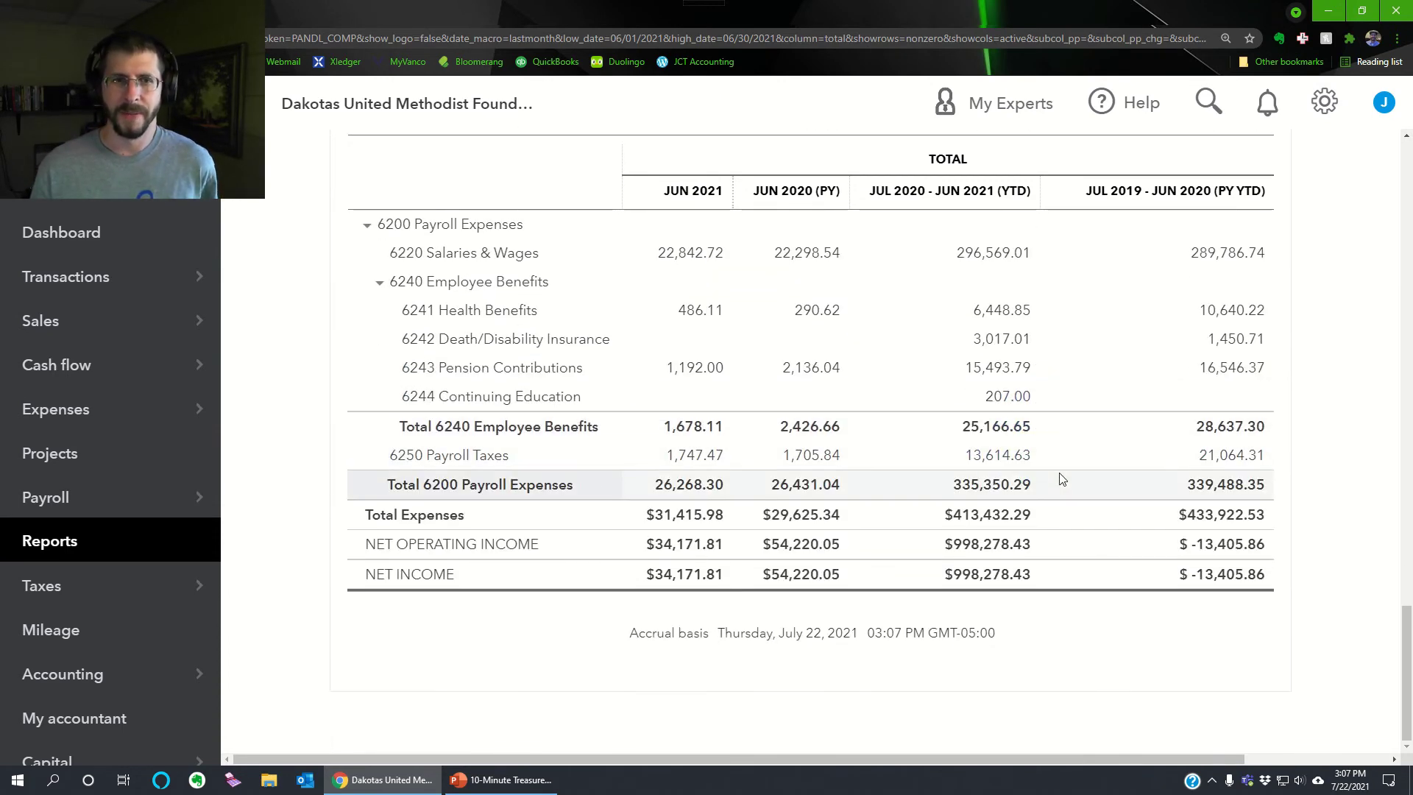
pyautogui.scroll(7, 896, 567)
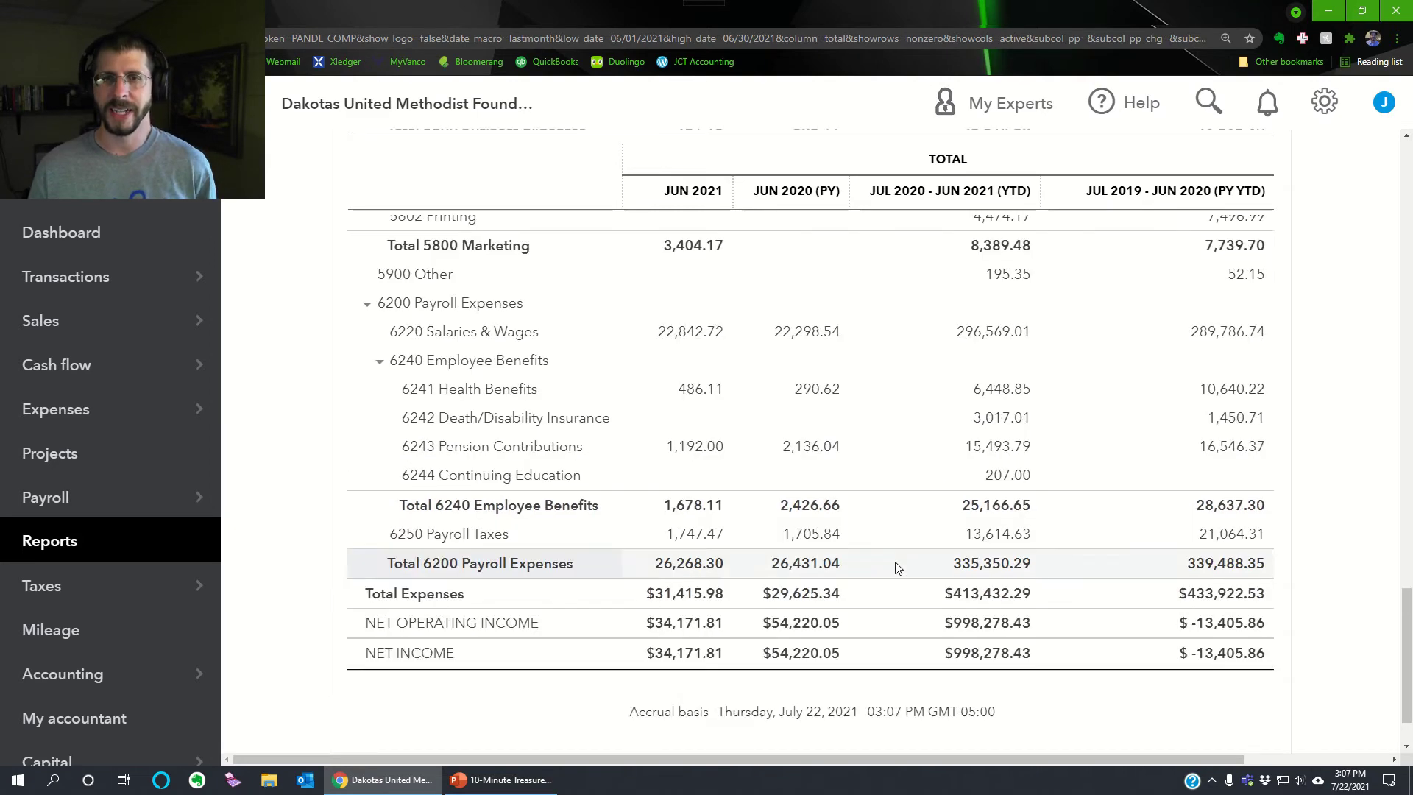
pyautogui.scroll(12, 896, 566)
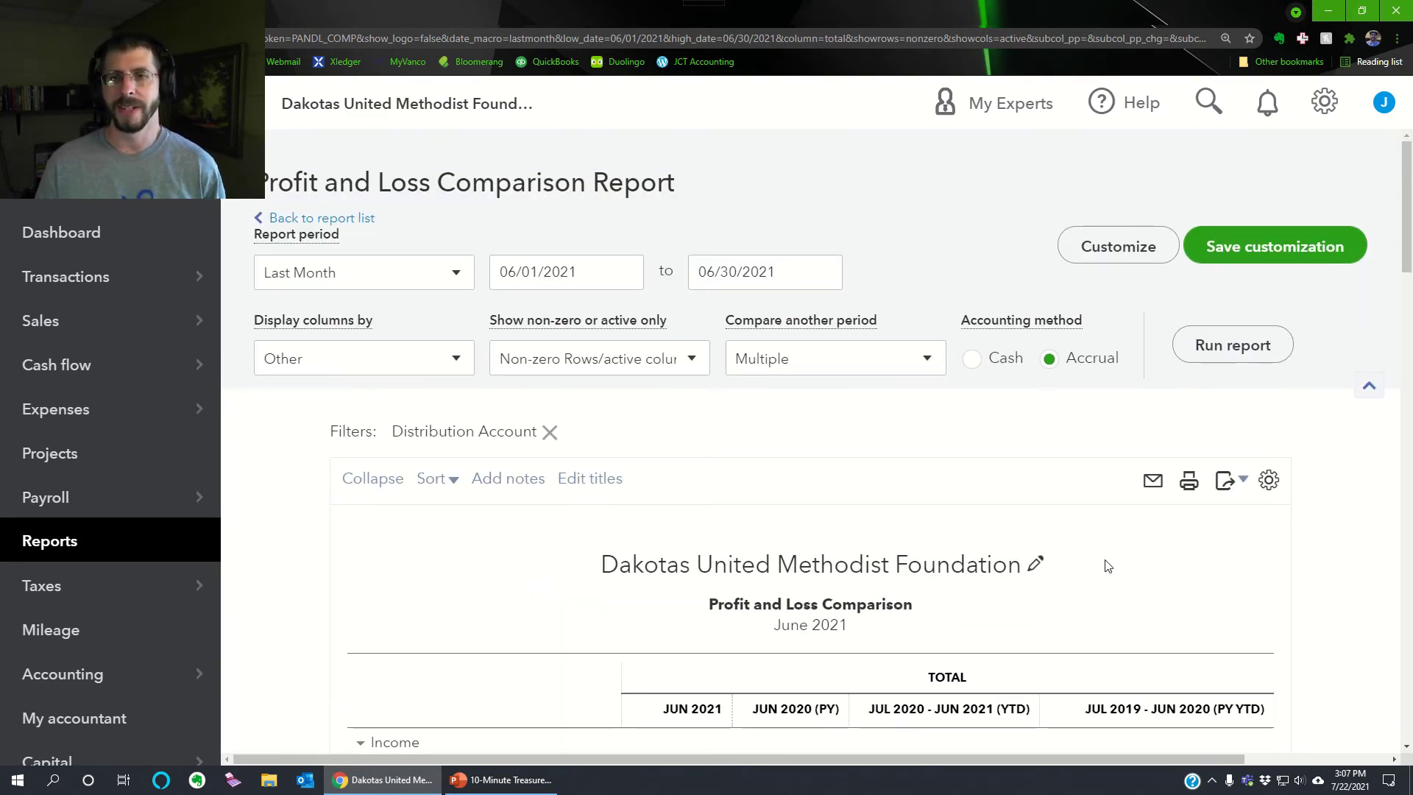
# Replace the report title with 'Statement of Activities'
pyautogui.click(944, 626)
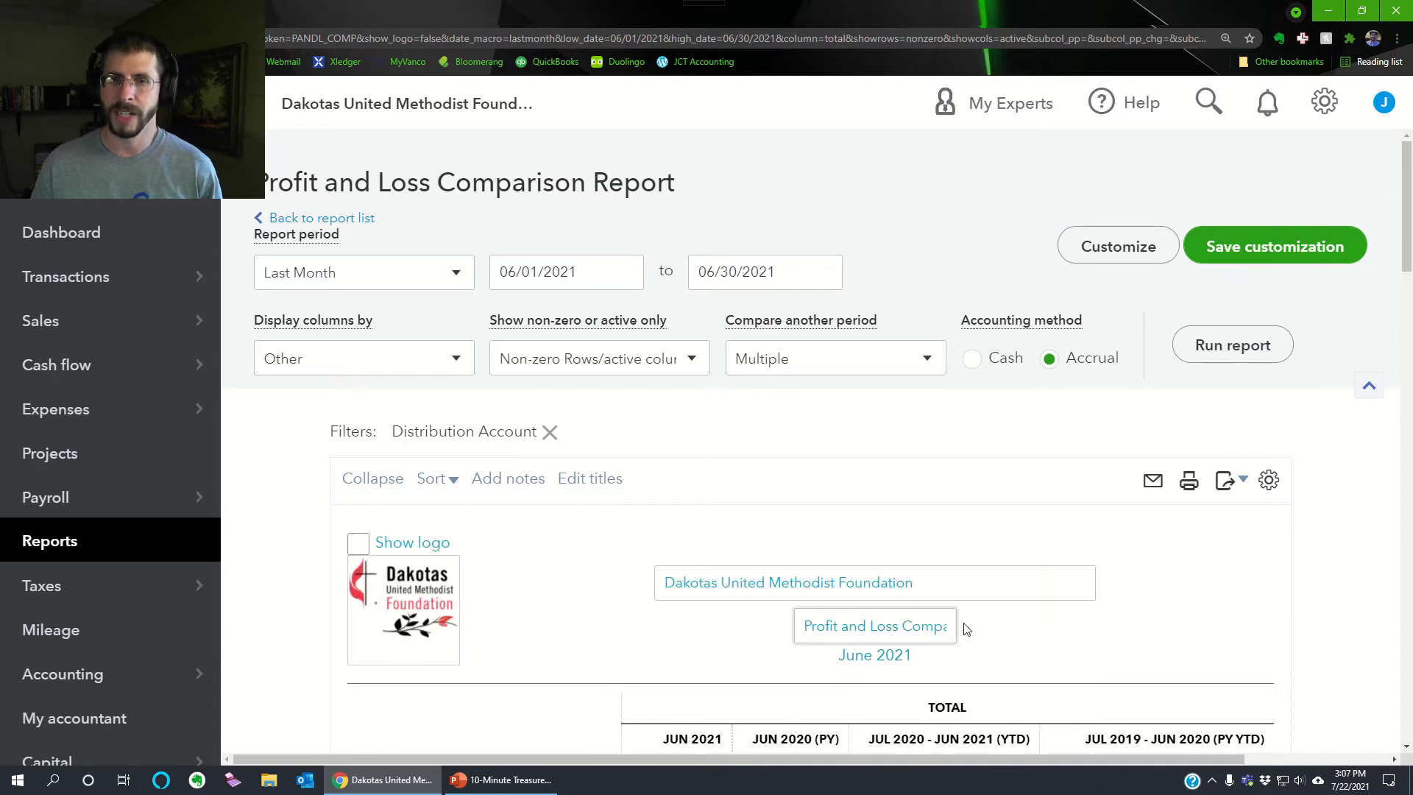
pyautogui.tripleClick(905, 625)
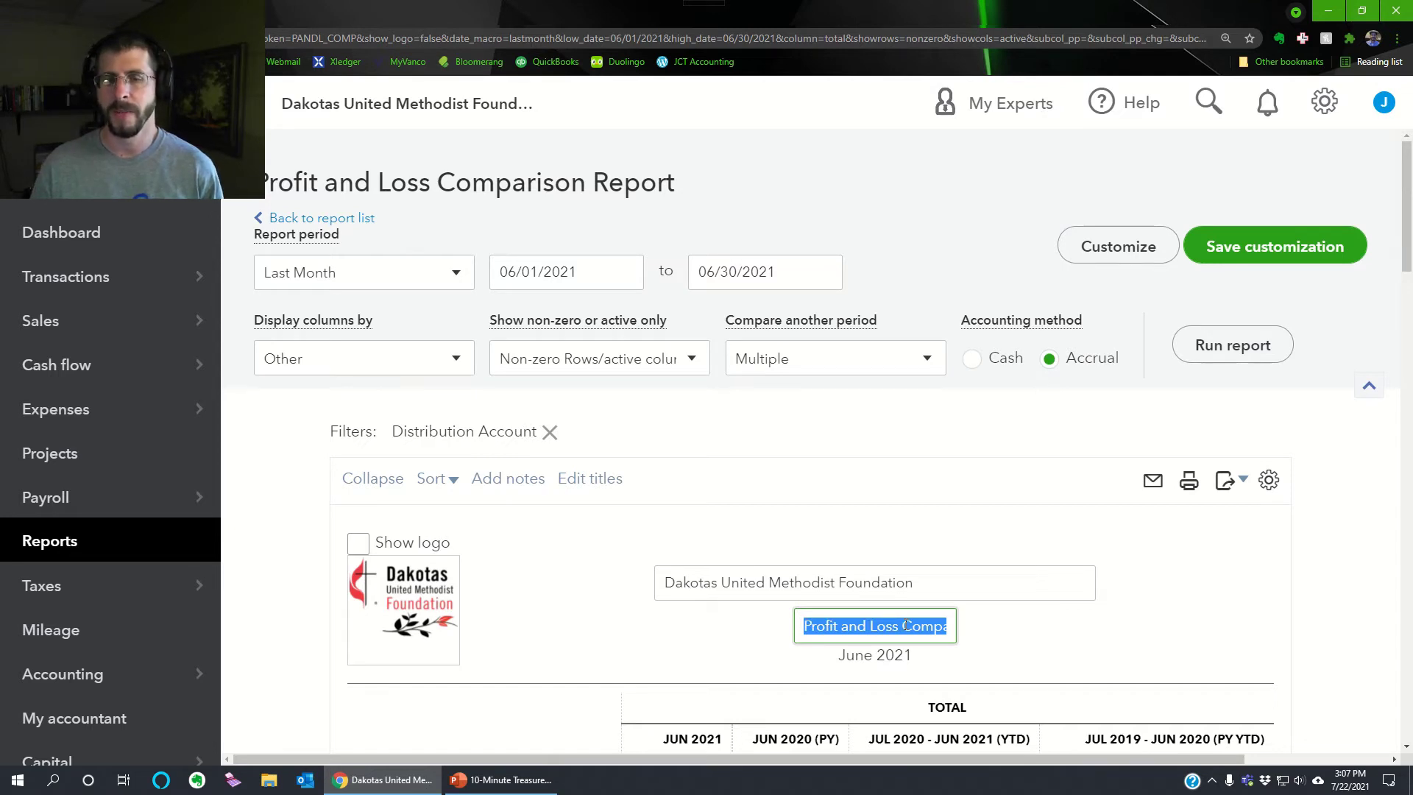
pyautogui.write('Statement of Activi')
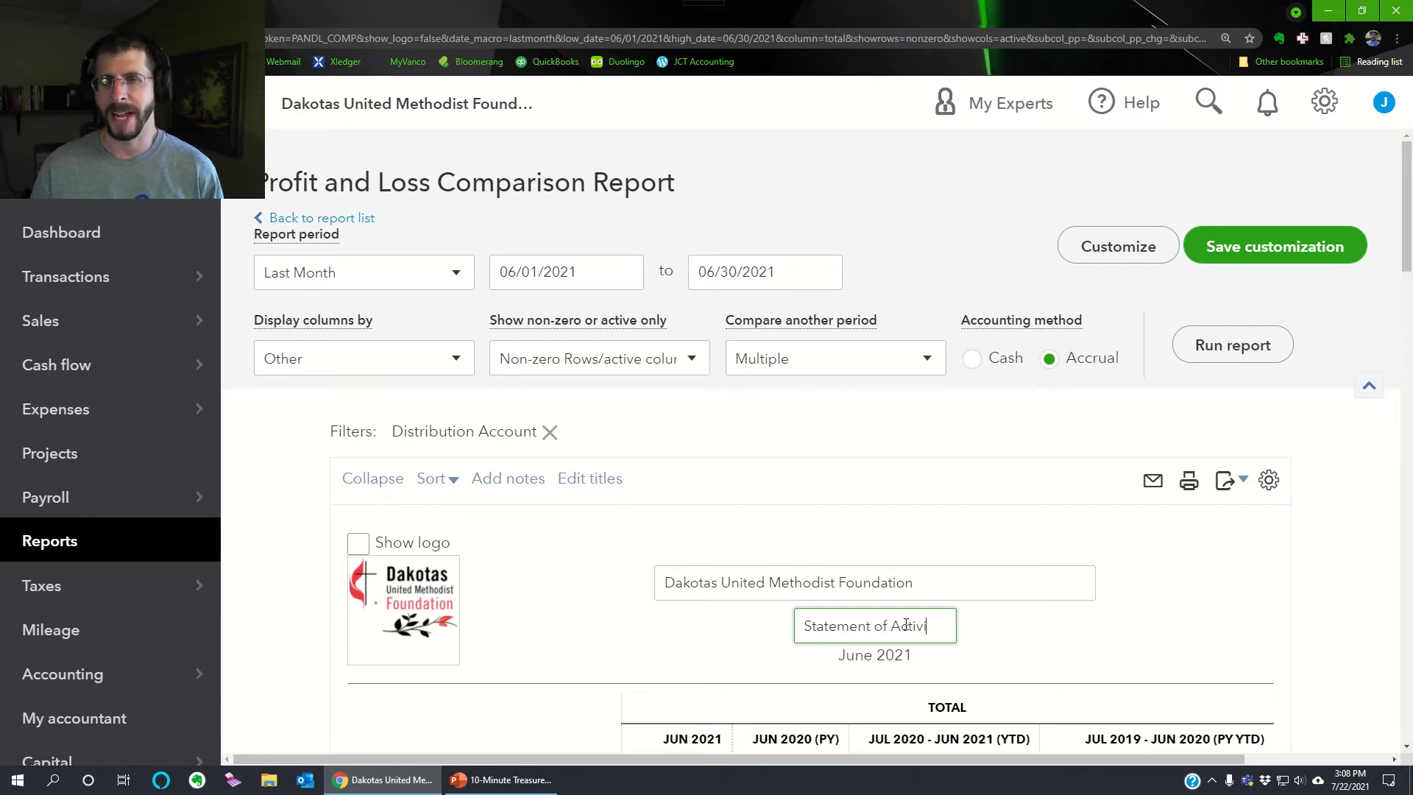
pyautogui.write('ties')
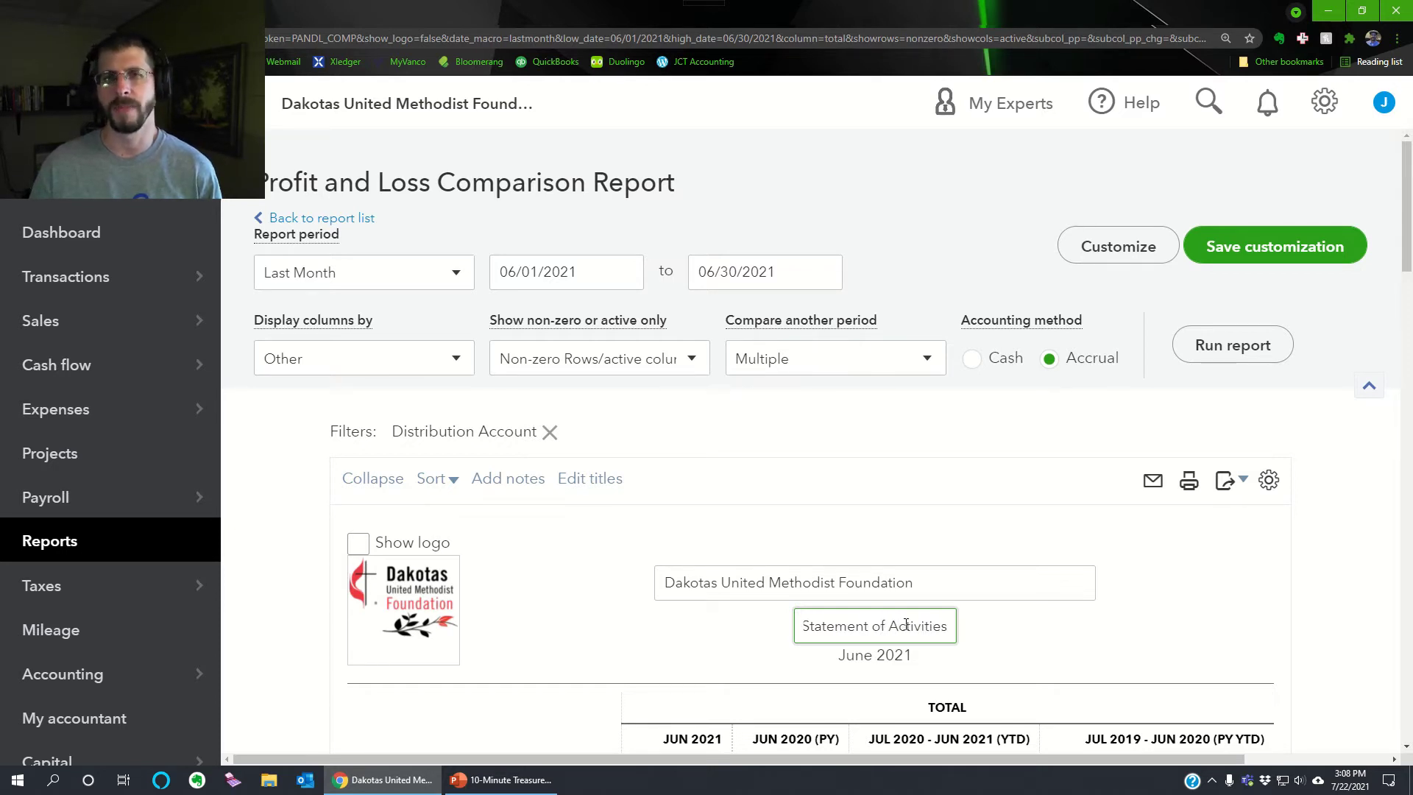
pyautogui.click(1052, 650)
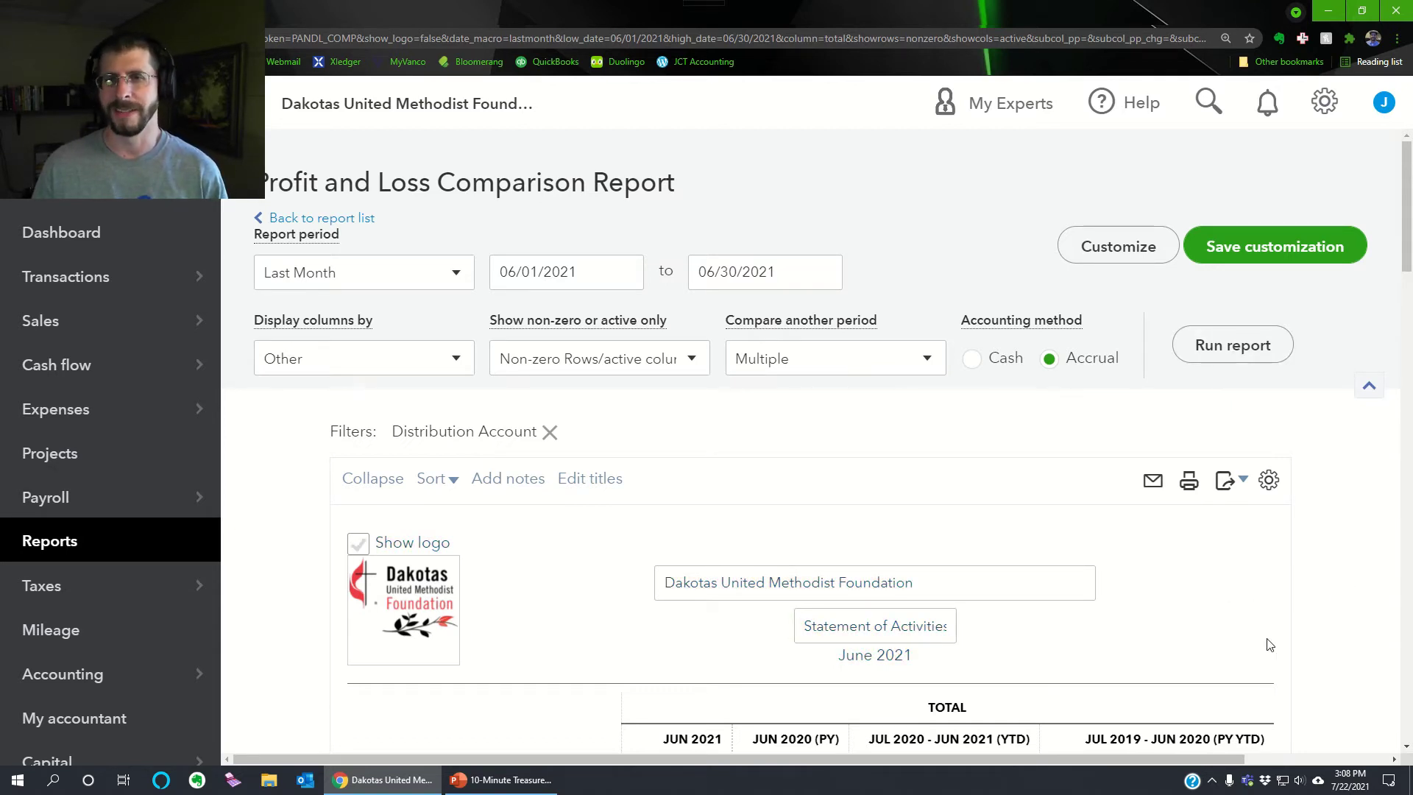
# Toggle Show logo on and back off so the company logo stays hidden
pyautogui.scroll(-2, 1270, 645)
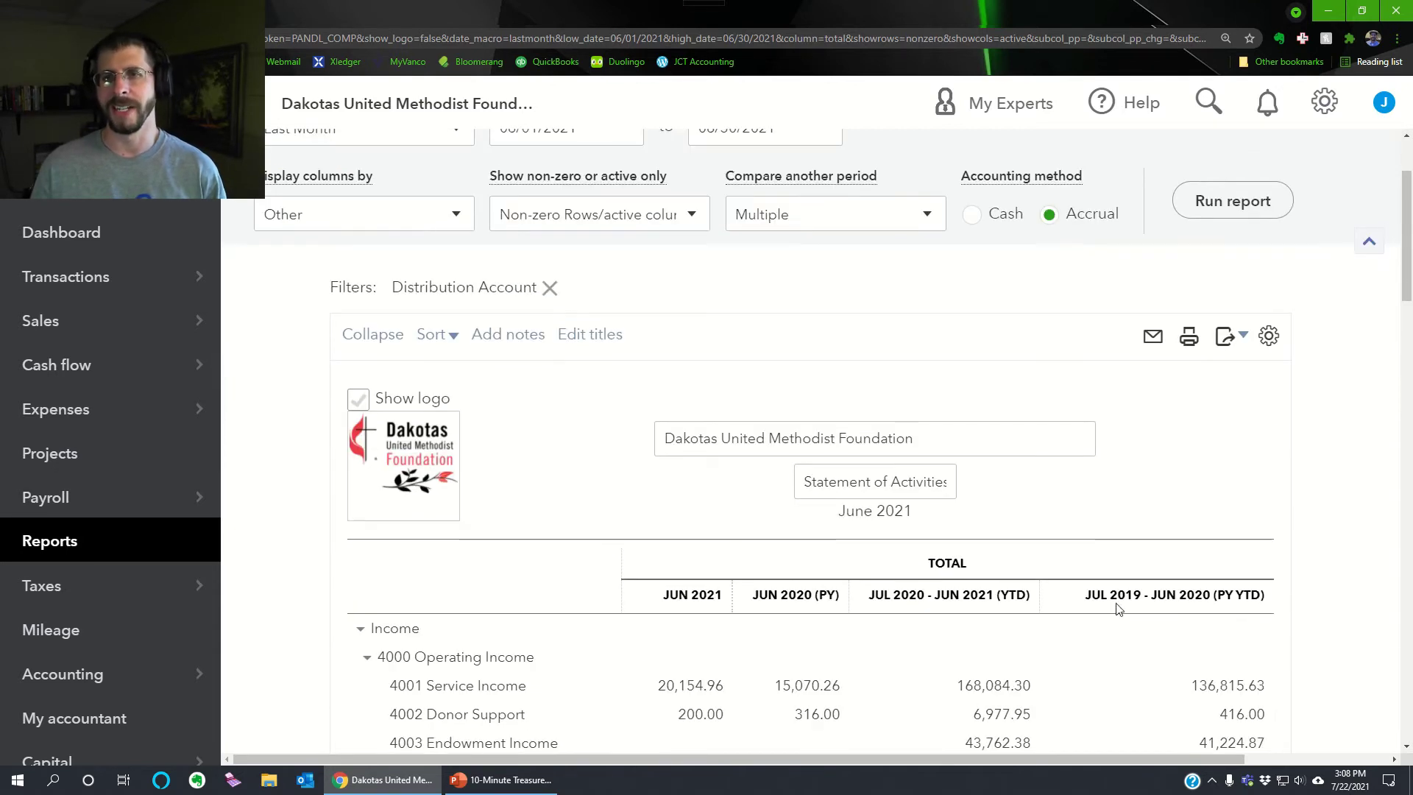
pyautogui.click(358, 398)
pyautogui.click(356, 399)
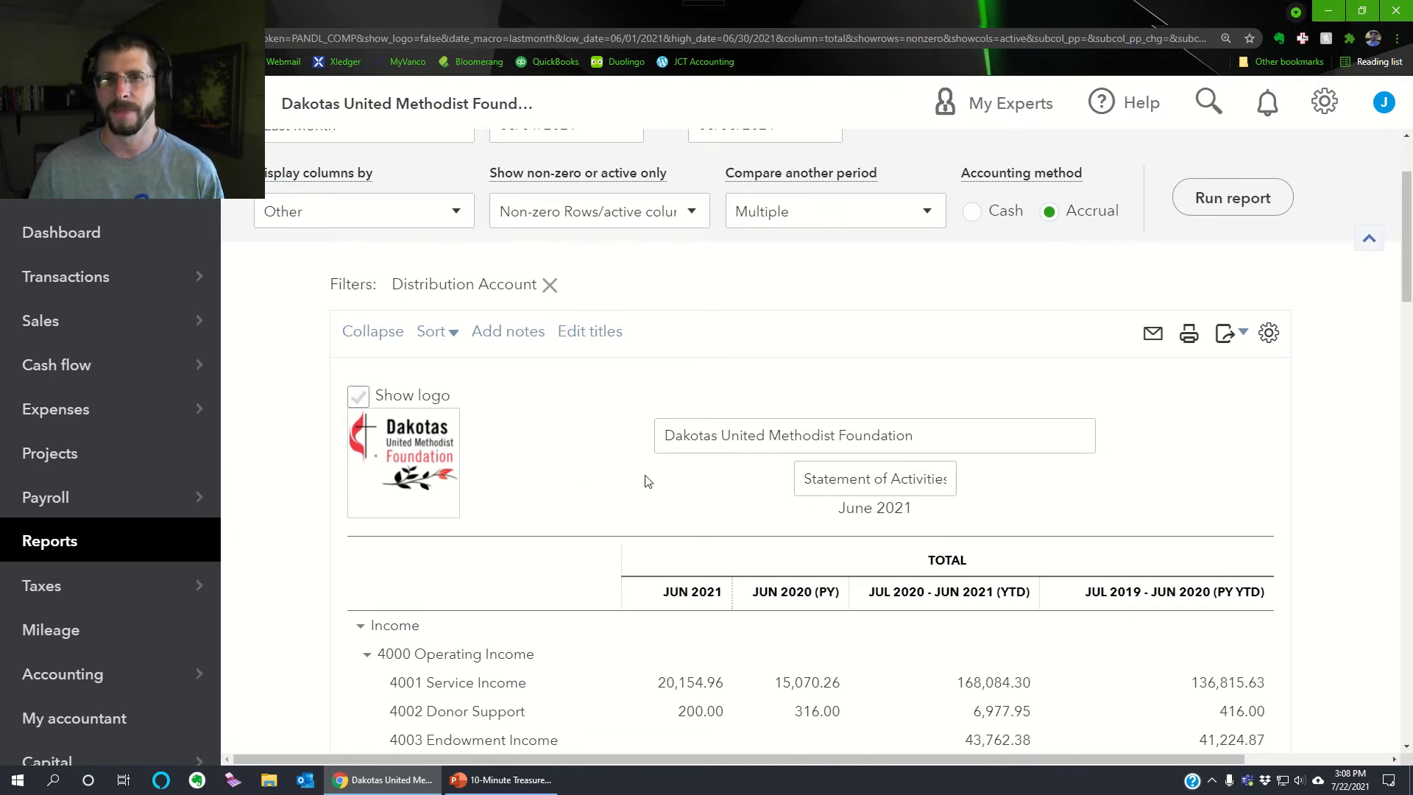
pyautogui.scroll(2, 1265, 456)
# Rerun the retitled report and review it, starting with 4001 Service Income at 20,154.96
pyautogui.click(1225, 344)
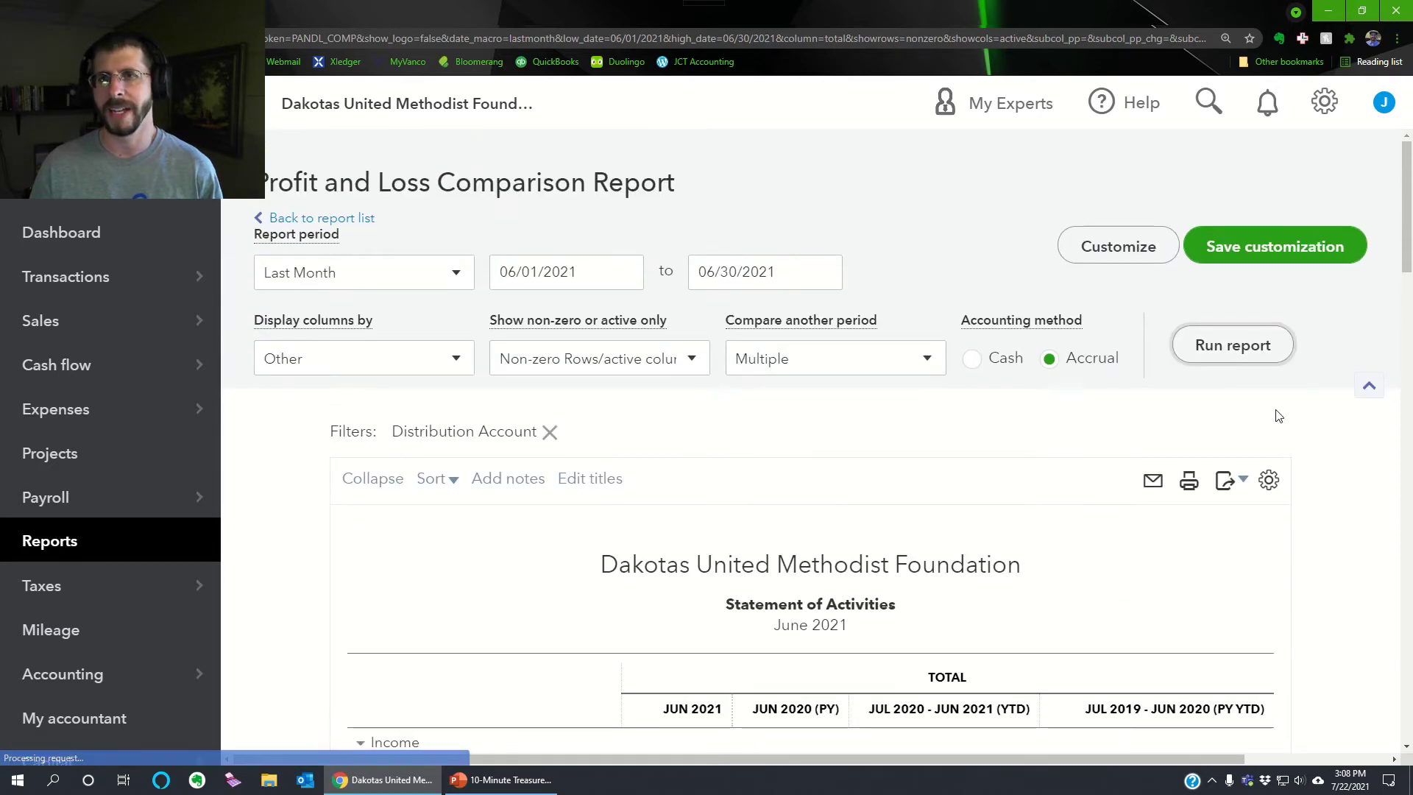
pyautogui.scroll(-4, 1273, 546)
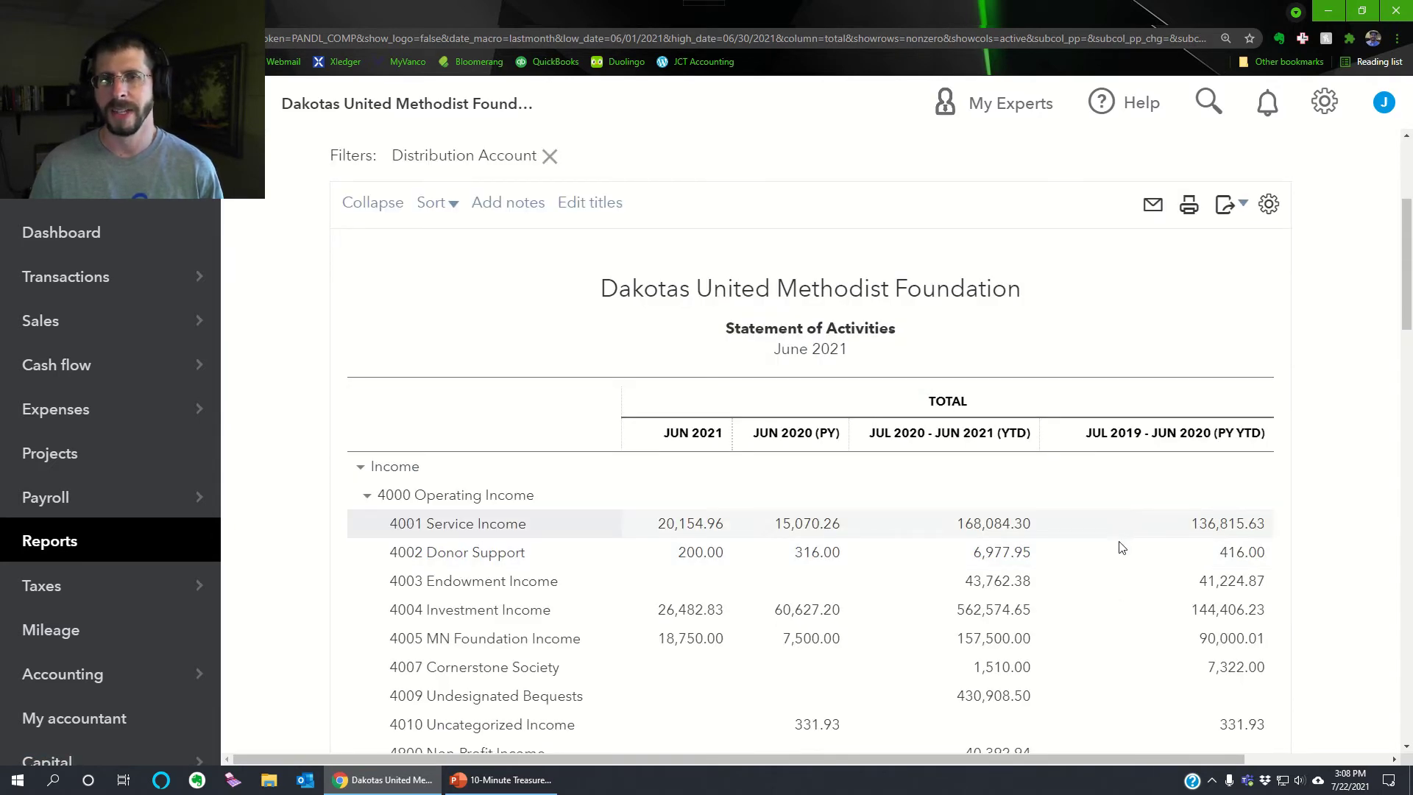
pyautogui.scroll(4, 1202, 417)
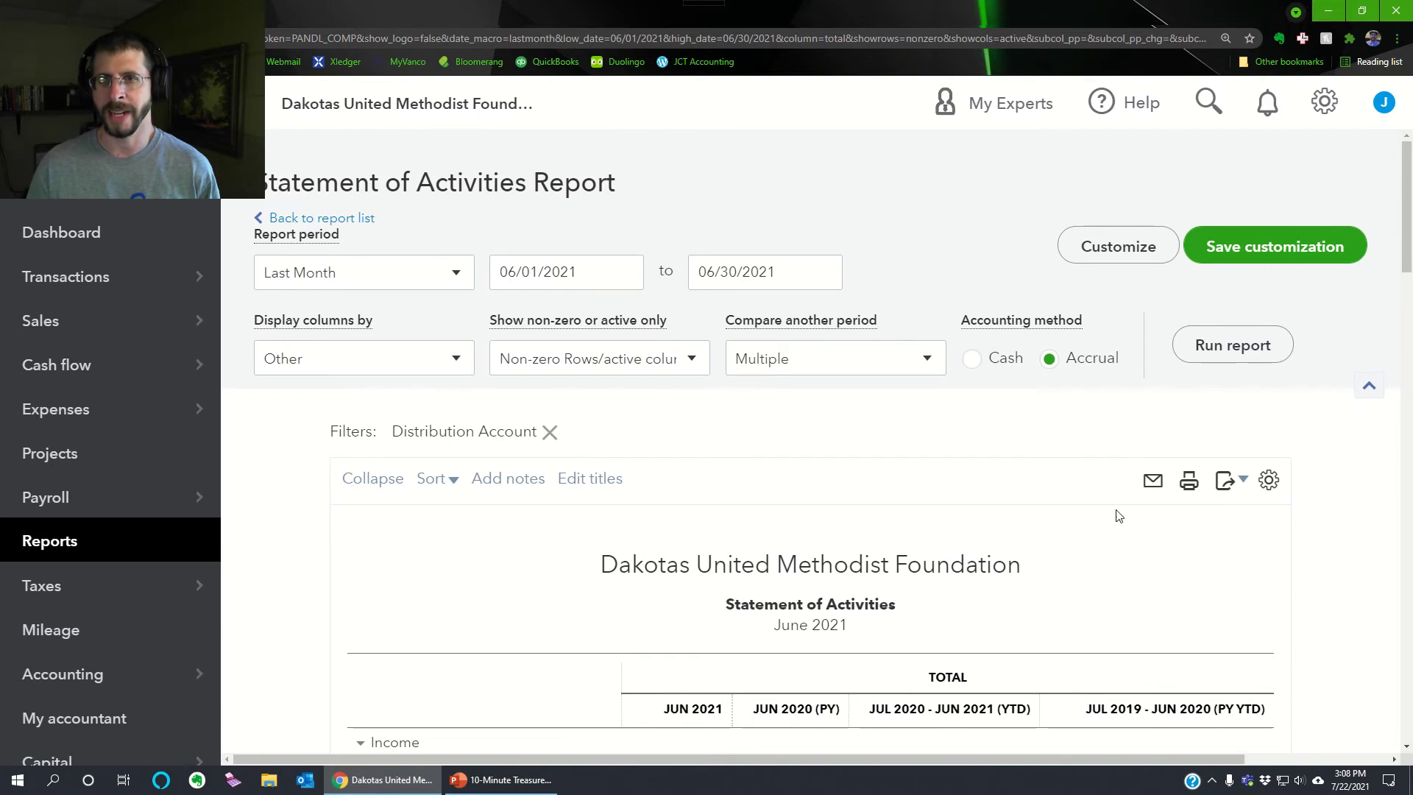
pyautogui.scroll(-14, 1118, 515)
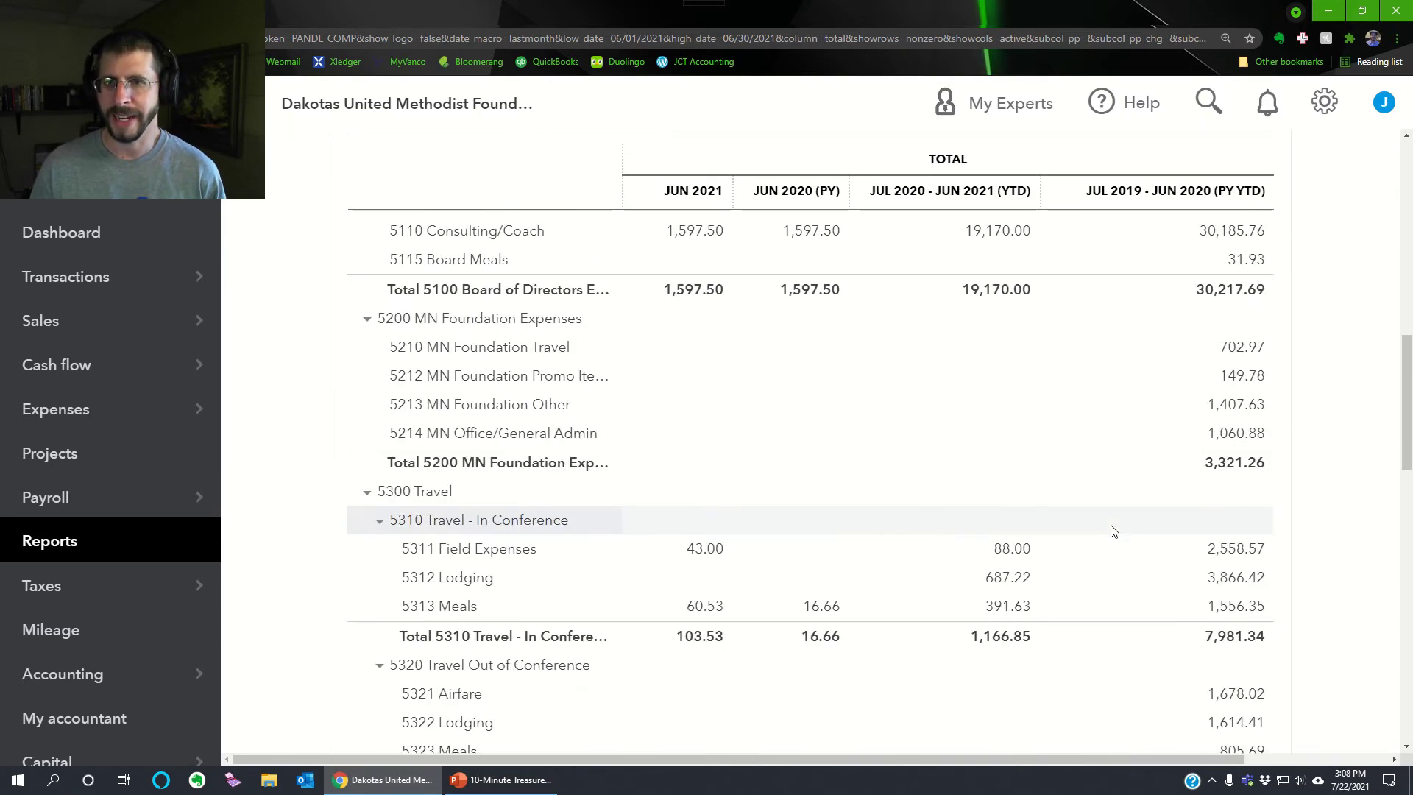
pyautogui.scroll(2, 1052, 524)
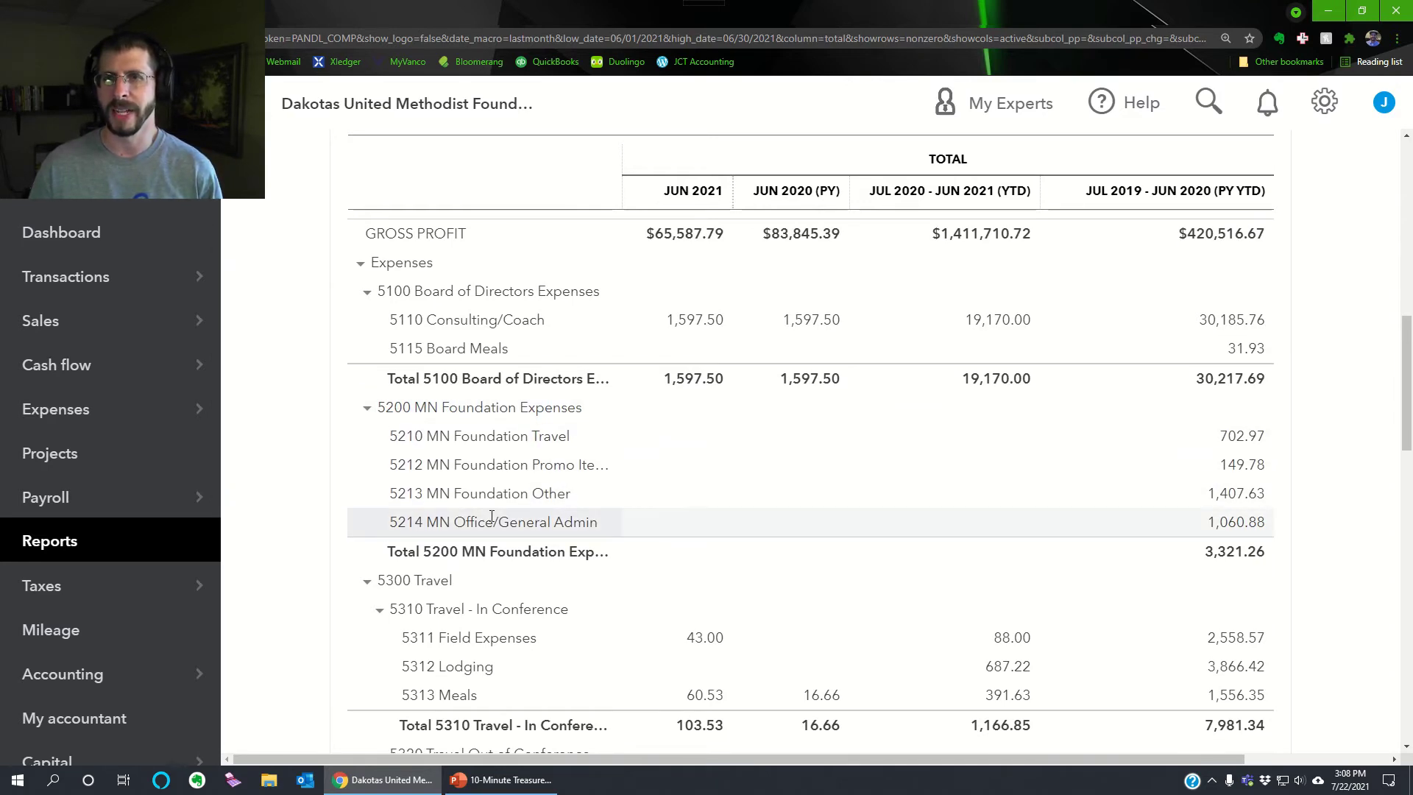
pyautogui.scroll(12, 706, 489)
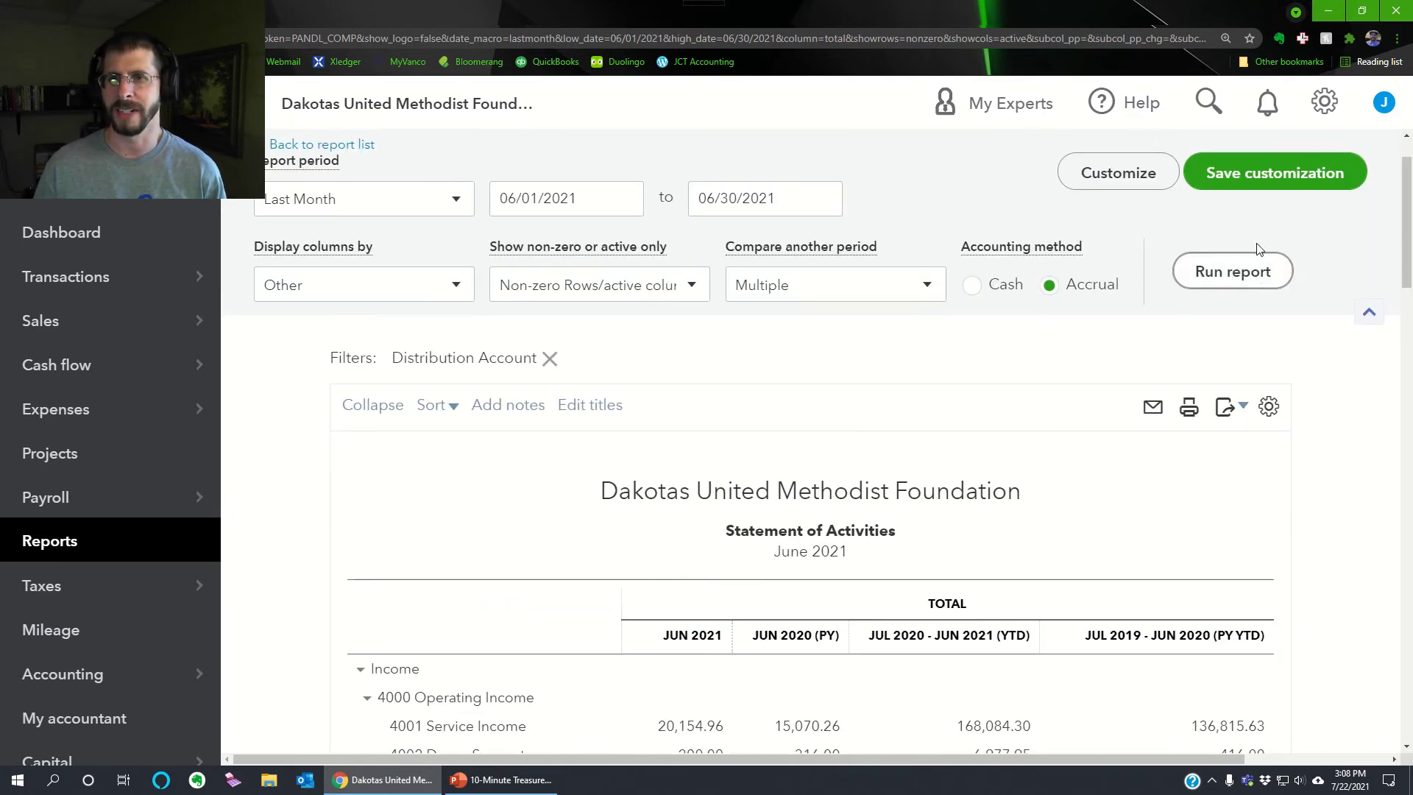
# Create a new monthly-reports group for the saved customization
pyautogui.click(1264, 180)
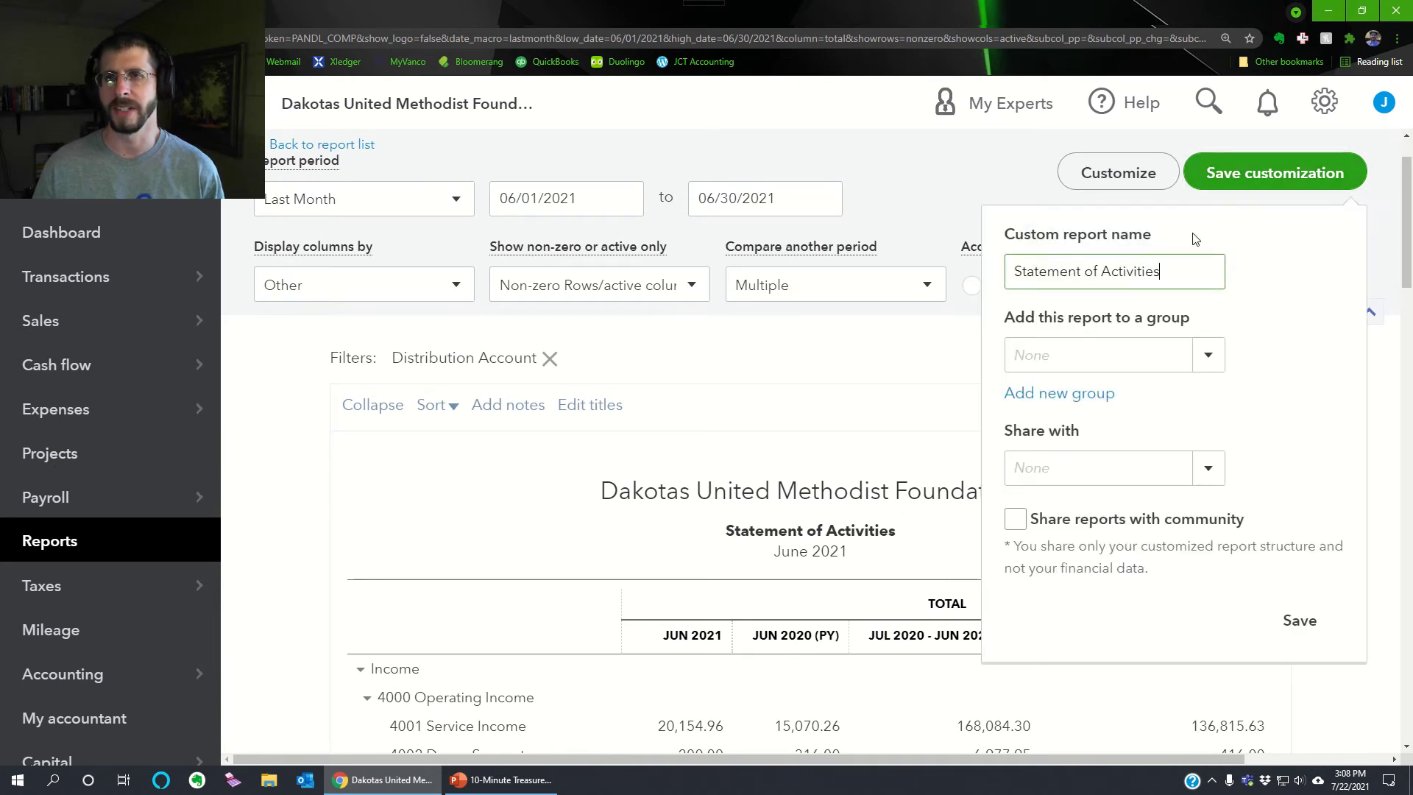
pyautogui.click(1208, 359)
pyautogui.click(1208, 359)
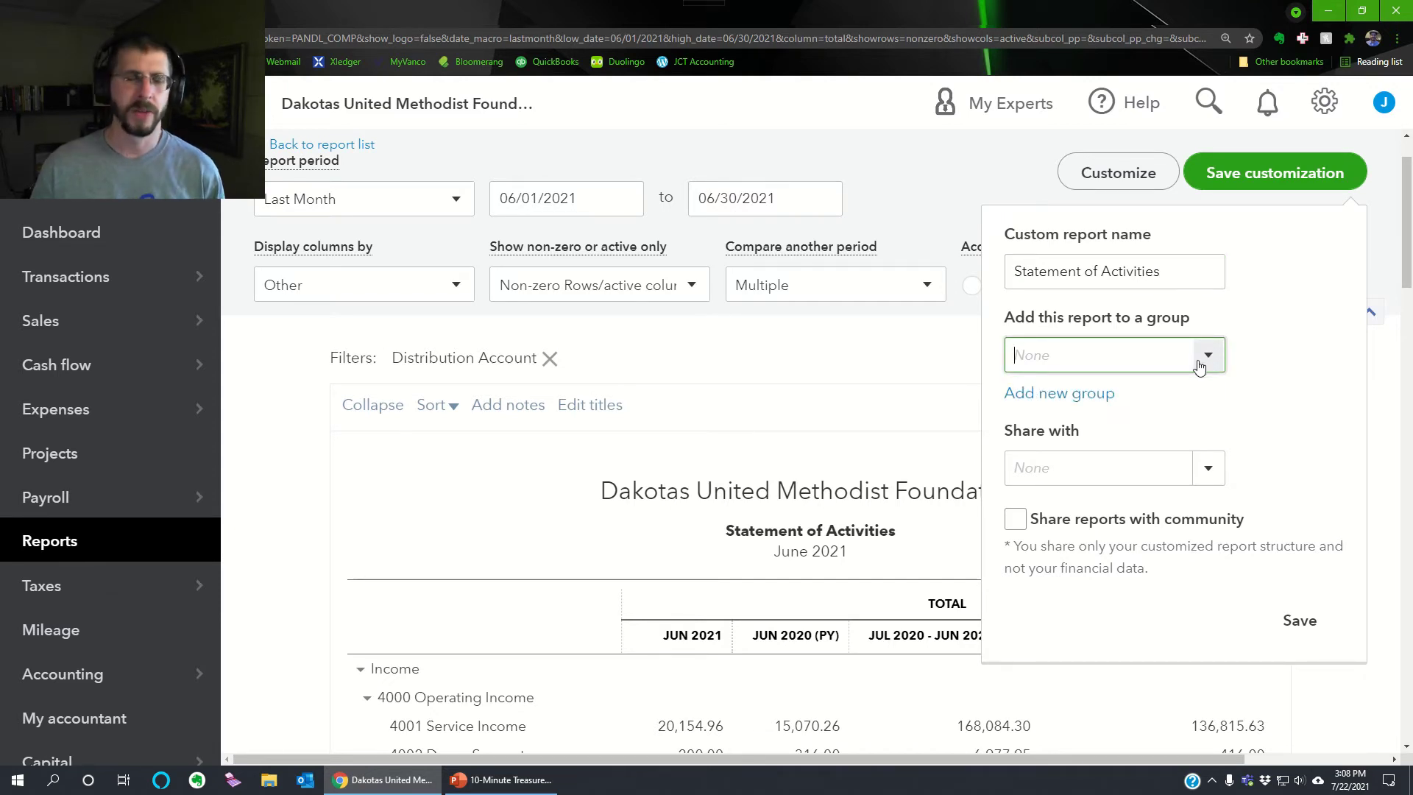
pyautogui.click(1099, 394)
pyautogui.click(1089, 443)
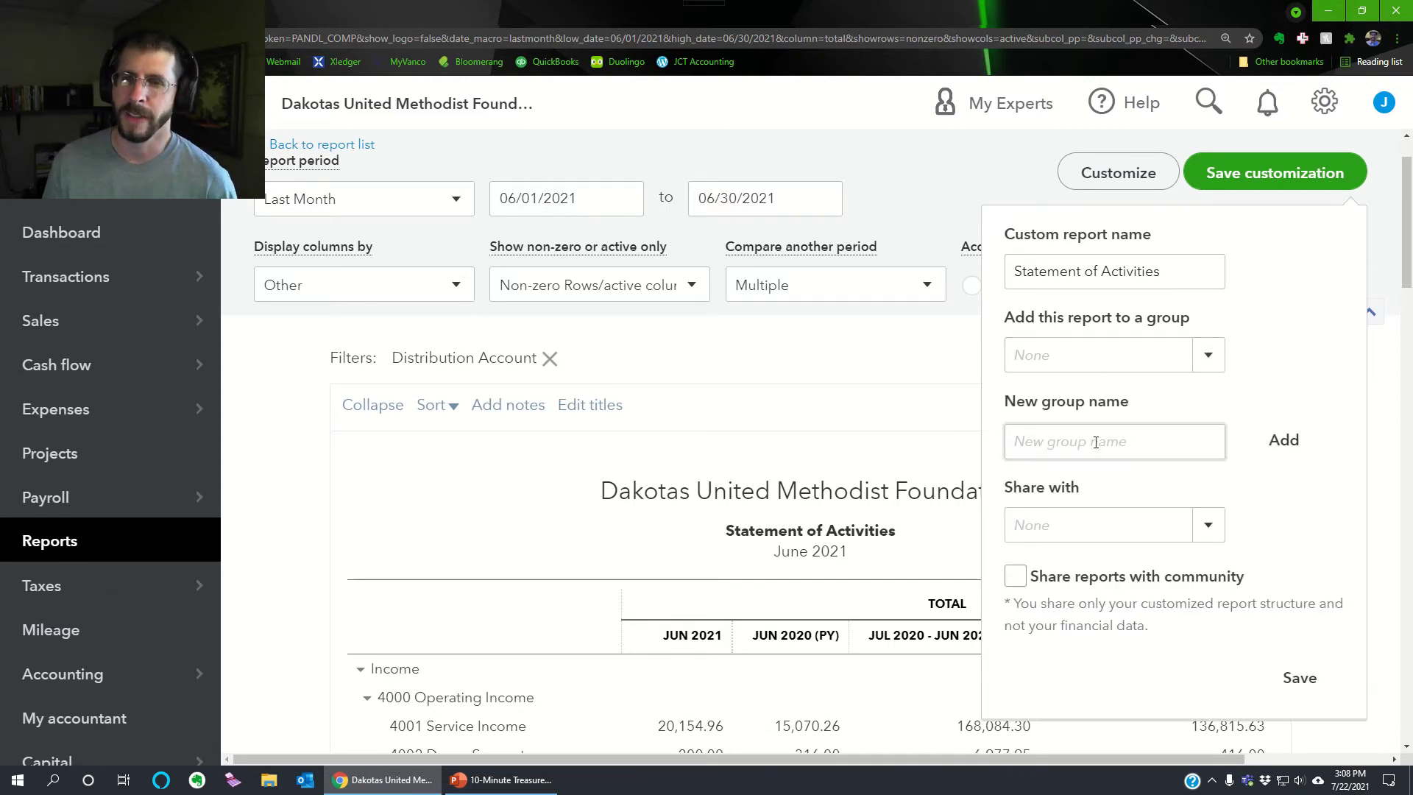
pyautogui.write("Jeff's")
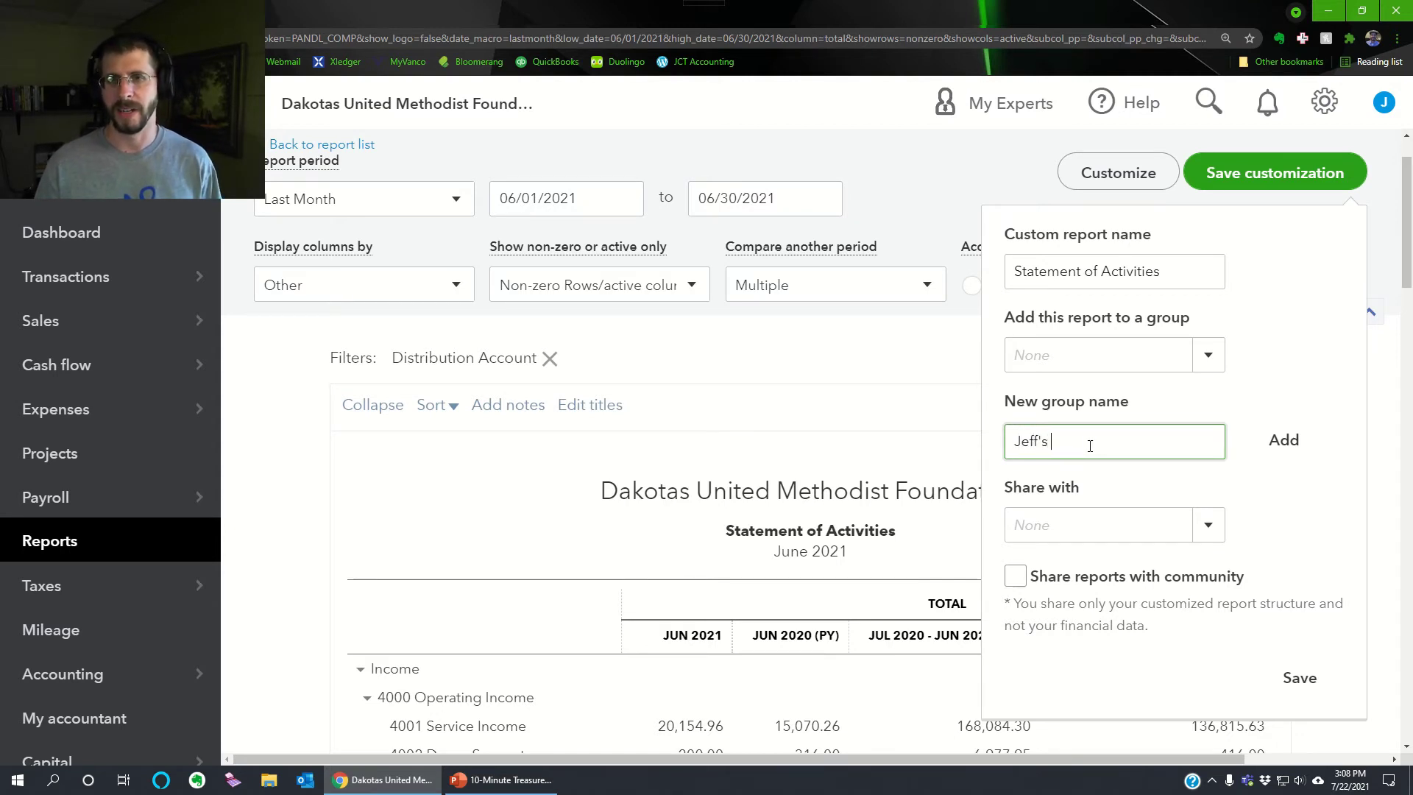
pyautogui.write(' Monthly ')
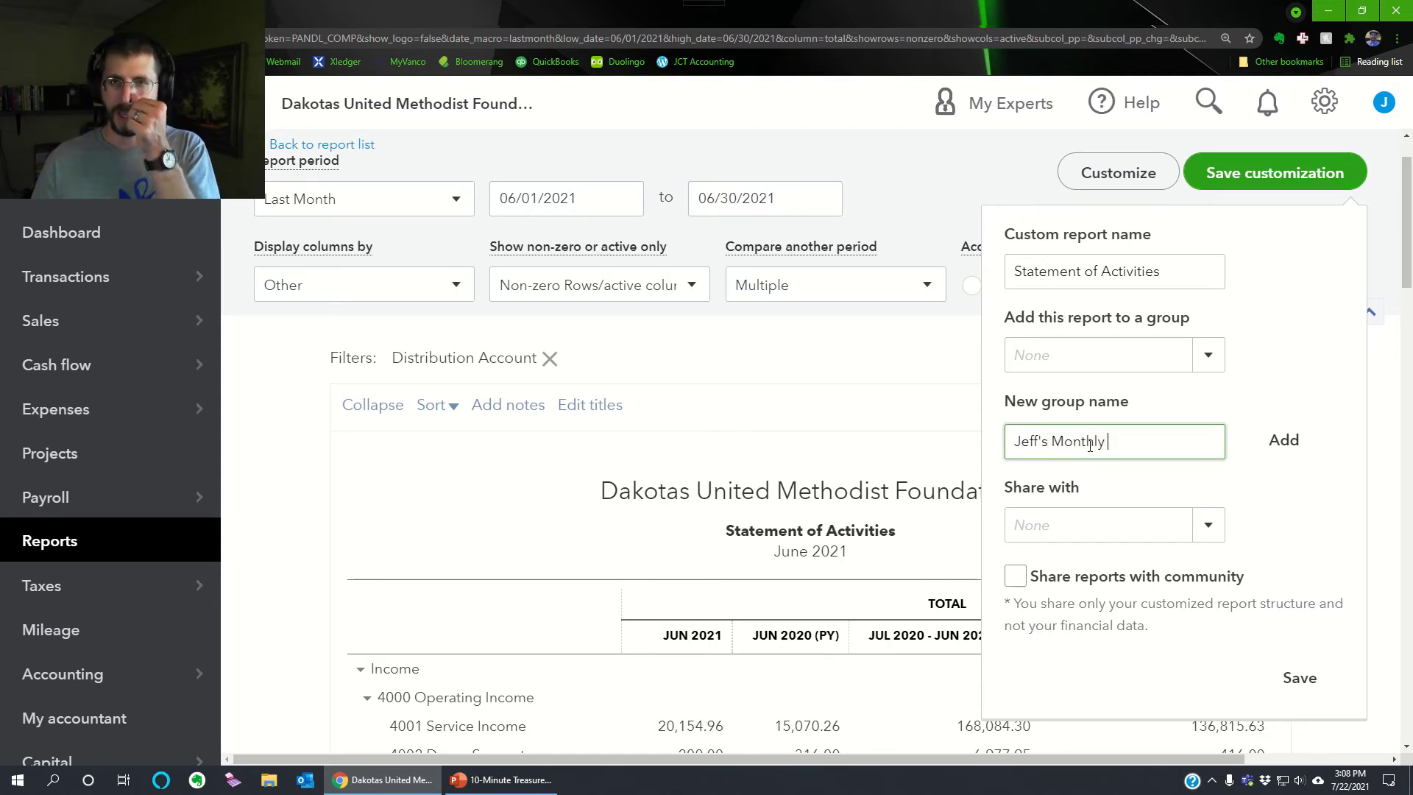
pyautogui.write('Reports')
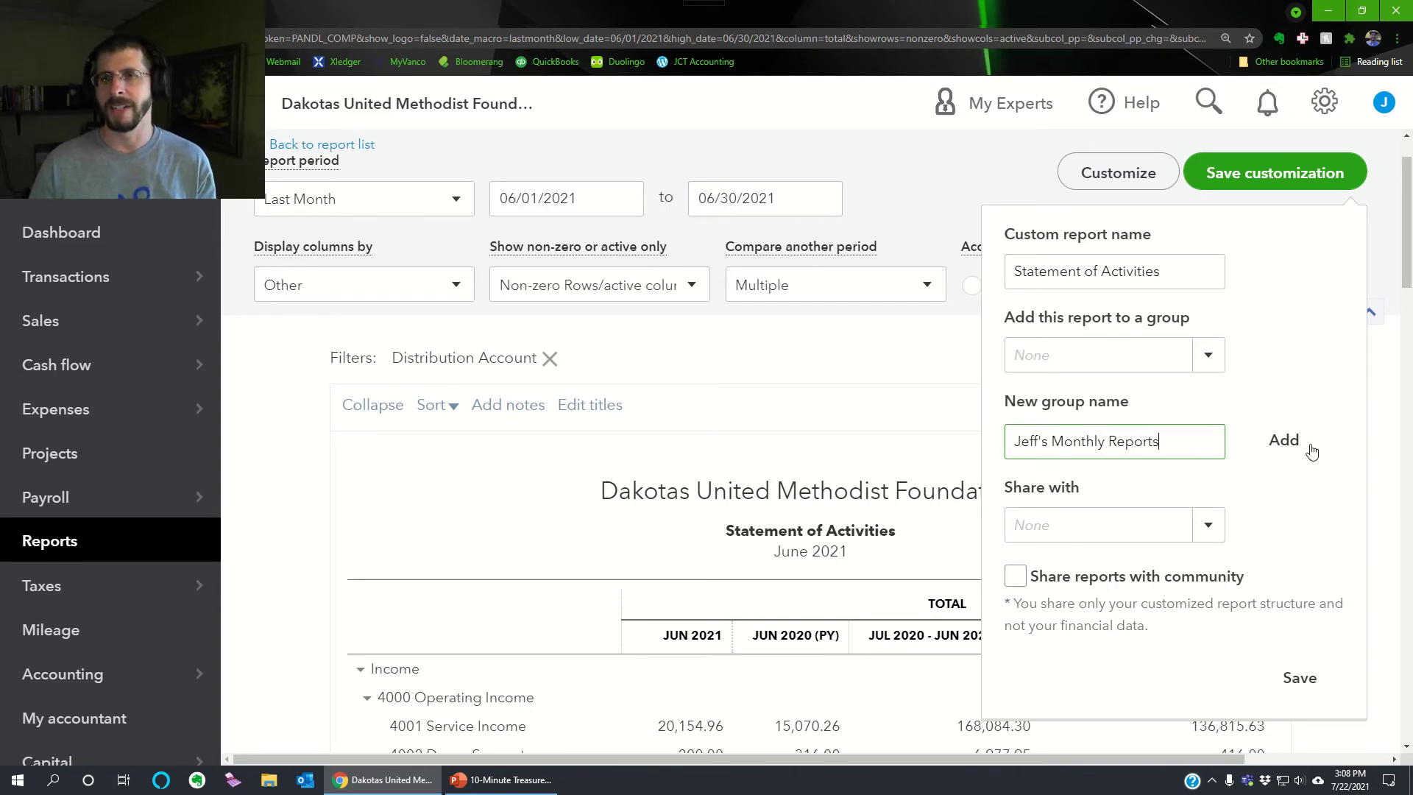
pyautogui.click(1301, 445)
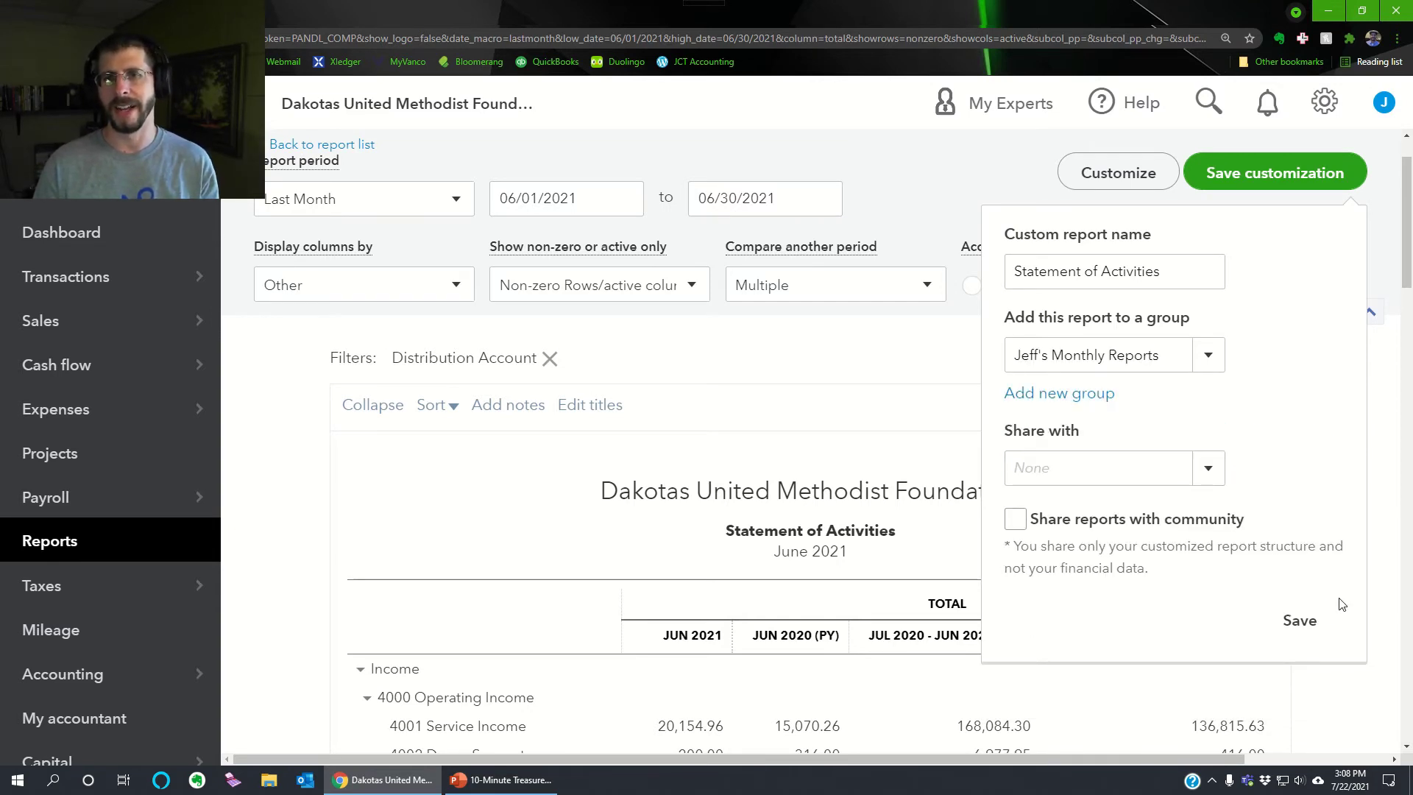
# Leave sharing set to None and save the report into the new group
pyautogui.click(1207, 469)
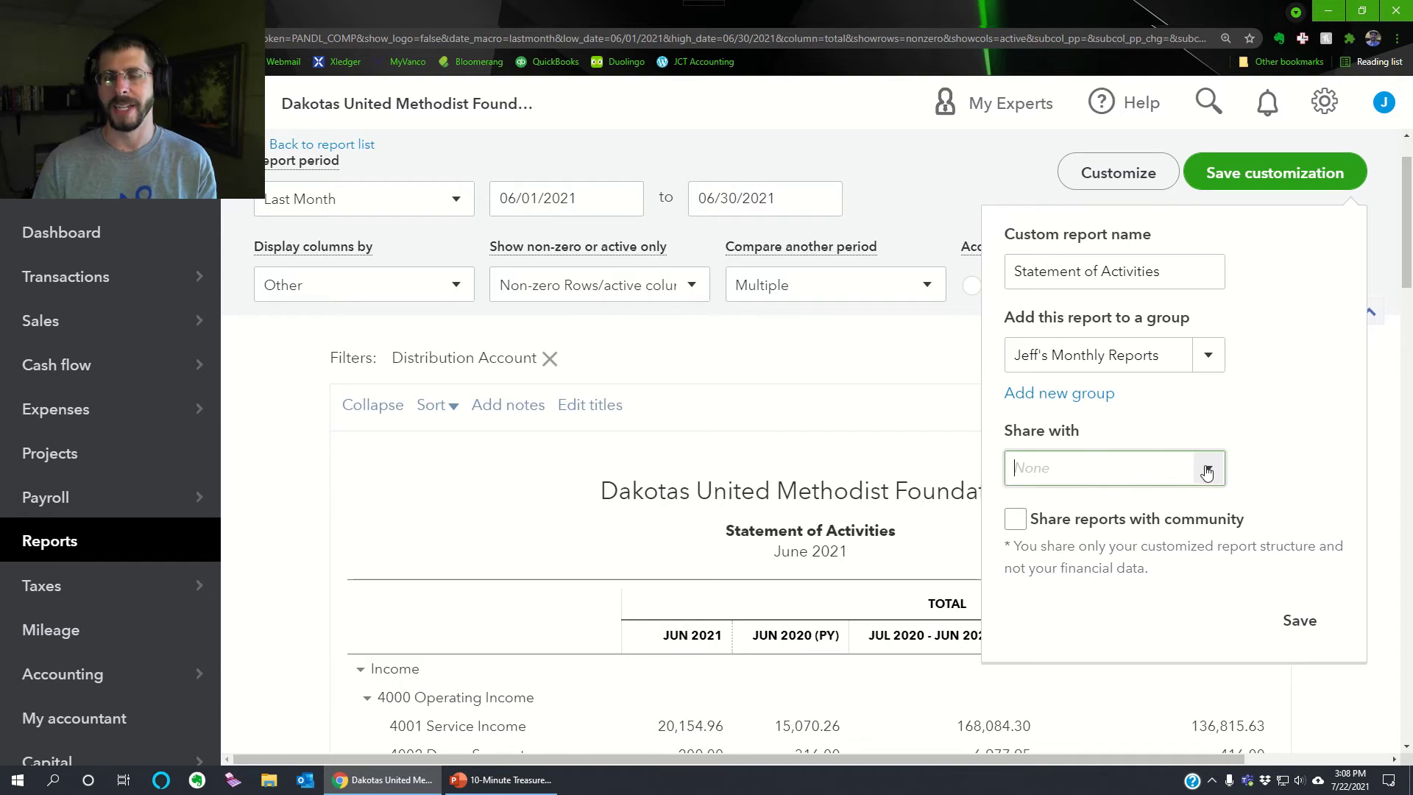
pyautogui.click(1207, 469)
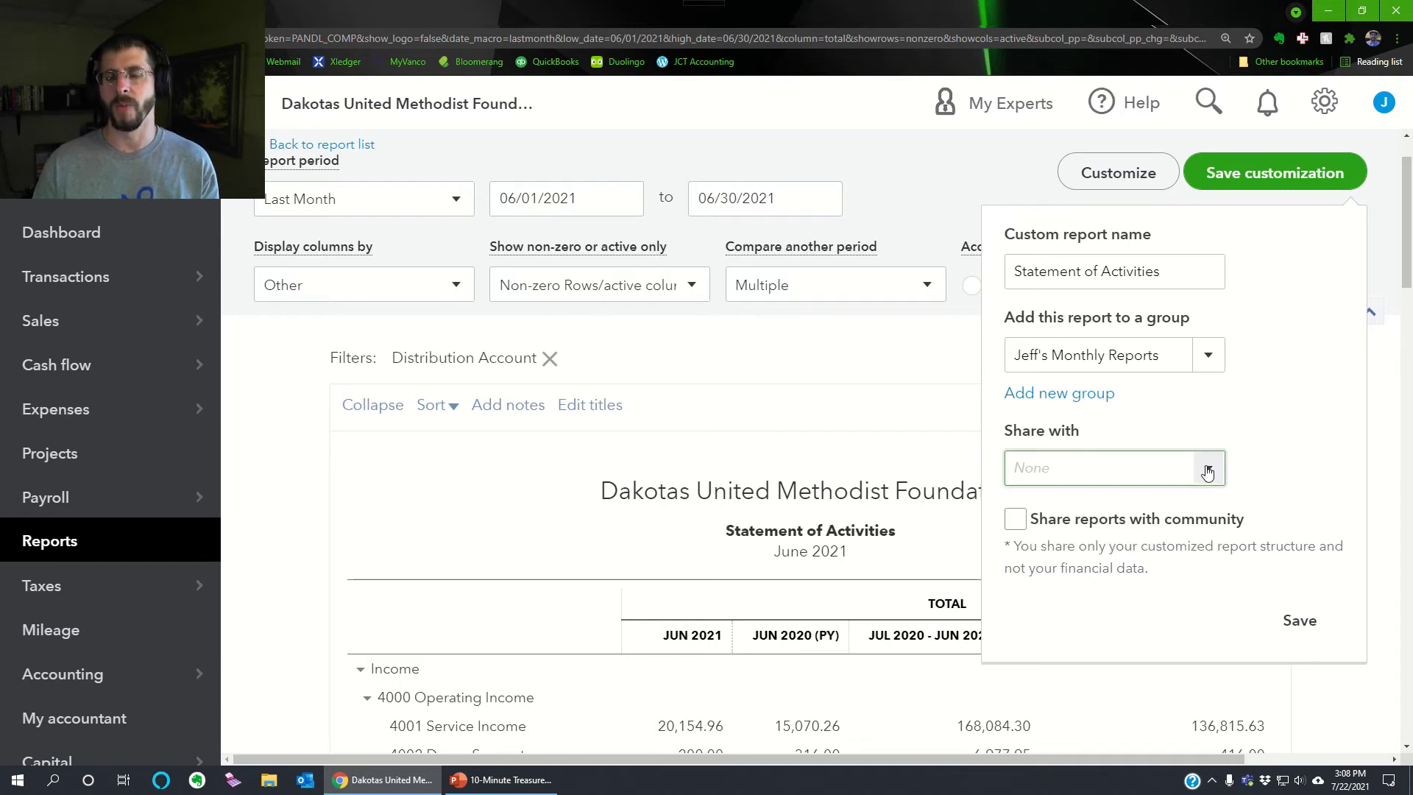
pyautogui.click(1300, 622)
# Show the Custom reports list and briefly expand the new monthly-reports group
pyautogui.scroll(-3, 1283, 521)
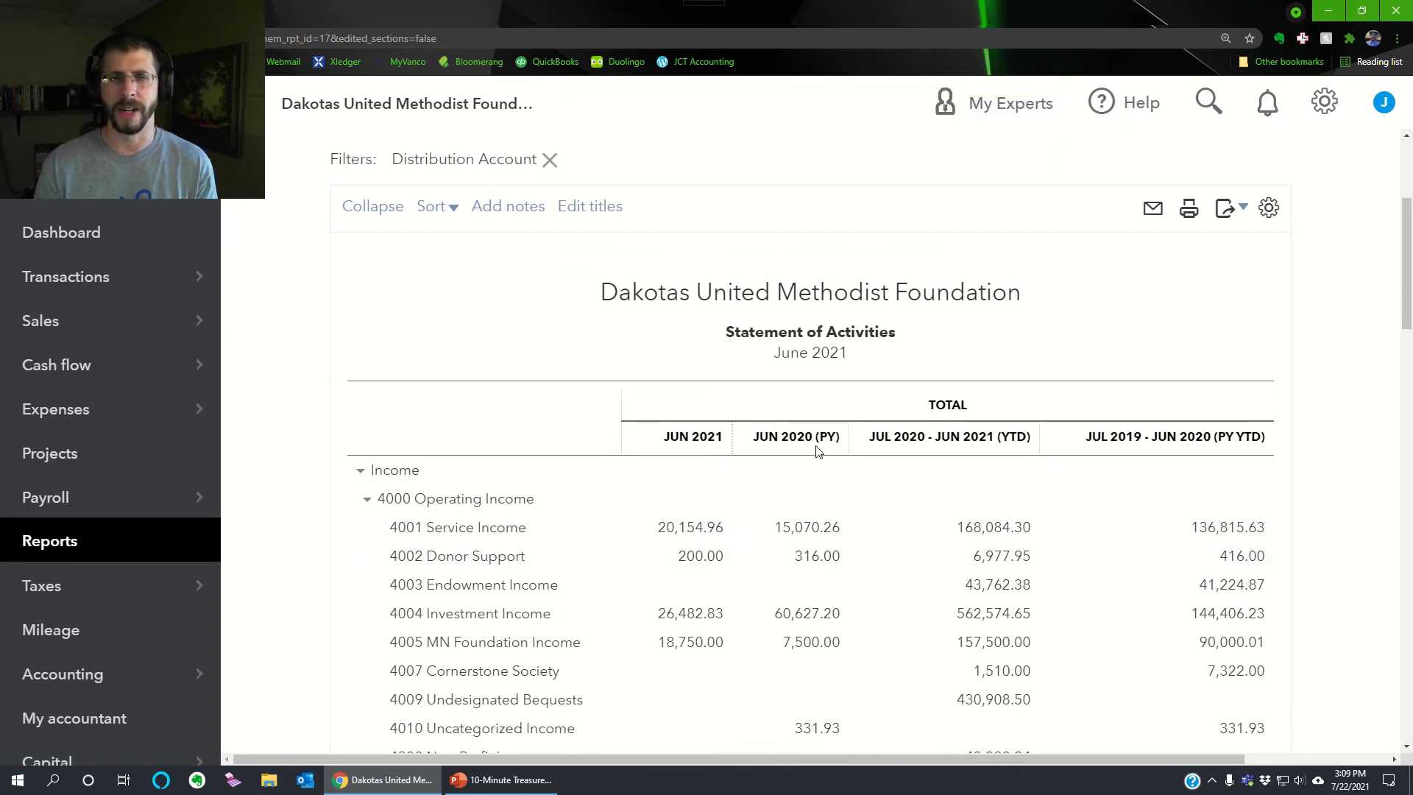
pyautogui.scroll(2, 634, 420)
pyautogui.click(91, 543)
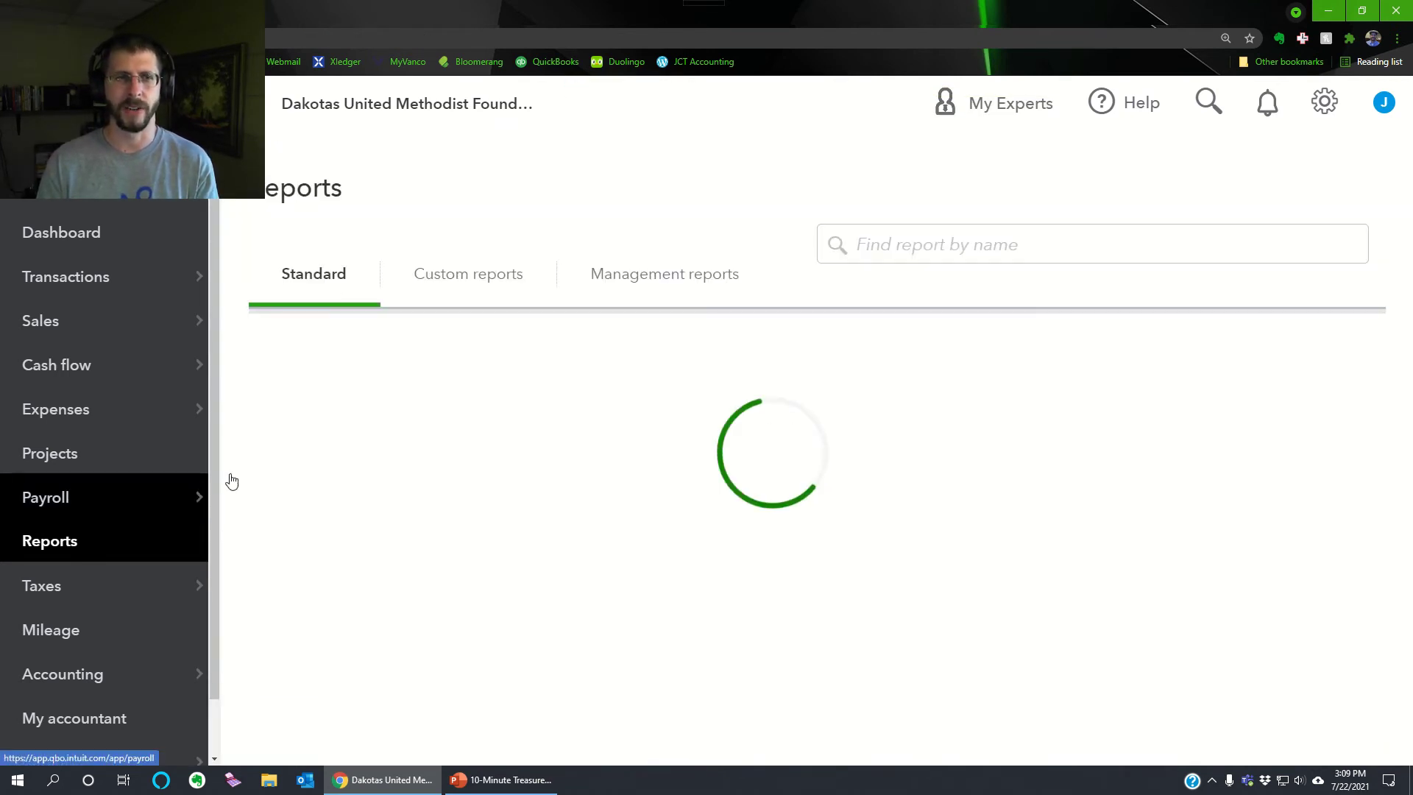
pyautogui.click(451, 286)
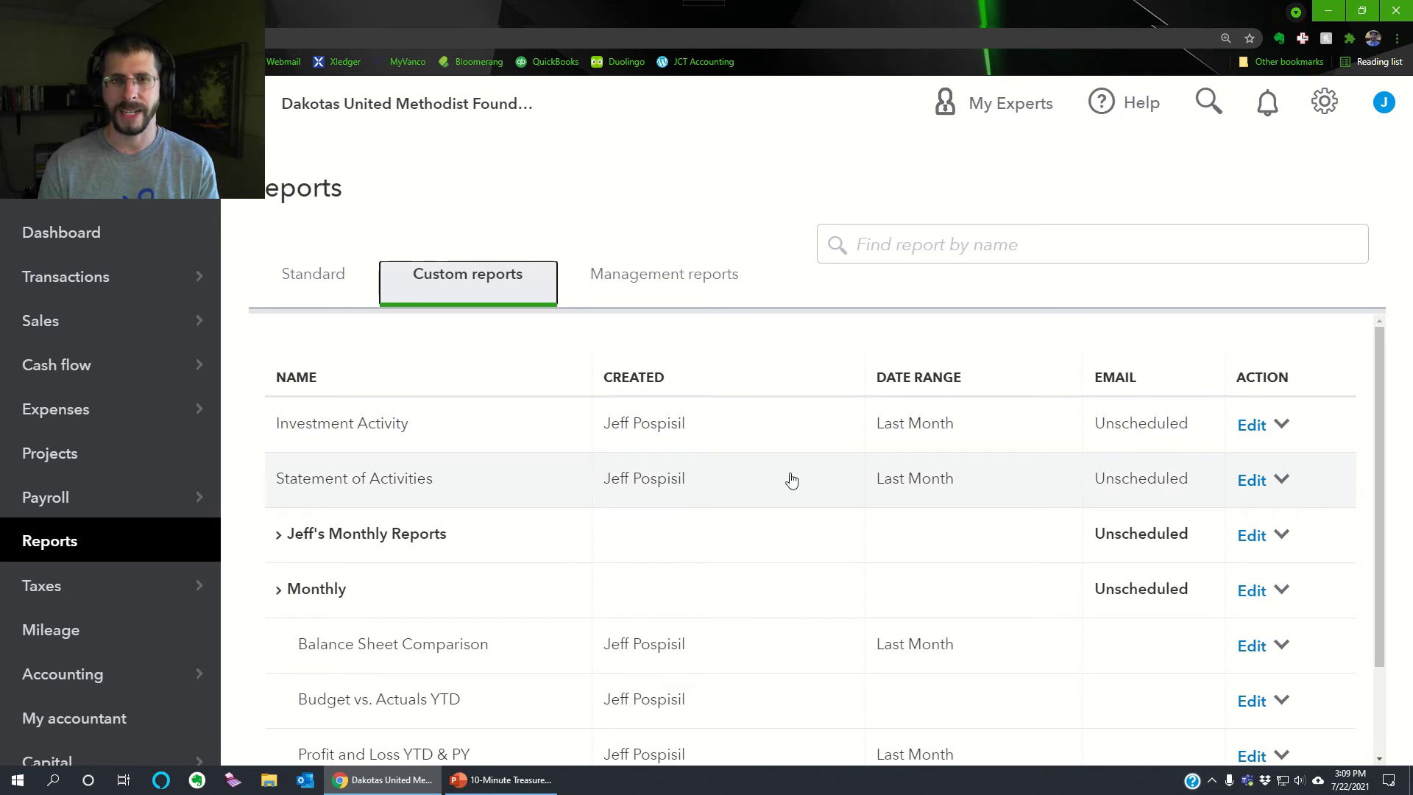
pyautogui.scroll(-2, 766, 483)
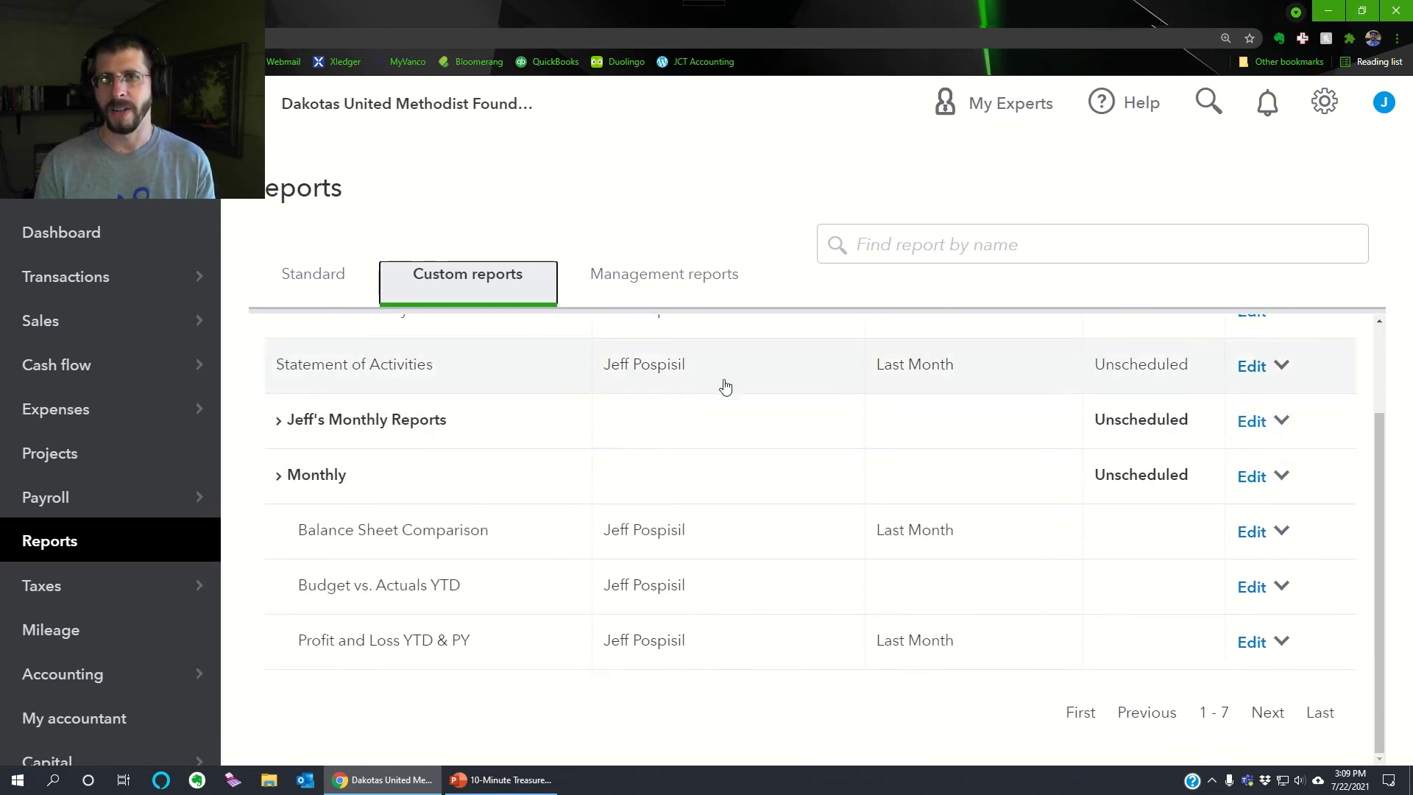
pyautogui.click(277, 427)
pyautogui.click(280, 425)
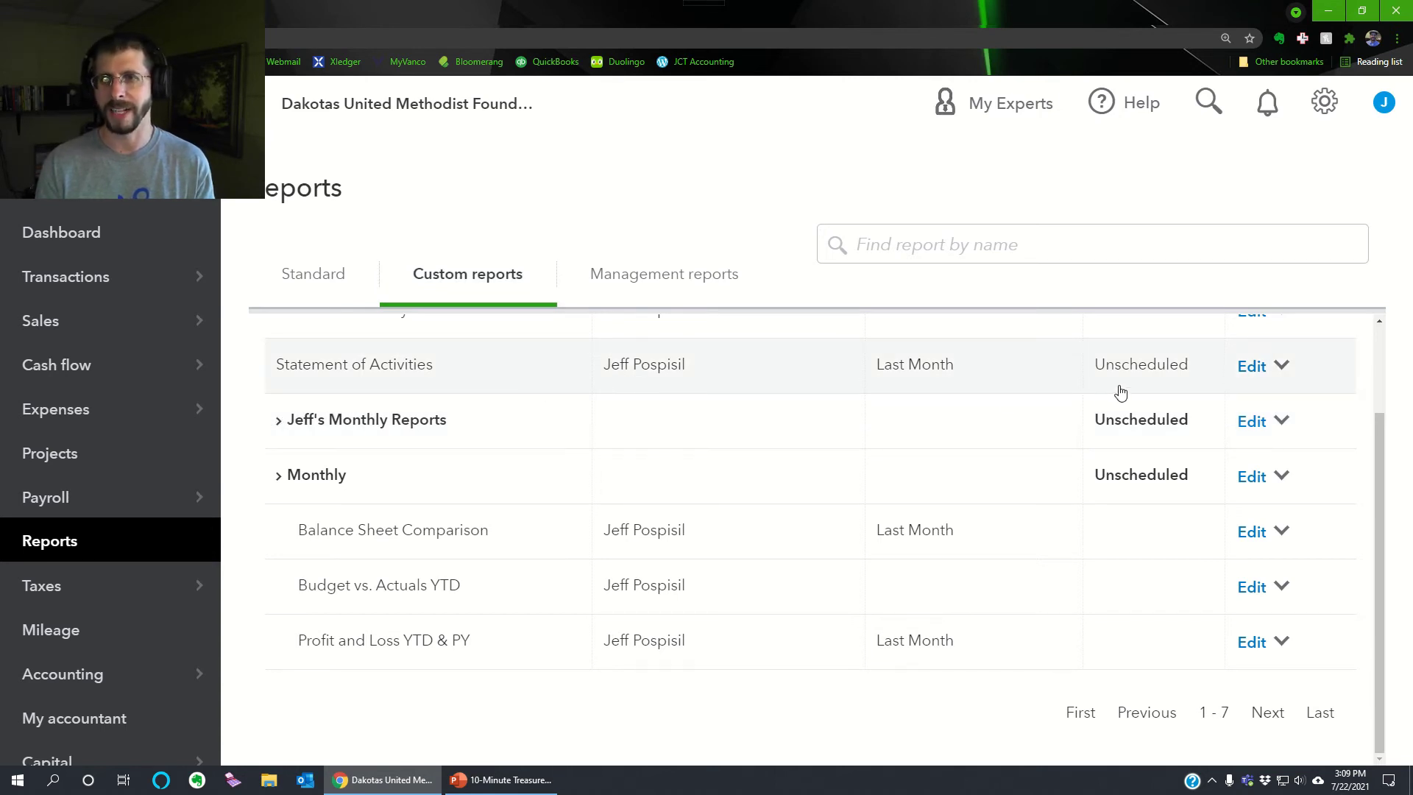
pyautogui.scroll(2, 1120, 392)
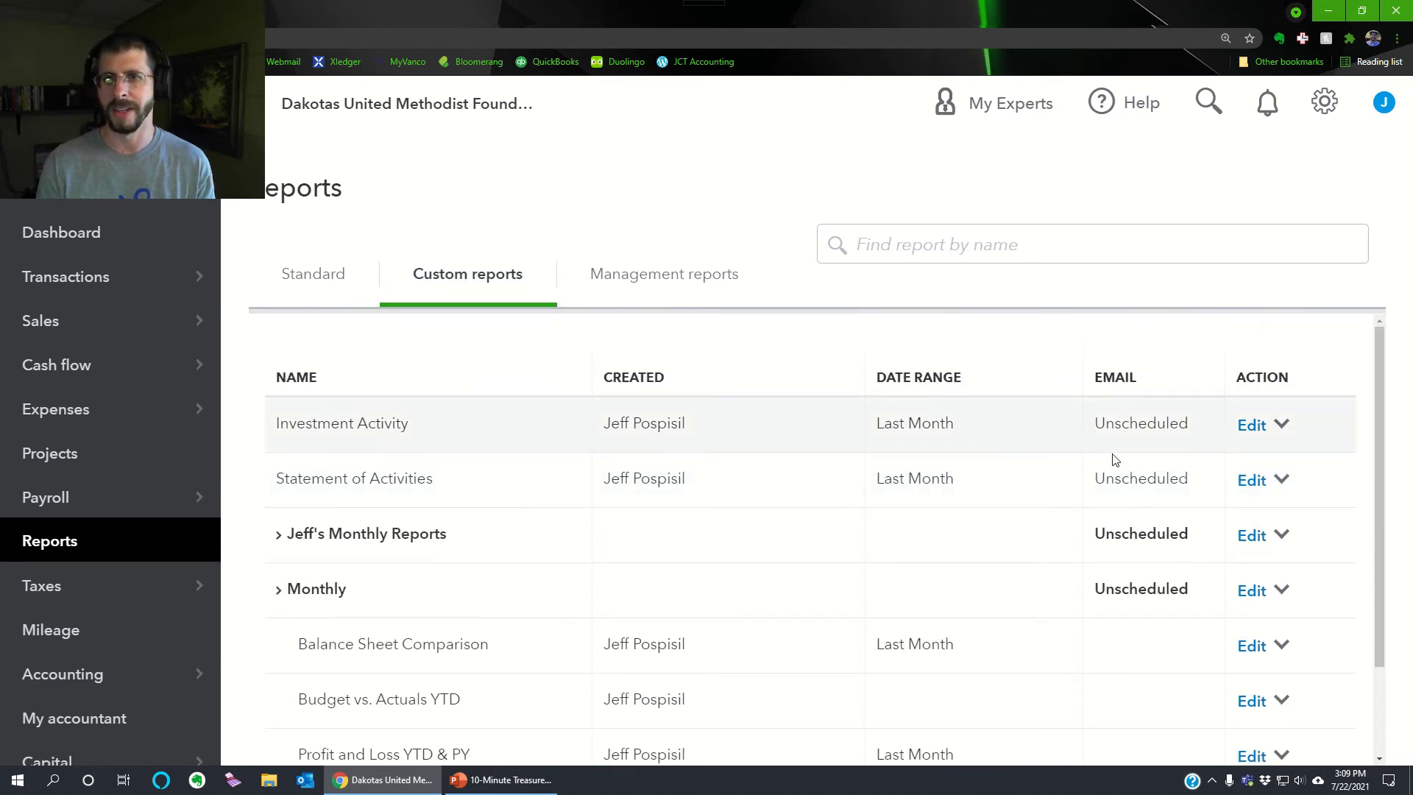
# Export the Monthly report group as PDF from its Edit menu, producing Monthly.pdf
pyautogui.click(1281, 479)
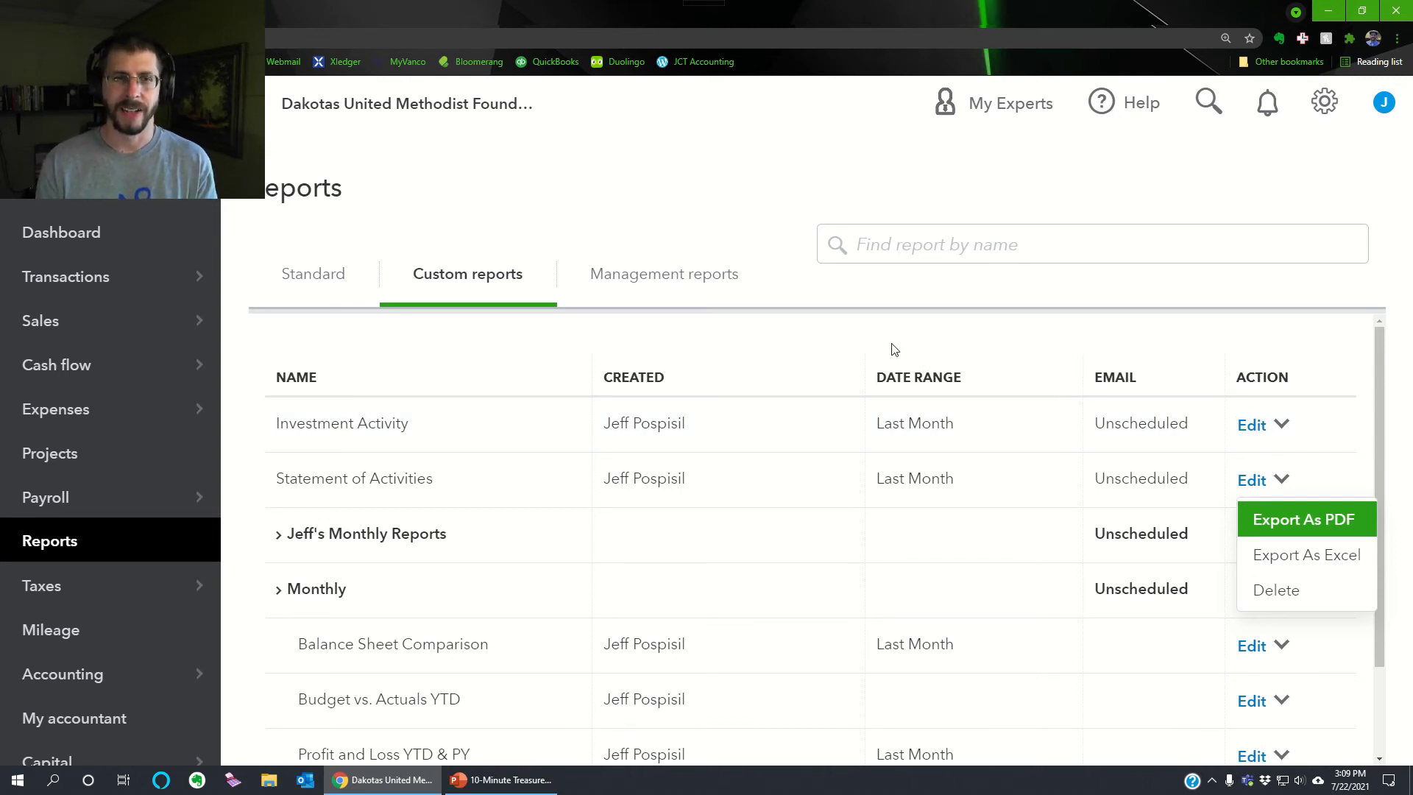
pyautogui.click(250, 602)
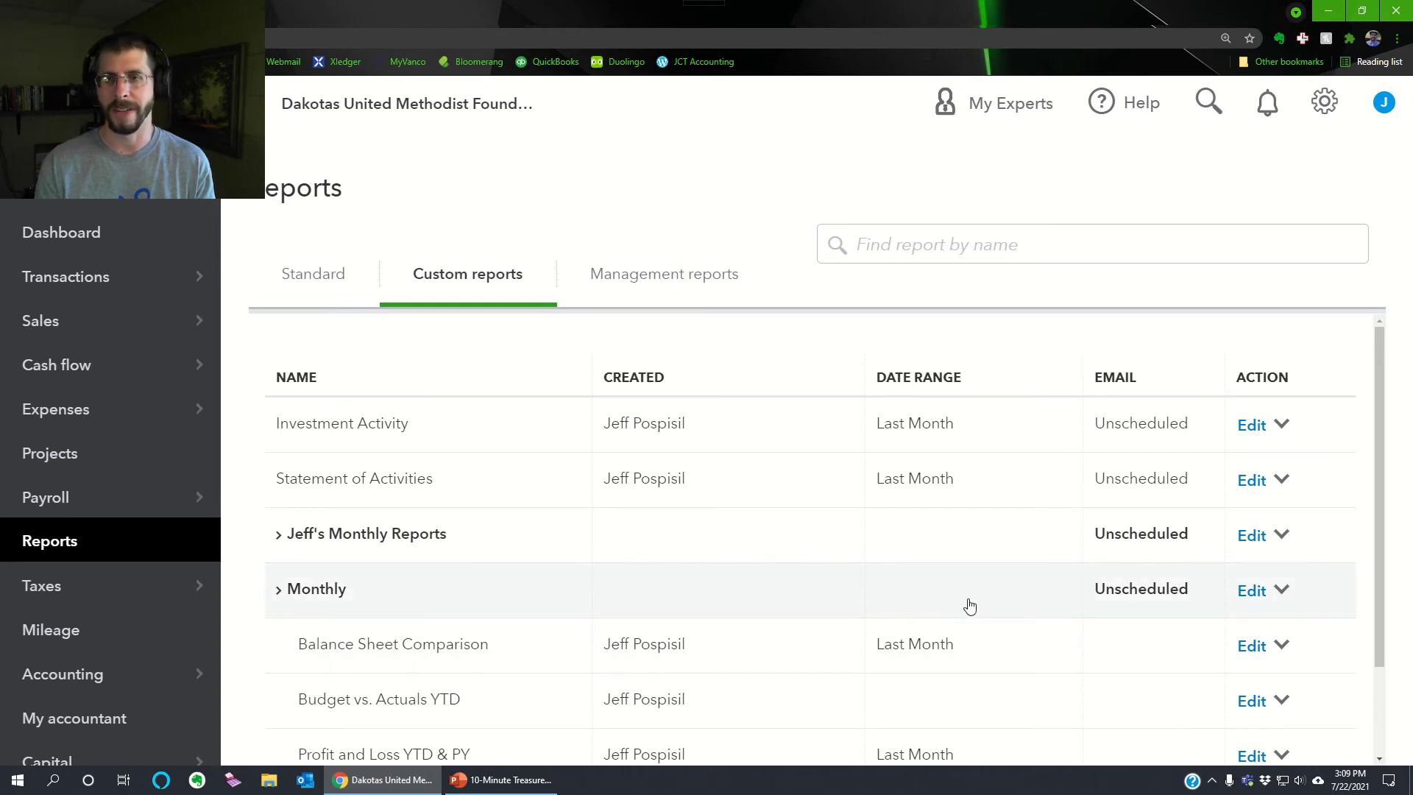
pyautogui.scroll(-2, 757, 542)
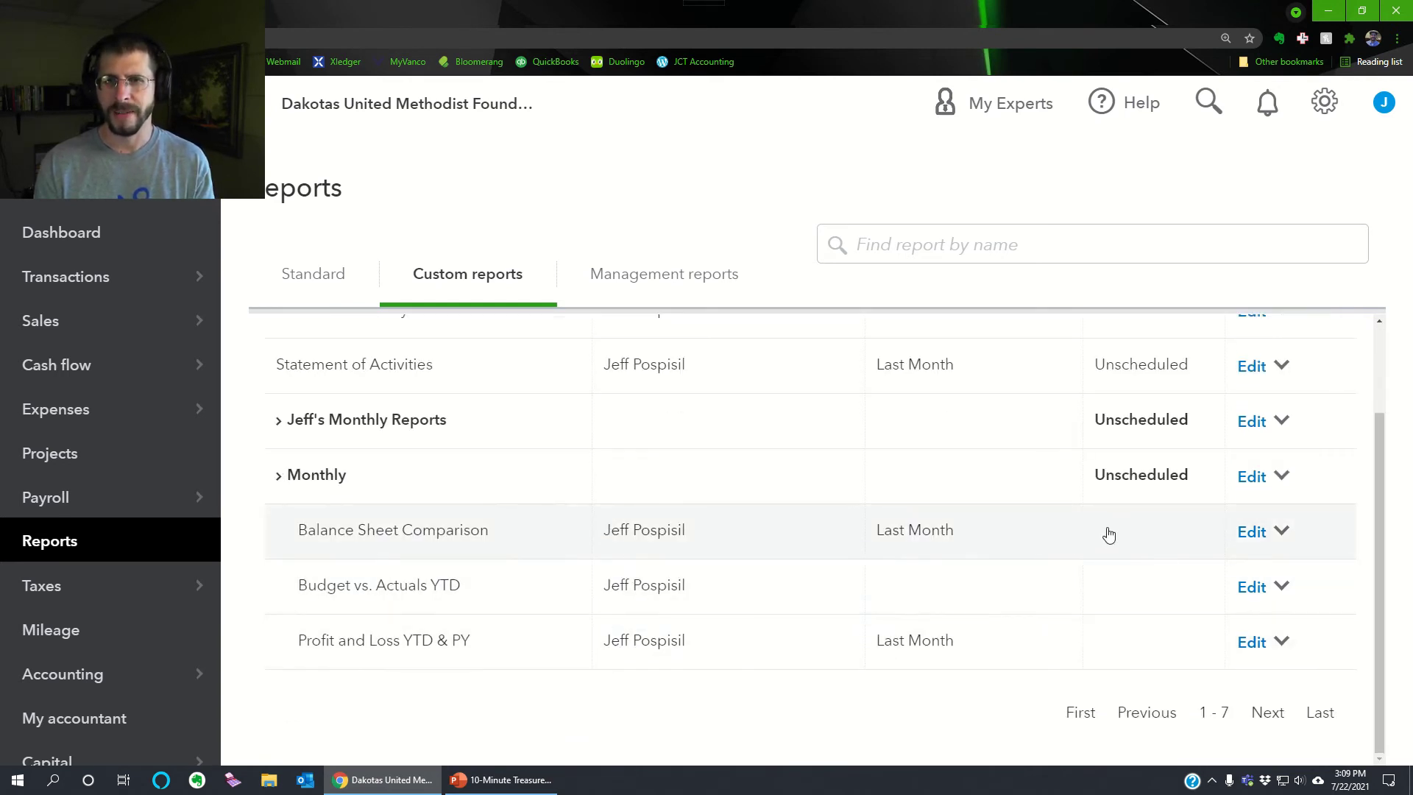
pyautogui.click(1281, 474)
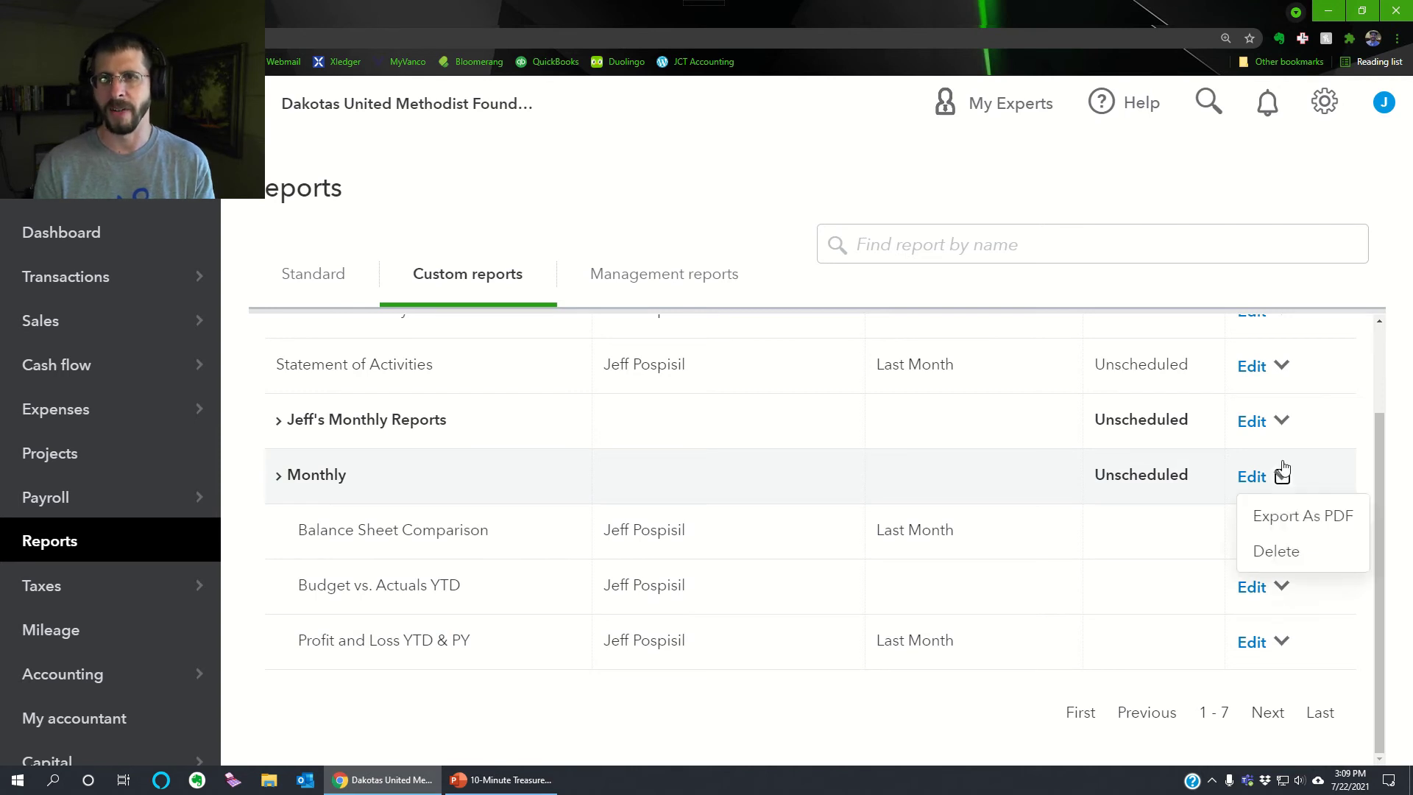
pyautogui.click(1302, 514)
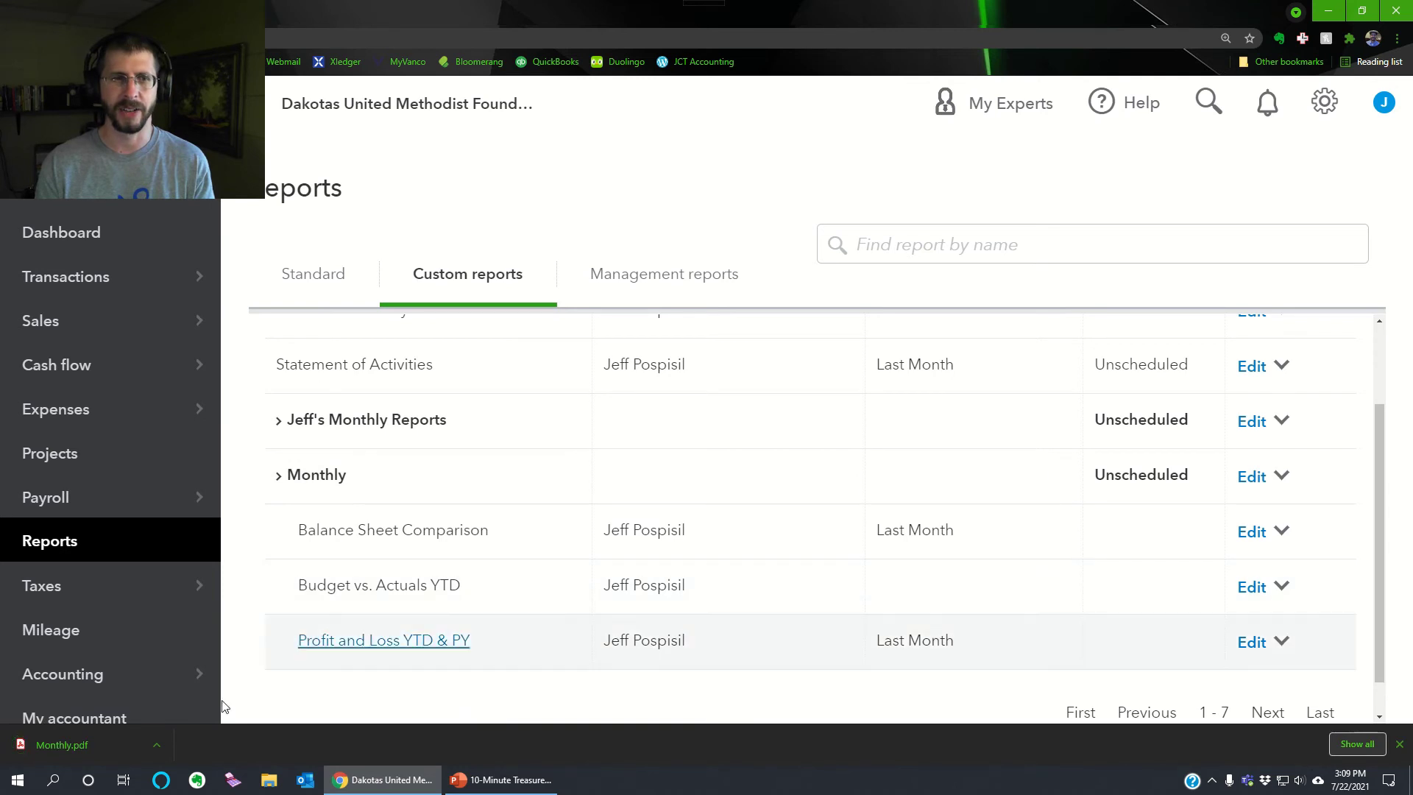
# View Monthly.pdf in Chrome and scroll through its 8 report pages
pyautogui.click(64, 744)
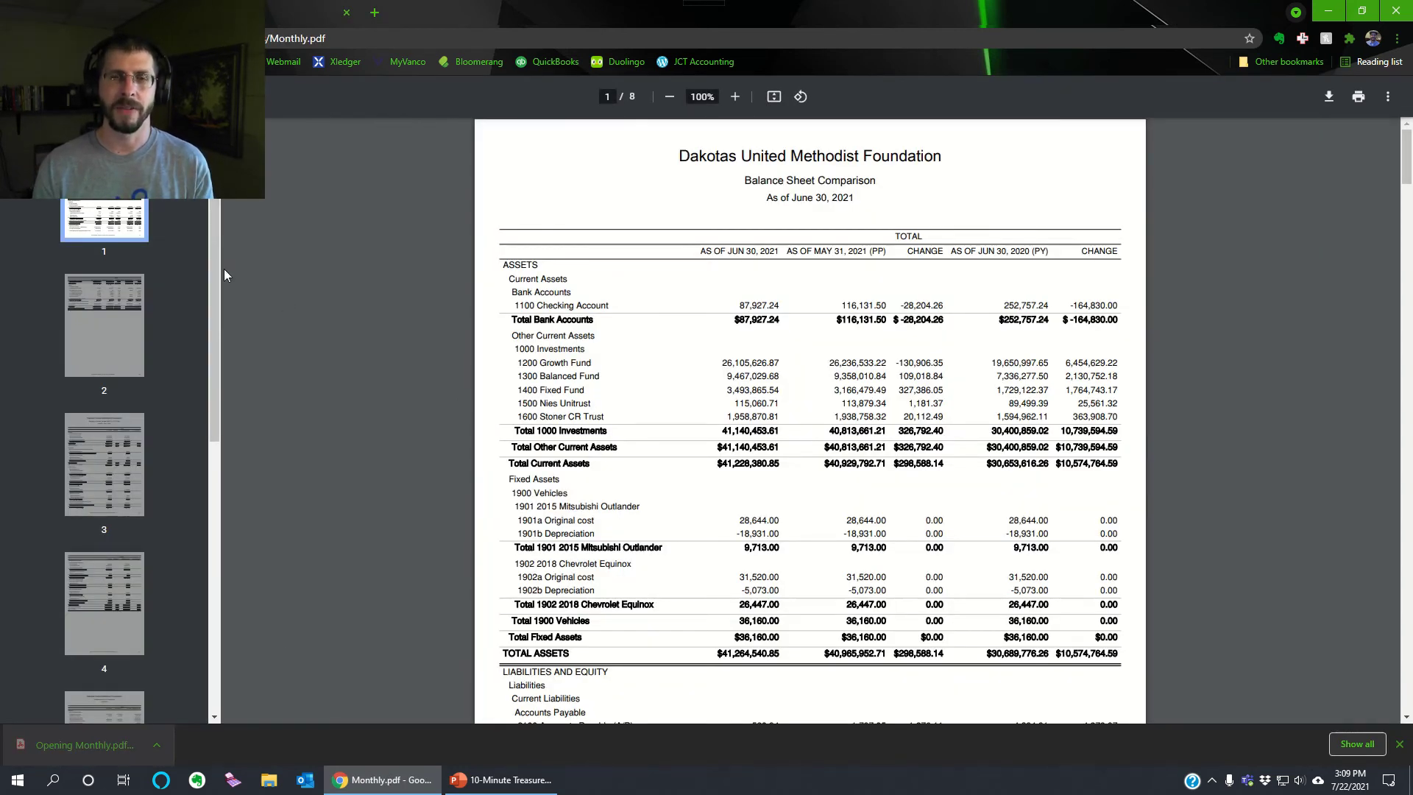
pyautogui.scroll(-15, 576, 356)
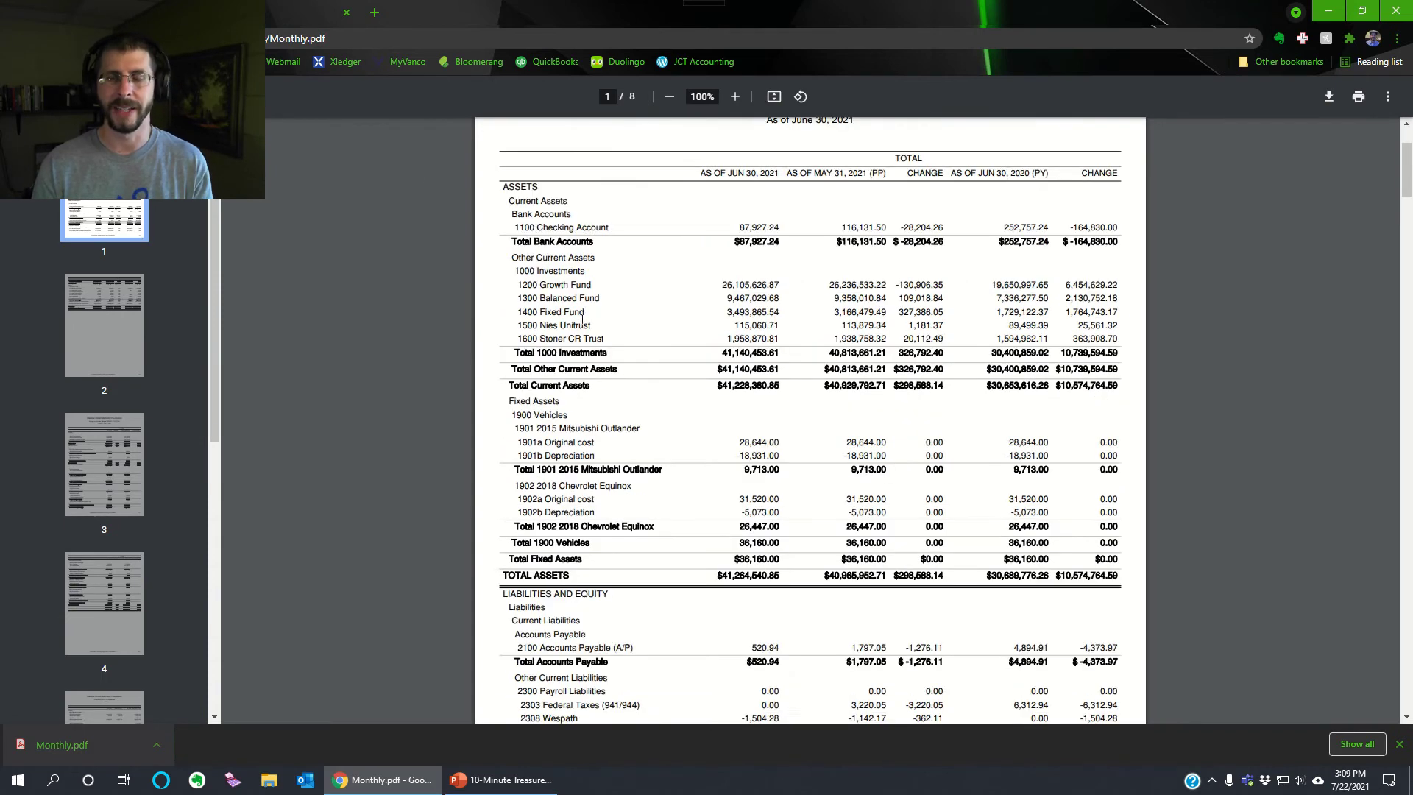
pyautogui.scroll(-7, 576, 356)
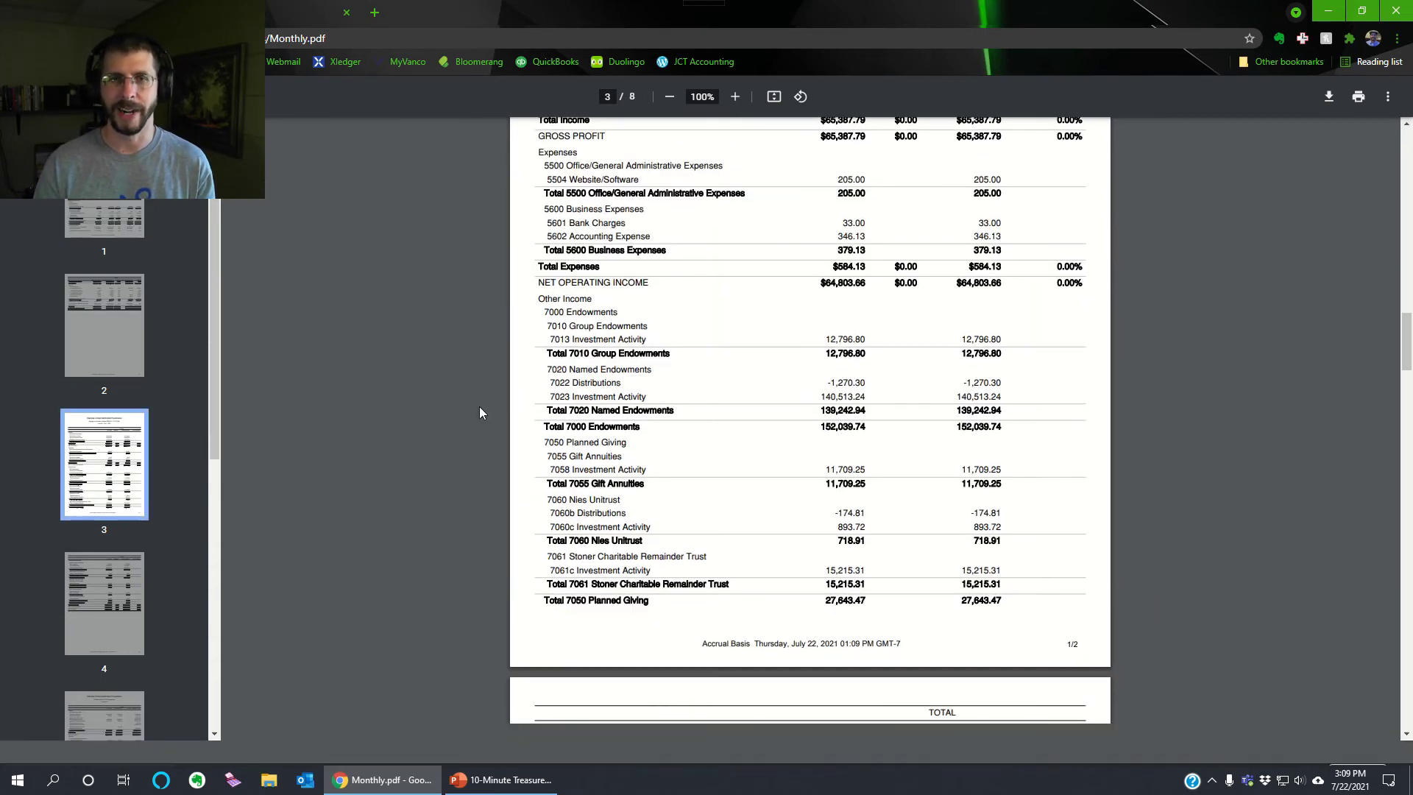